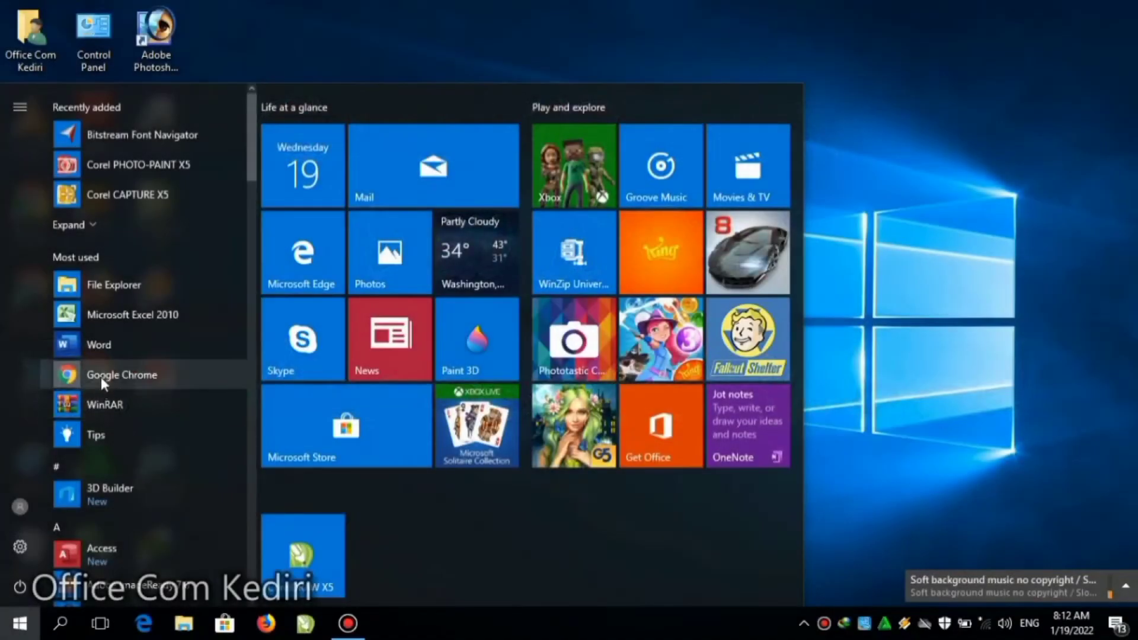
Step: Launch Word from the Start menu and create a new blank document, Document1
left_click(101, 348)
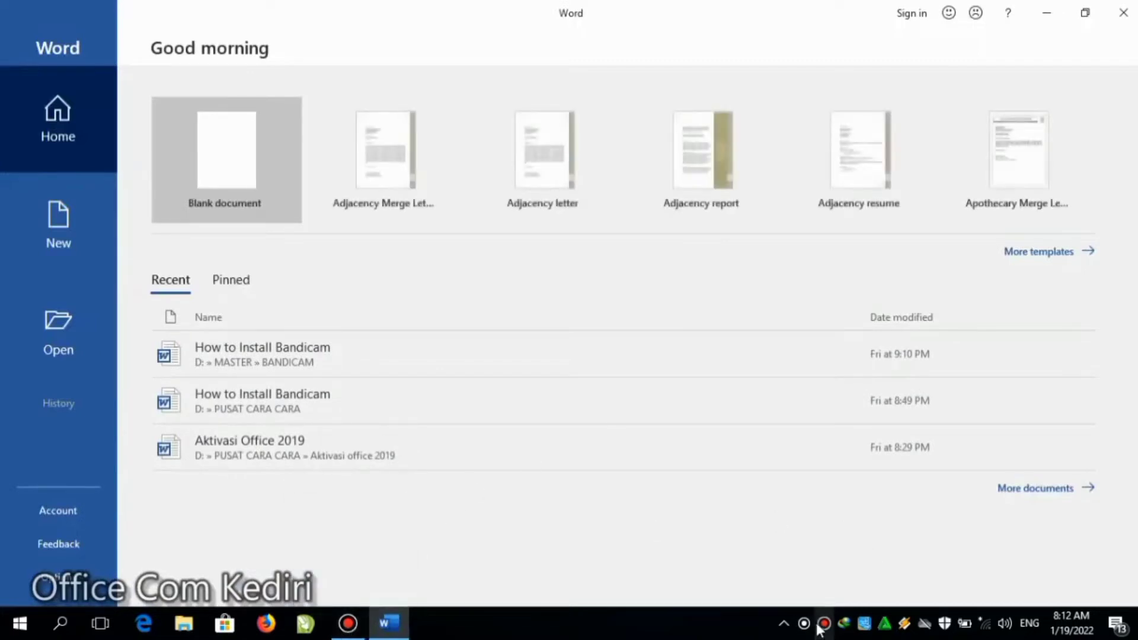
left_click(806, 623)
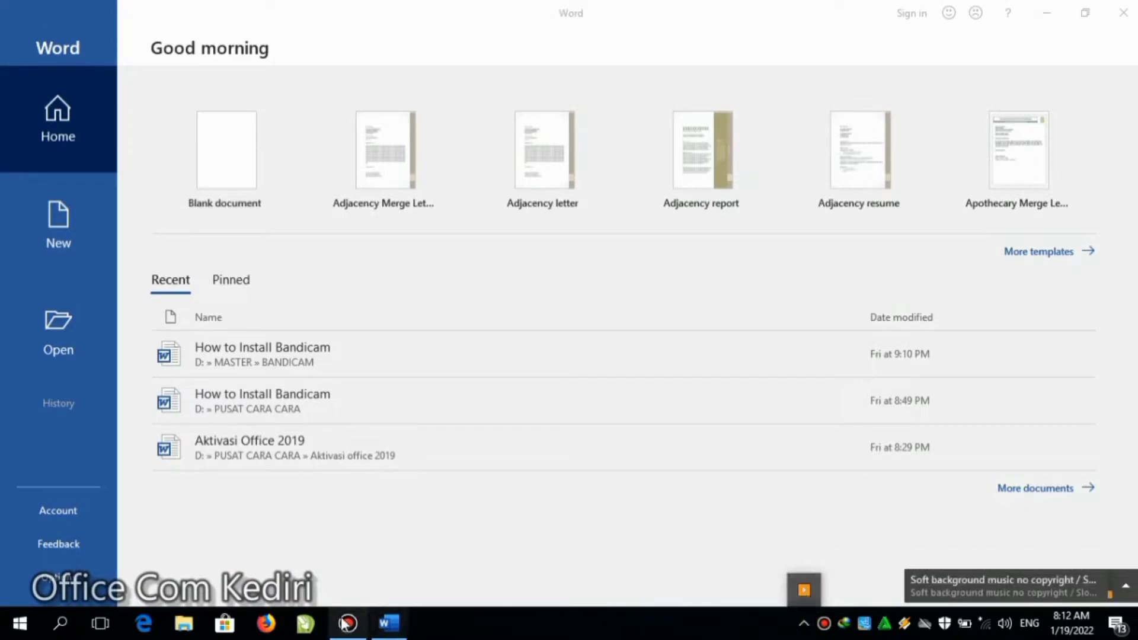
mouse_move(824, 624)
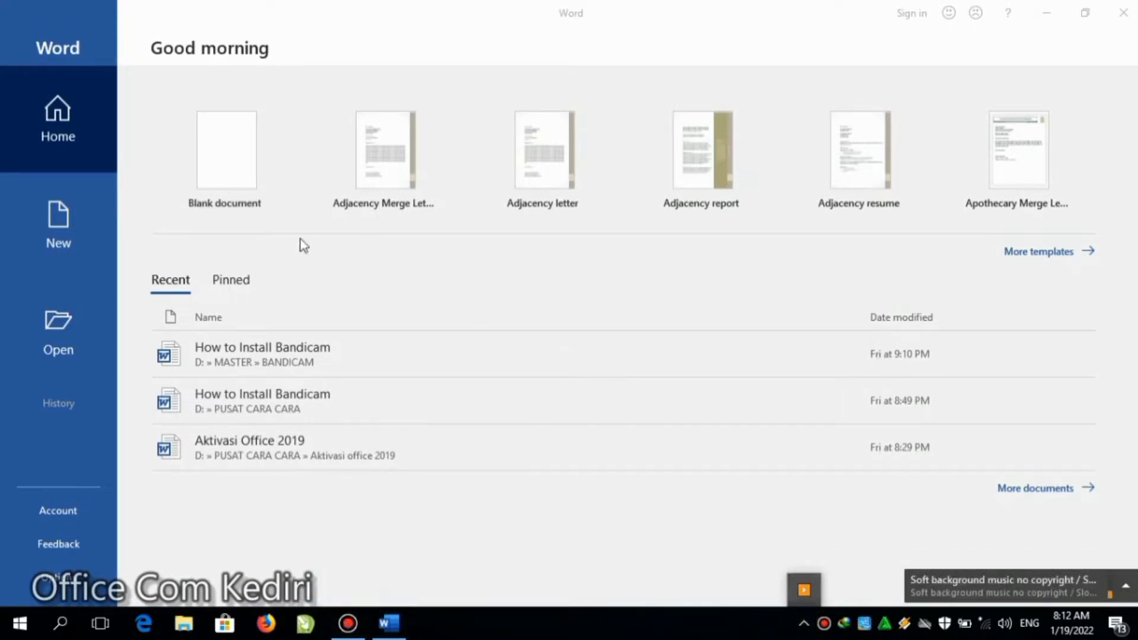
left_click(64, 233)
left_click(206, 159)
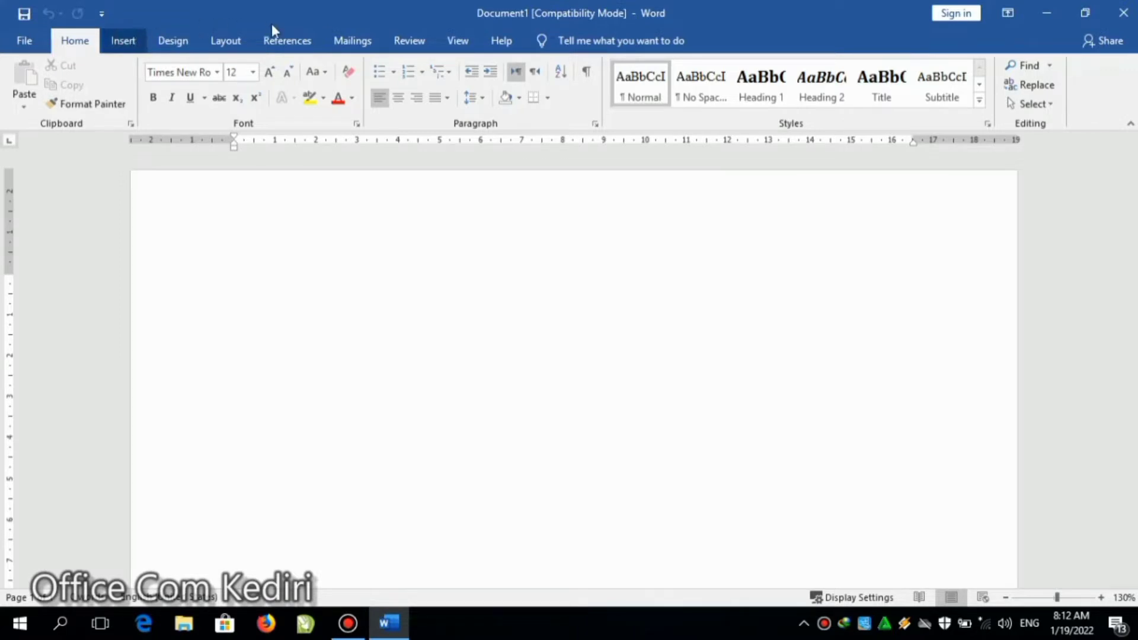
Step: Browse the Insert, Design and Home ribbons, then bring up the Layout ribbon
left_click(122, 43)
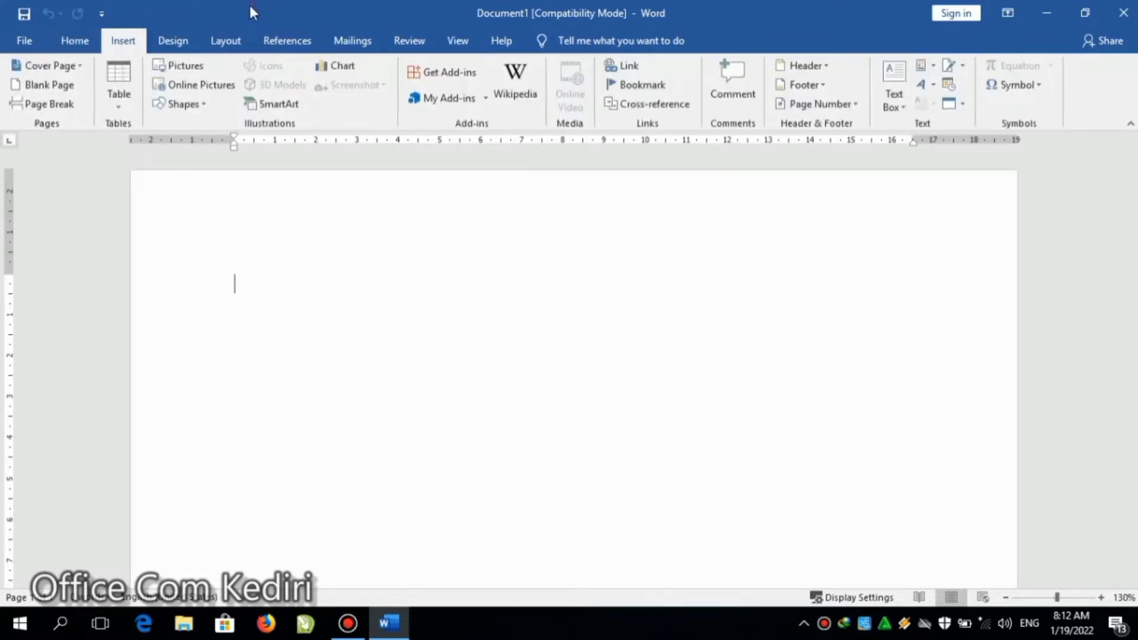
left_click(171, 38)
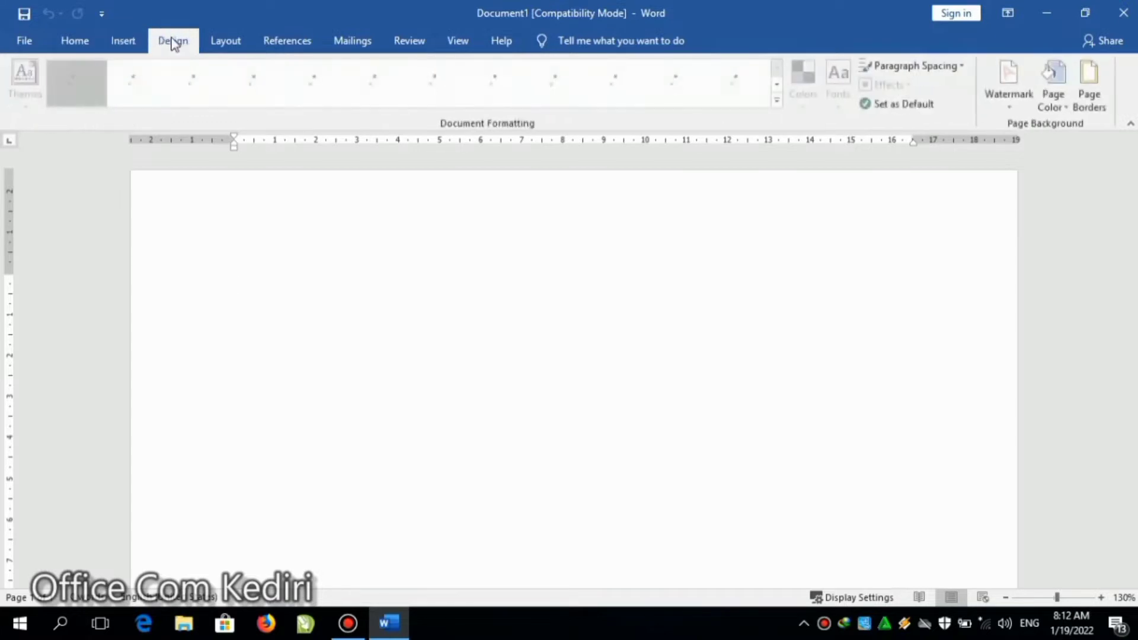
left_click(80, 46)
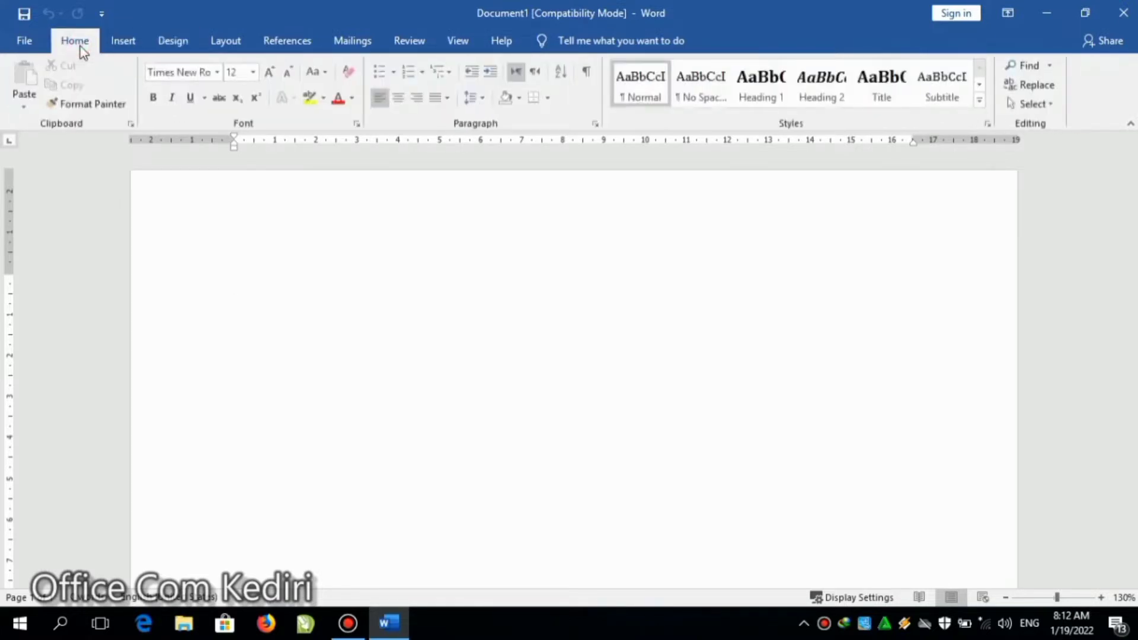
left_click(125, 42)
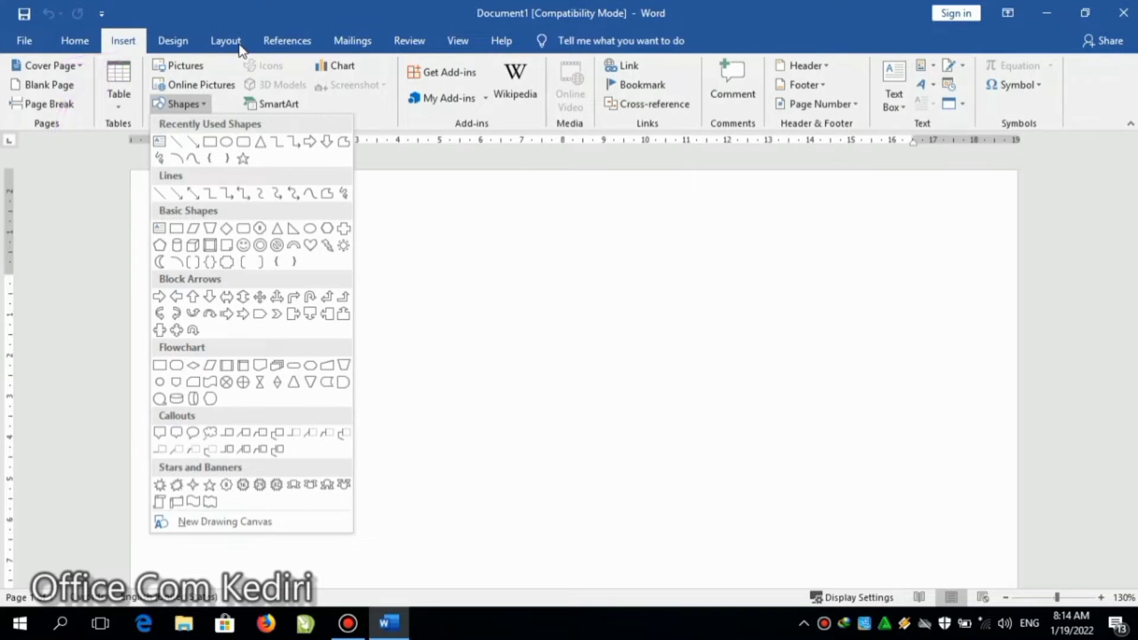
left_click(240, 49)
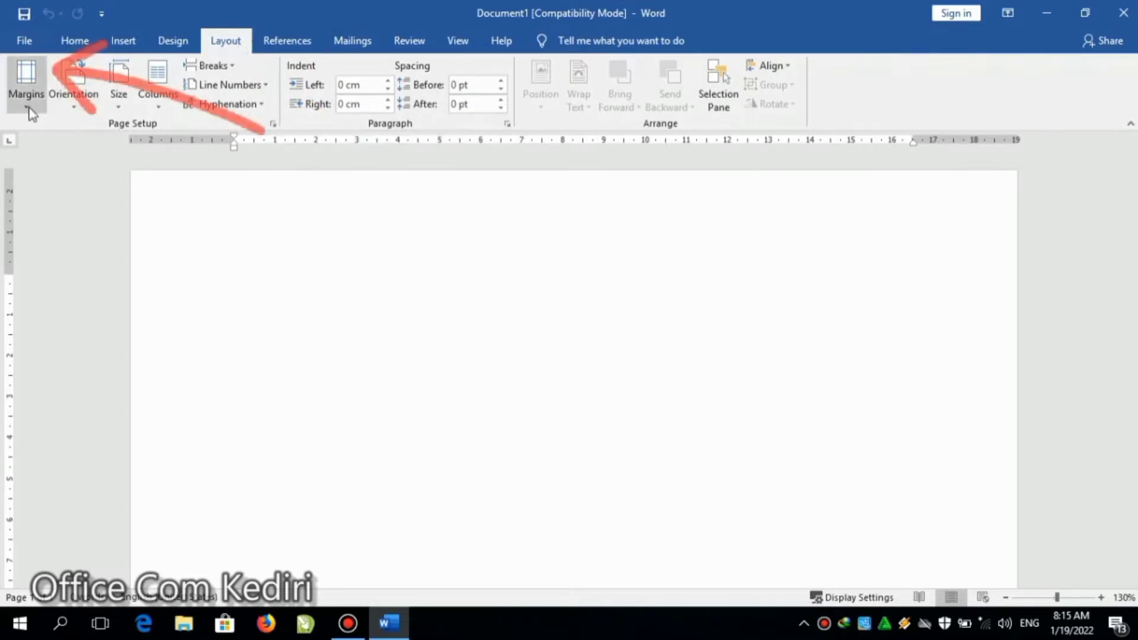
Step: In Page Setup, set a custom paper height of 33 cm, keeping the 21.59 cm width
left_click(27, 86)
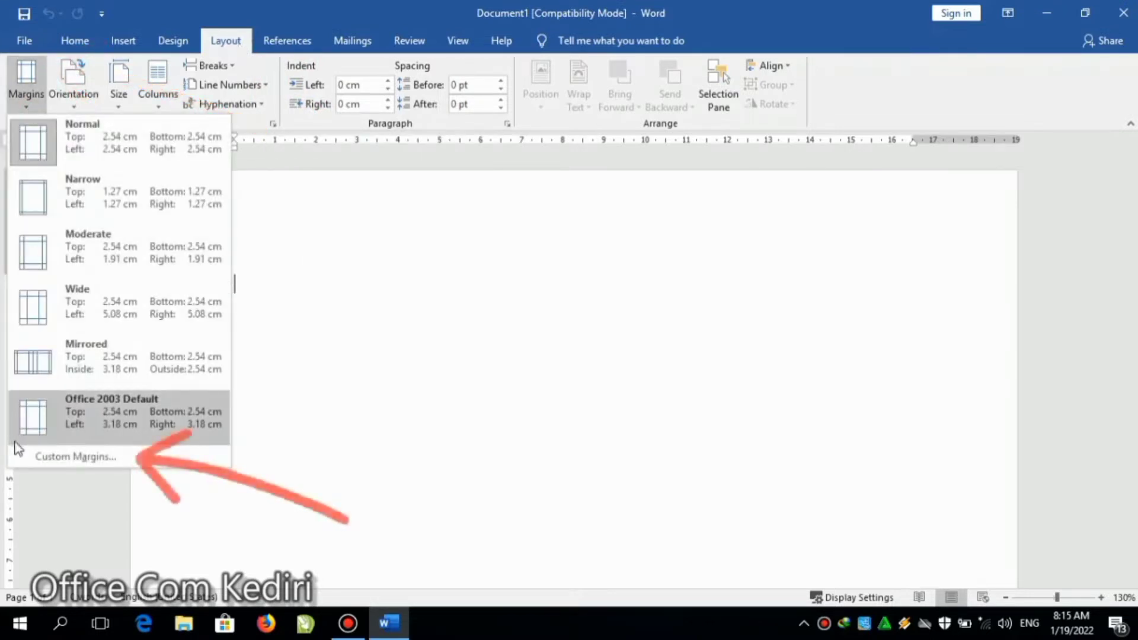
left_click(83, 455)
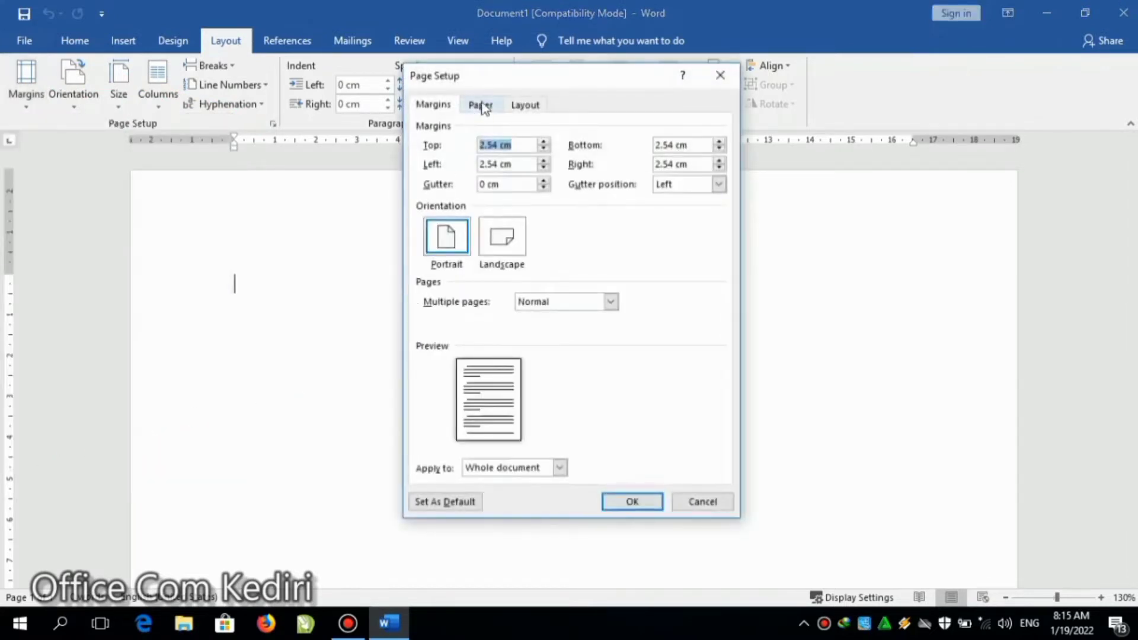
left_click(481, 104)
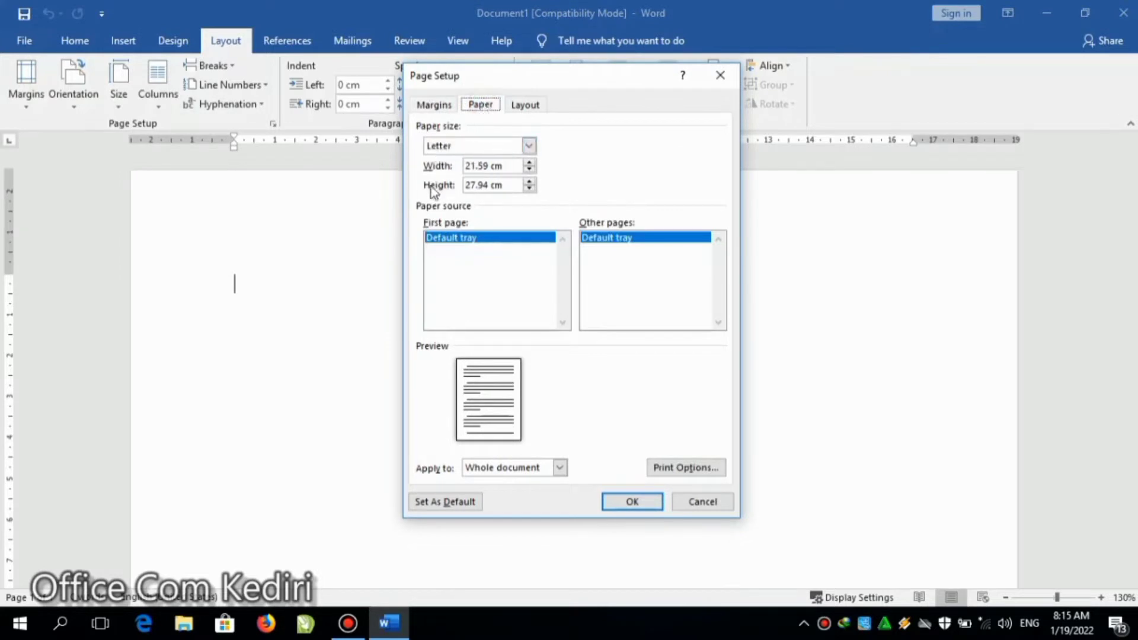
left_click_drag(504, 184, 424, 189)
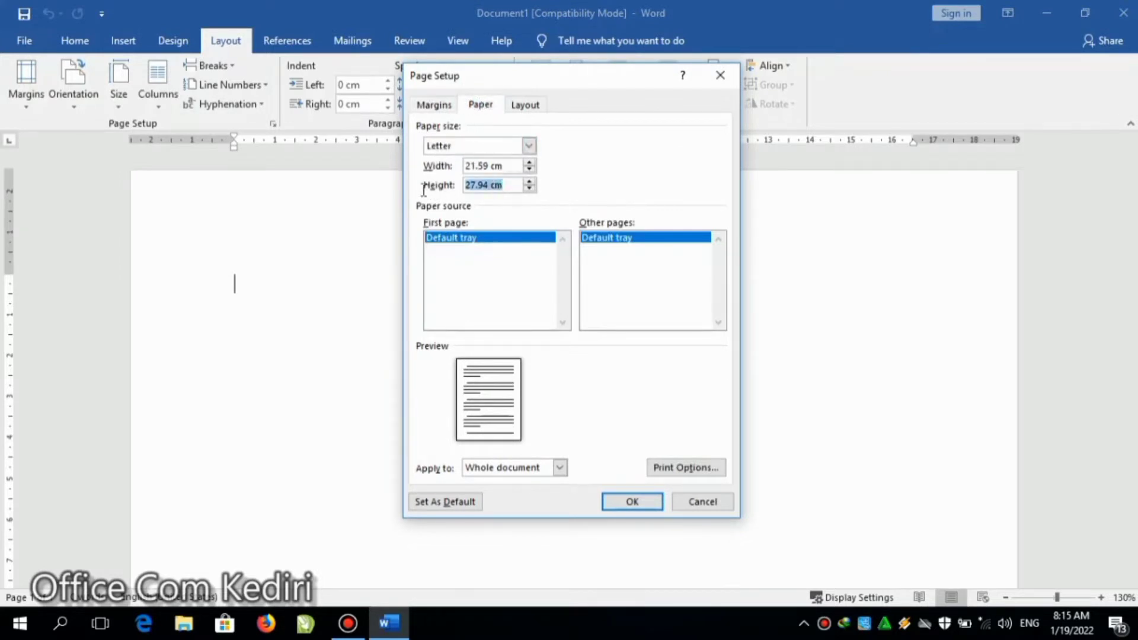
type("33")
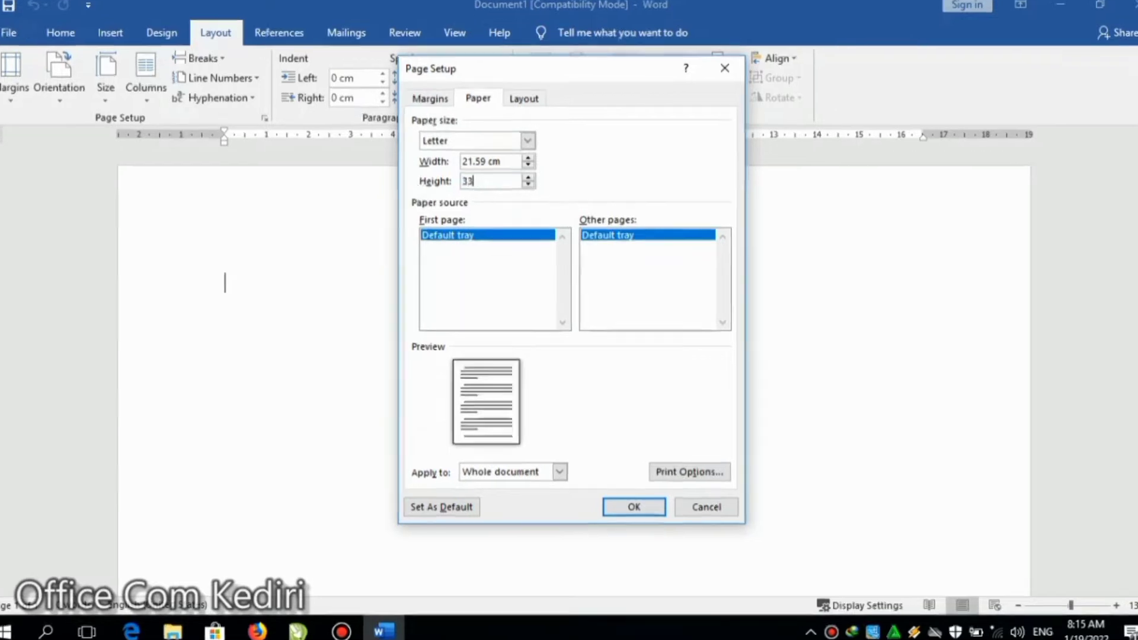
left_click(434, 105)
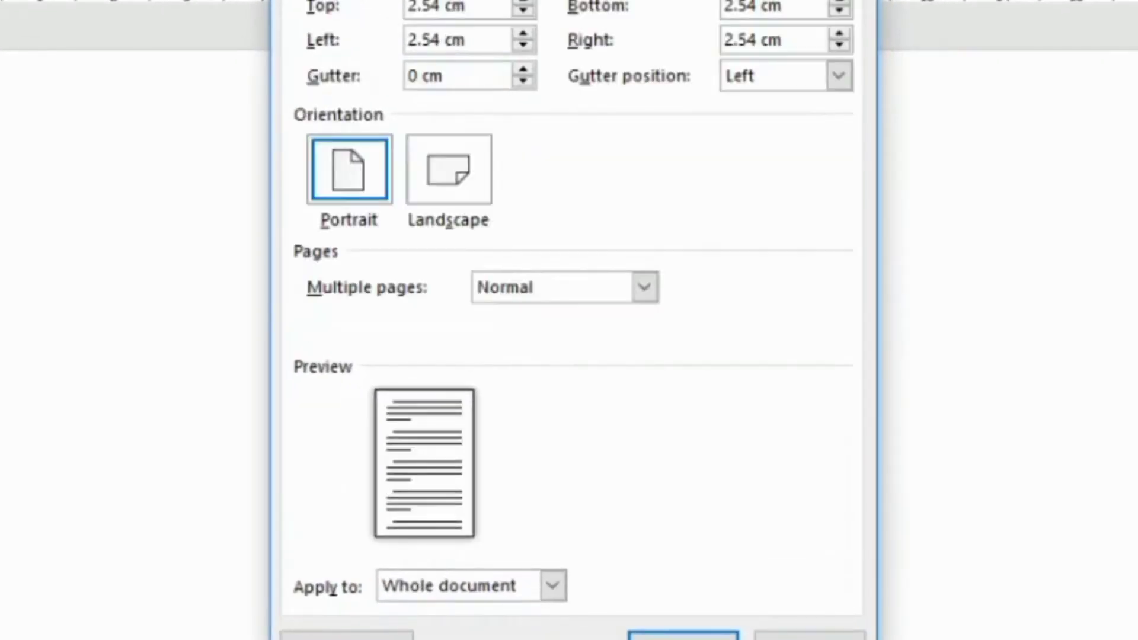
left_click(343, 1)
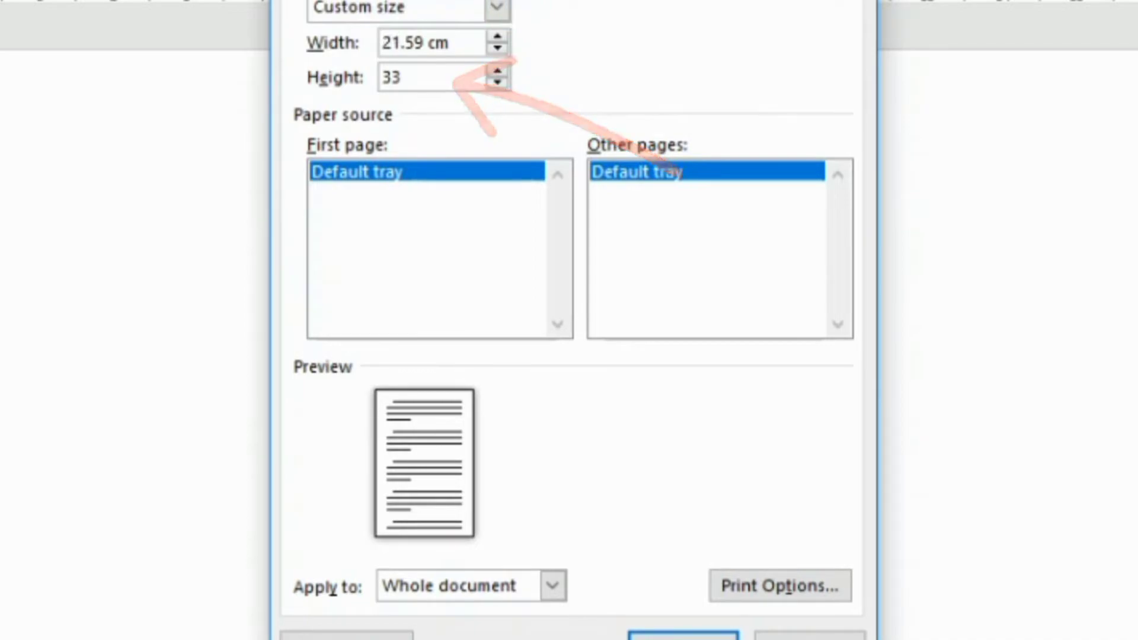
left_click(398, 47)
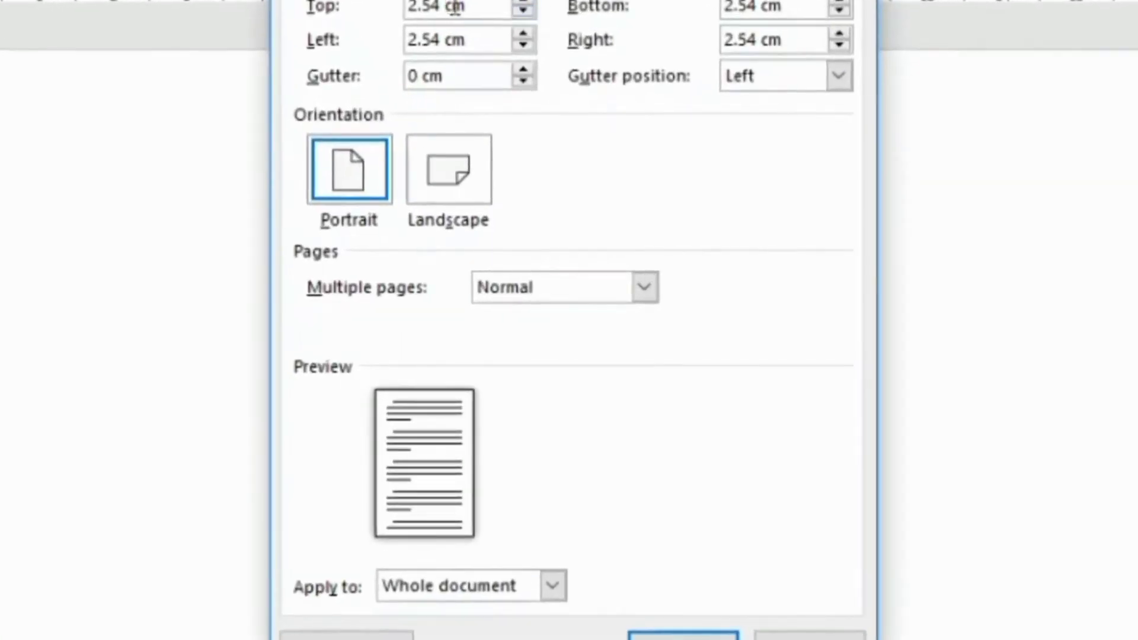
Step: Bring the top and bottom page margins down to 1 cm
left_click(521, 11)
left_click(543, 148)
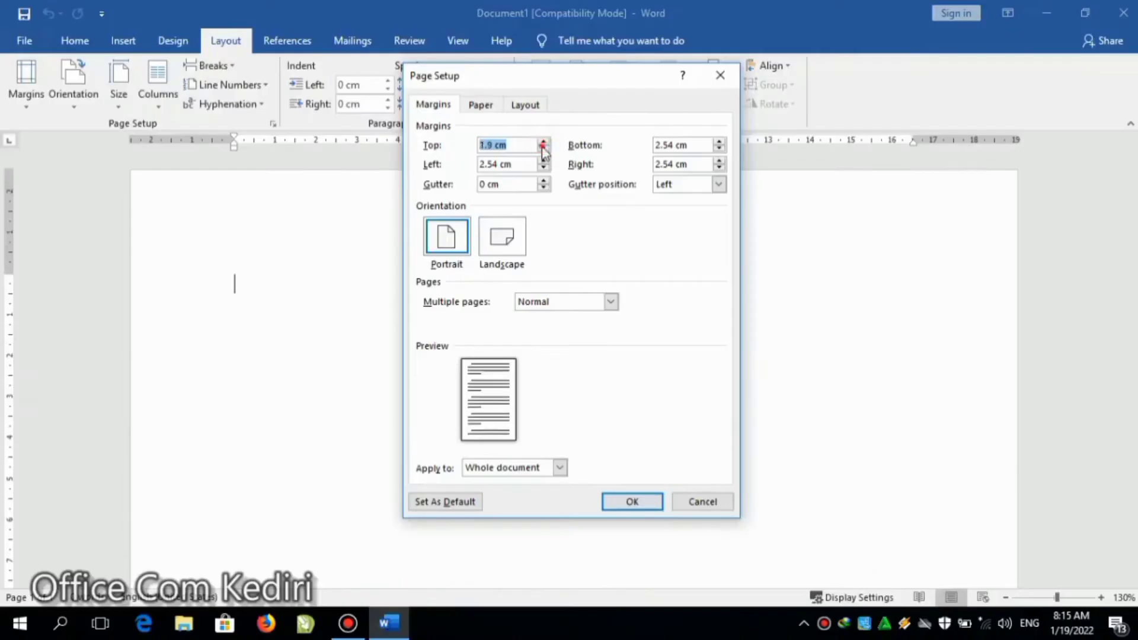
left_click(543, 148)
left_click(543, 149)
left_click(542, 148)
left_click(543, 148)
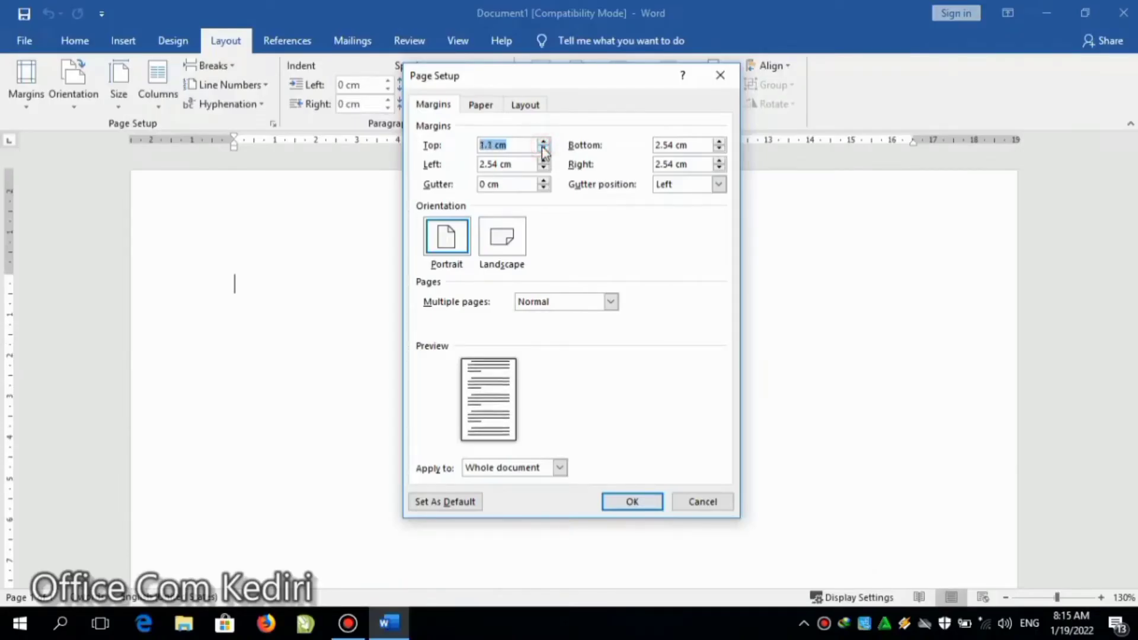
left_click(718, 149)
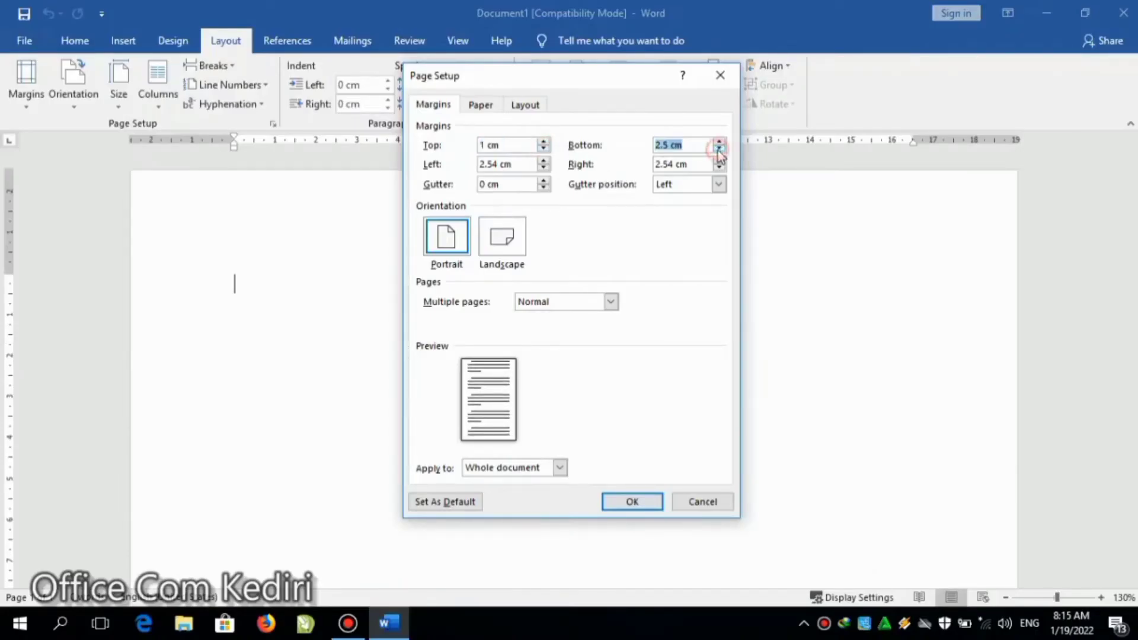
left_click(719, 149)
left_click(719, 149)
left_click(718, 149)
left_click(718, 148)
left_click(719, 149)
left_click(718, 149)
left_click(718, 149)
left_click(718, 149)
left_click(719, 143)
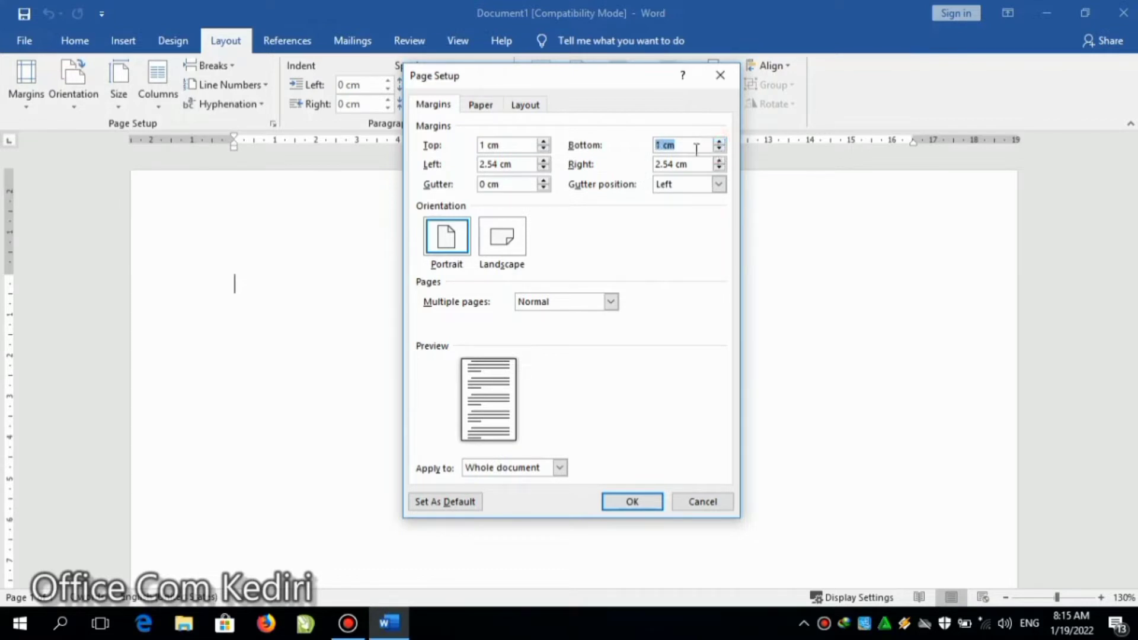
Step: Set the left and right margins to 1 cm and apply the page setup
left_click(542, 168)
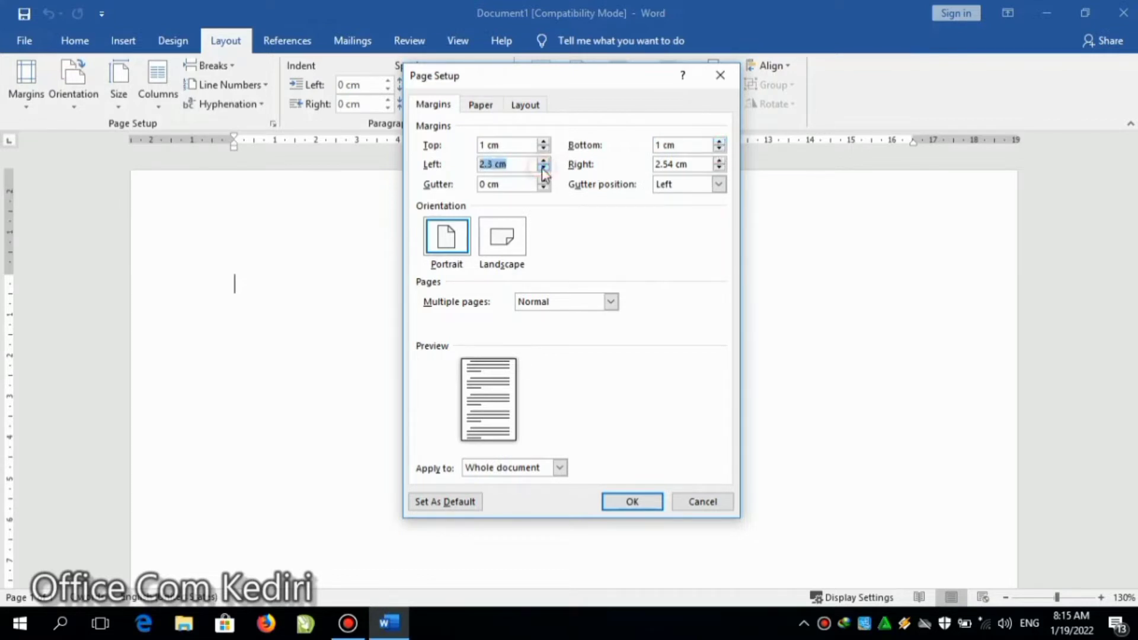
left_click(543, 168)
left_click(543, 160)
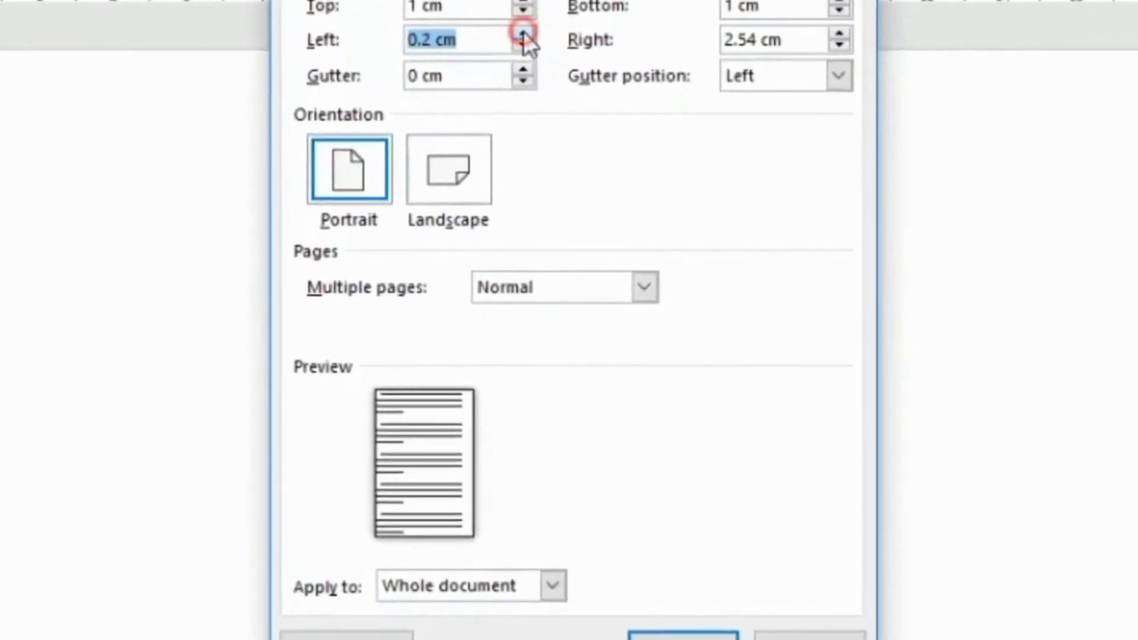
left_click(542, 160)
left_click(543, 160)
left_click(524, 33)
left_click(524, 33)
left_click(524, 34)
left_click(523, 33)
left_click(524, 33)
left_click(524, 33)
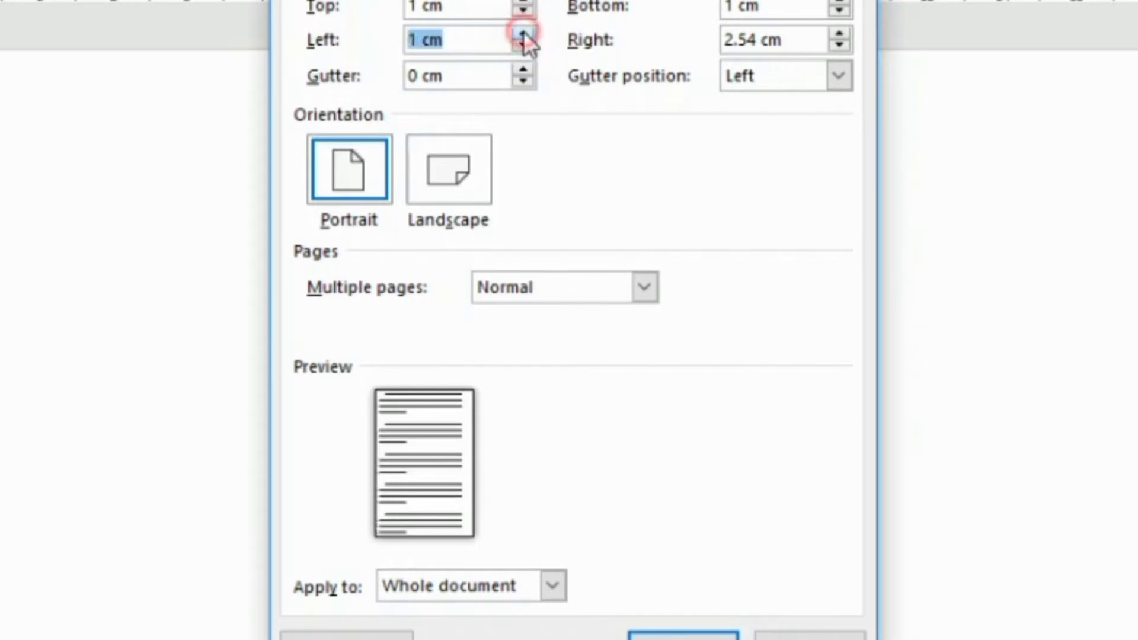
left_click(834, 44)
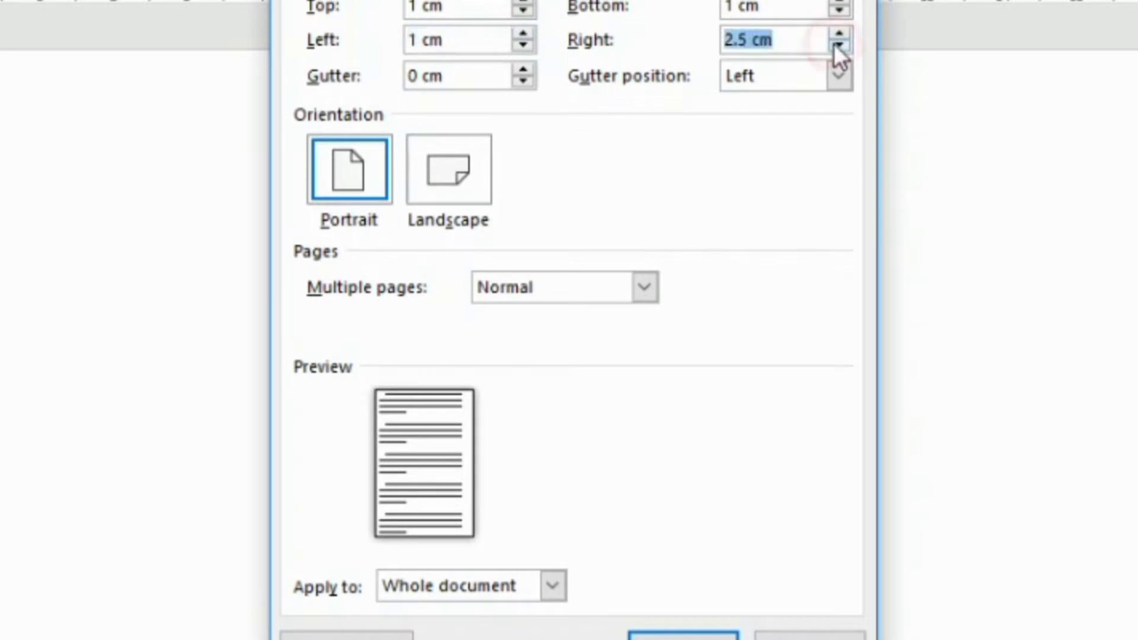
left_click(833, 44)
left_click(833, 44)
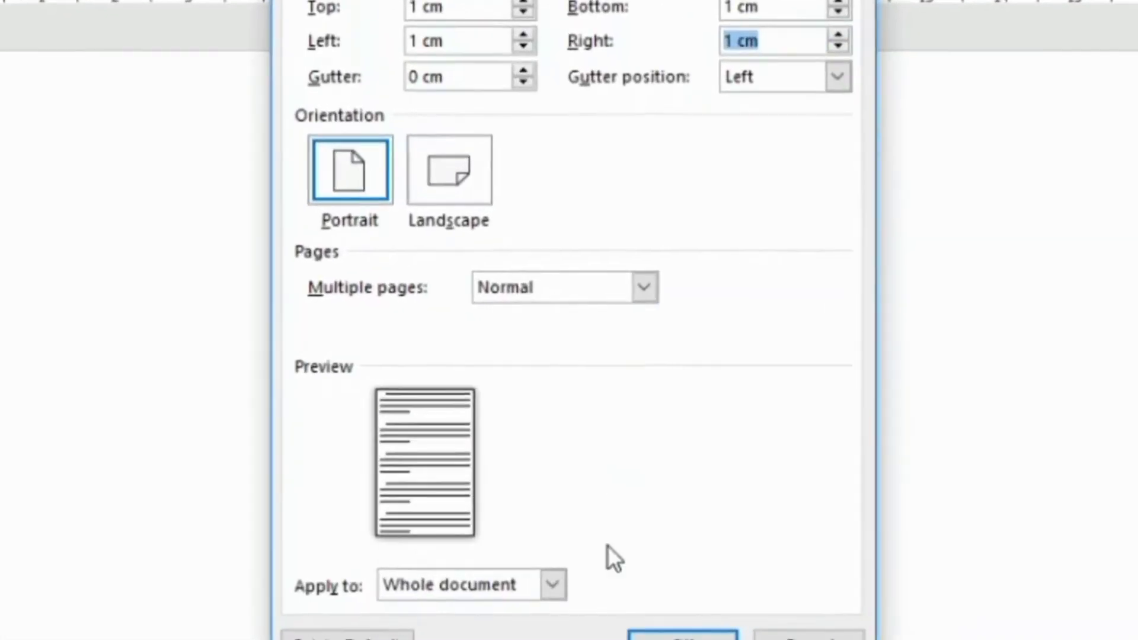
left_click(631, 500)
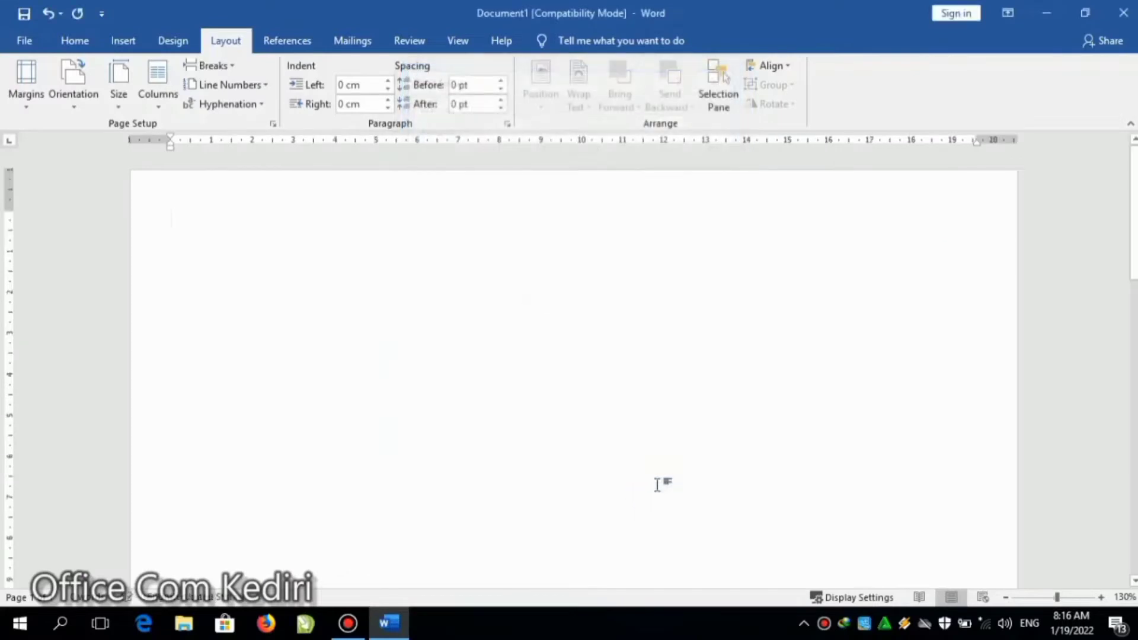
Step: Zoom the view to 130% so the blank page shows at a readable width
left_click(1006, 598)
left_click(1005, 597)
left_click(1006, 598)
left_click(1006, 598)
left_click(1005, 597)
left_click(1005, 598)
left_click(1006, 597)
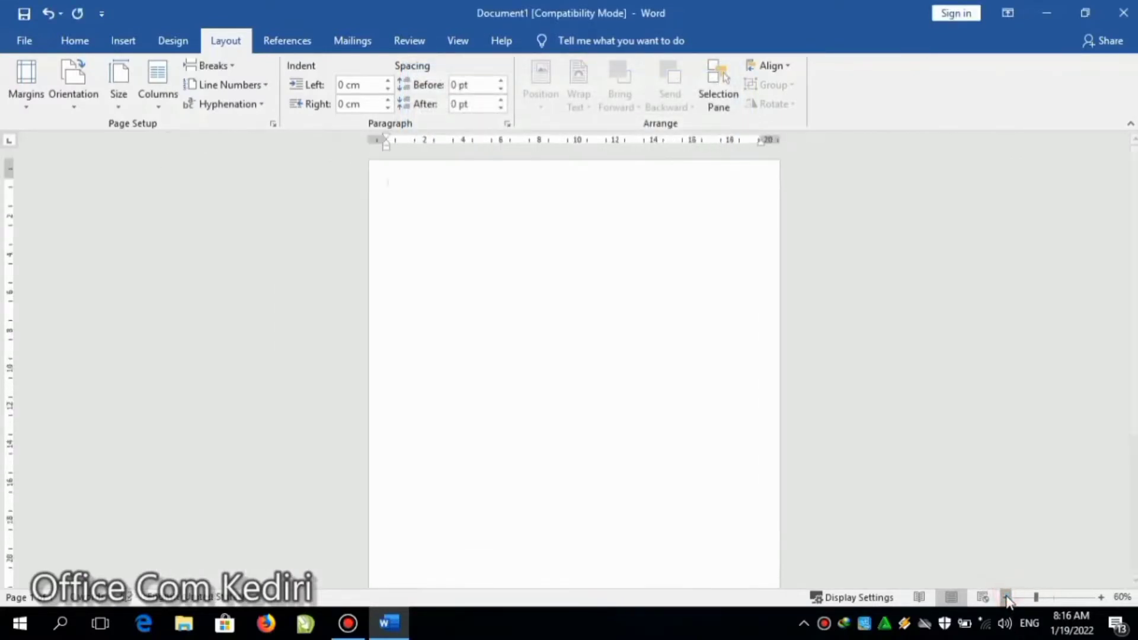
left_click(1006, 598)
left_click(1006, 597)
left_click(1006, 598)
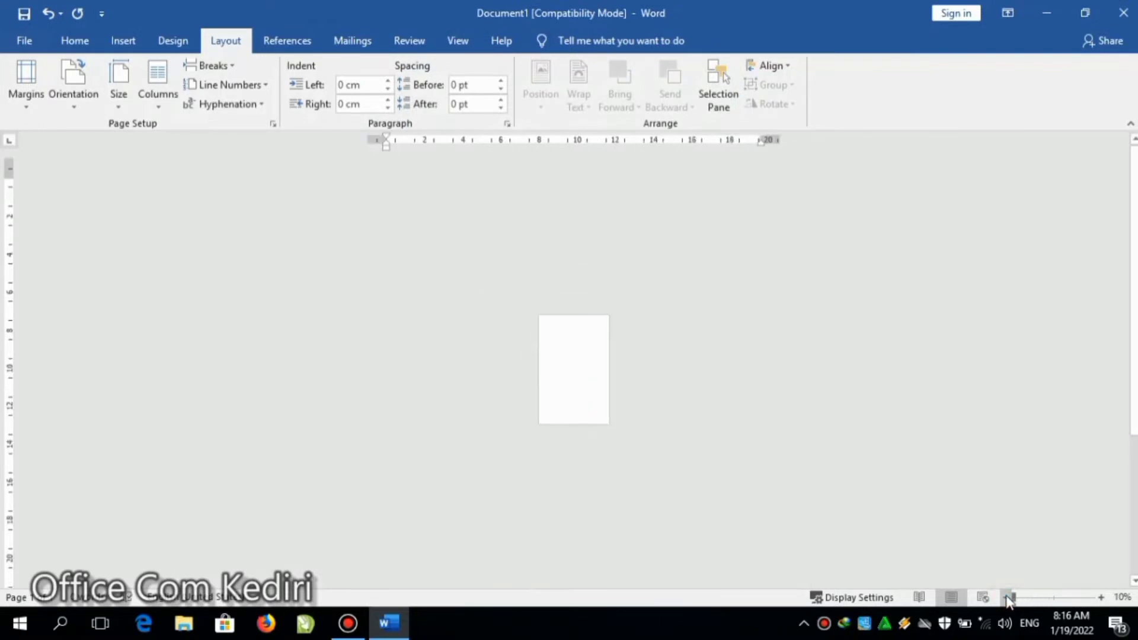
left_click(1100, 597)
left_click(1101, 598)
left_click(1103, 597)
left_click(1103, 597)
left_click(1103, 598)
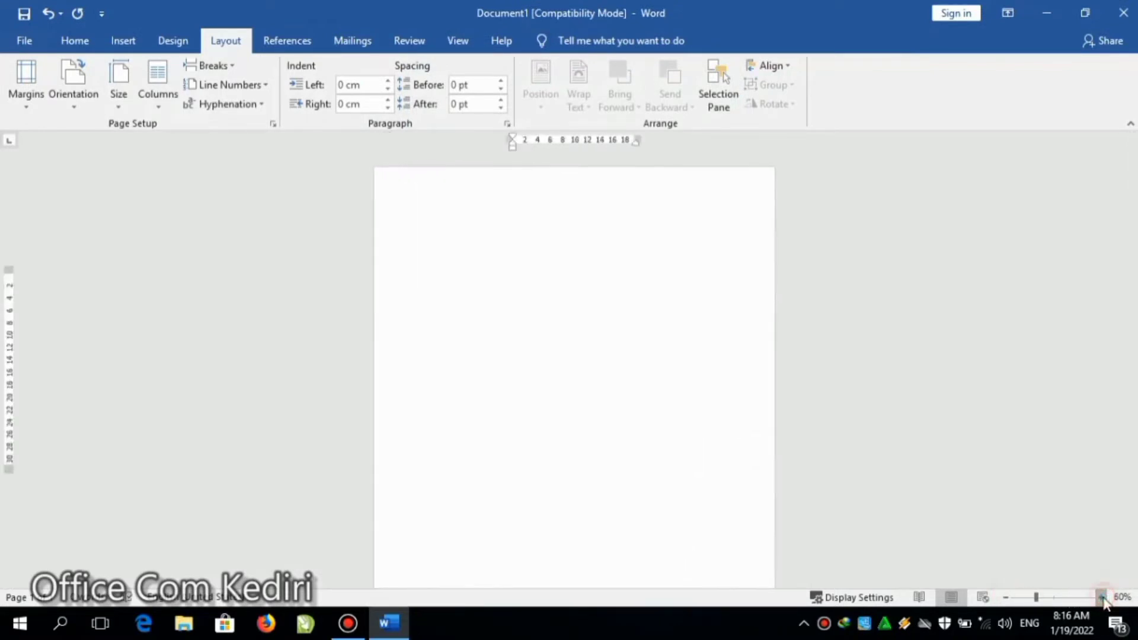
left_click(1103, 598)
left_click(1103, 597)
left_click(1102, 598)
left_click(1102, 597)
left_click(1103, 598)
left_click(1102, 597)
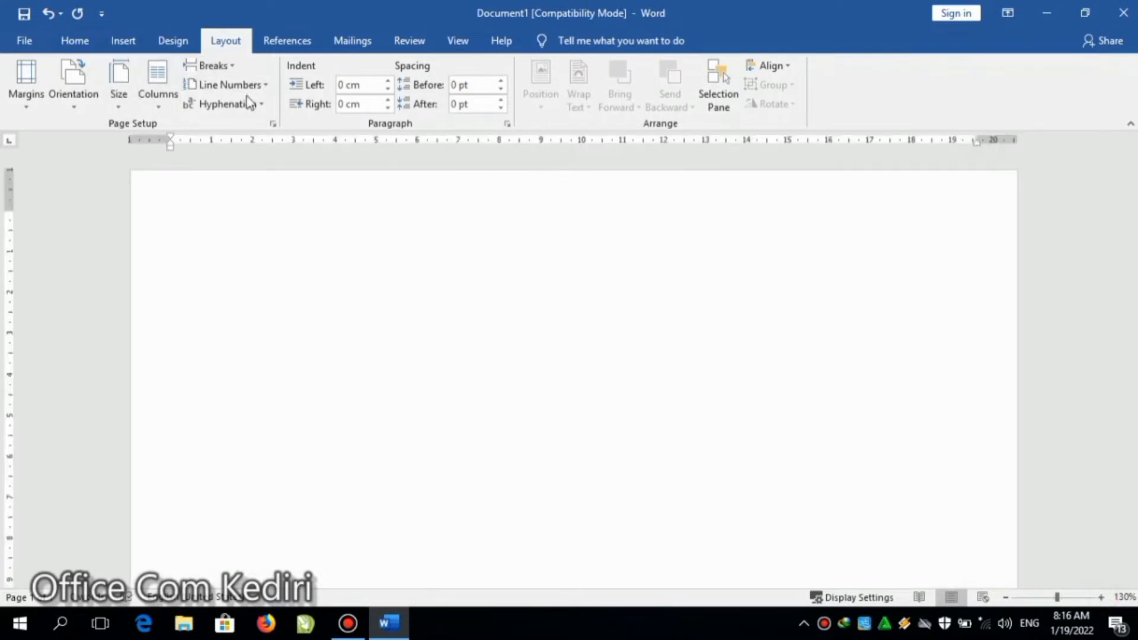
left_click(115, 46)
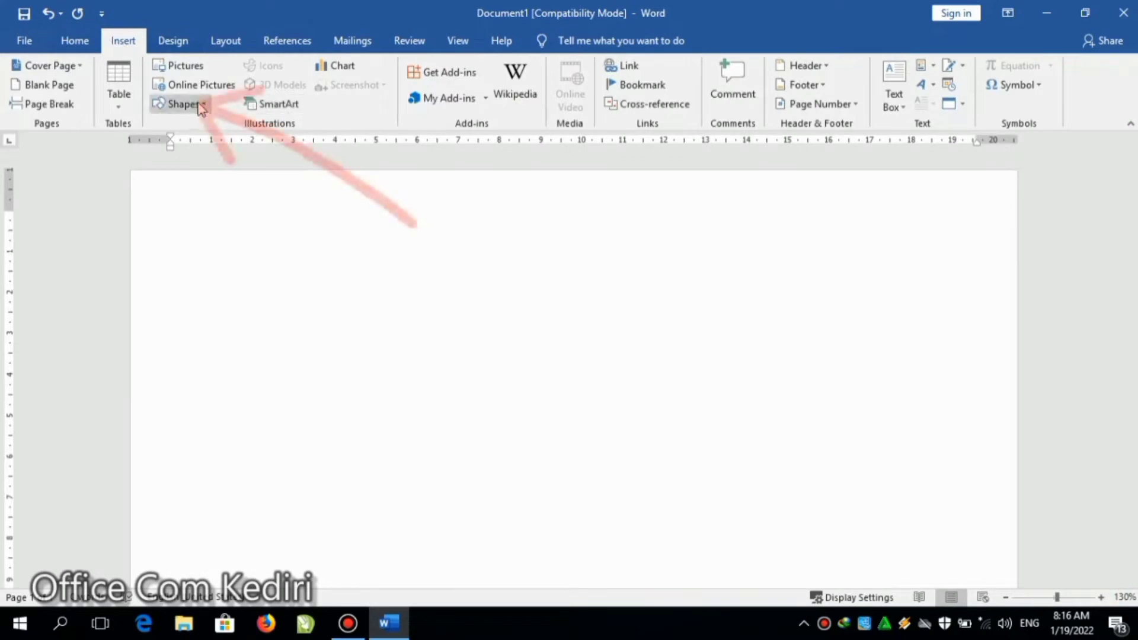
Step: Draw a rectangle about 6.14 cm wide by 1.99 cm high near the page's top-left
left_click(174, 104)
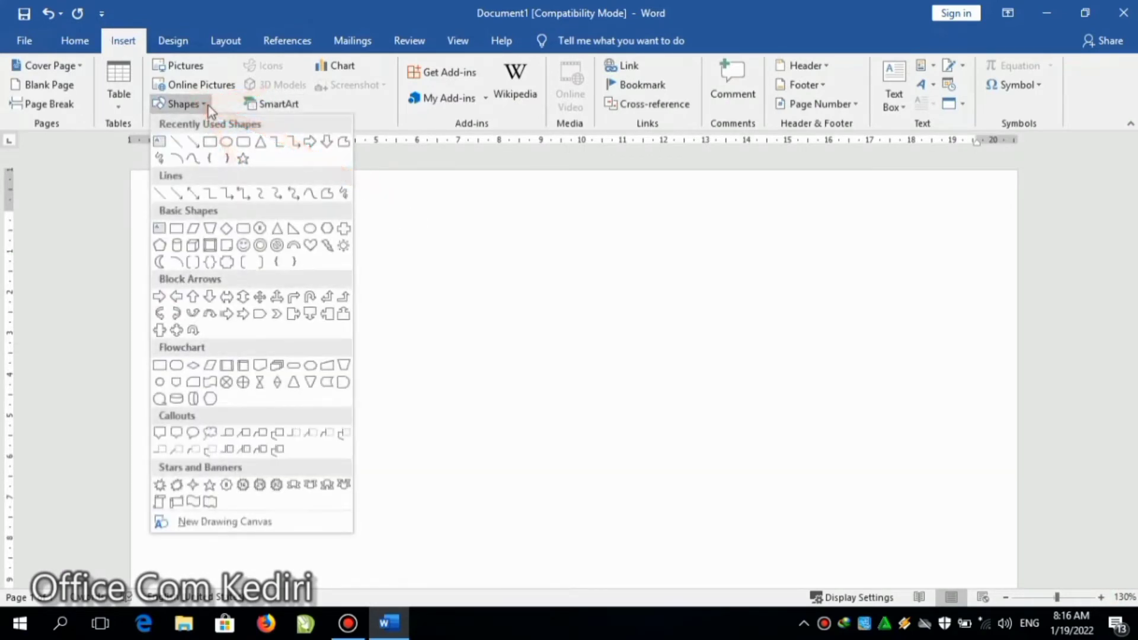
left_click(211, 145)
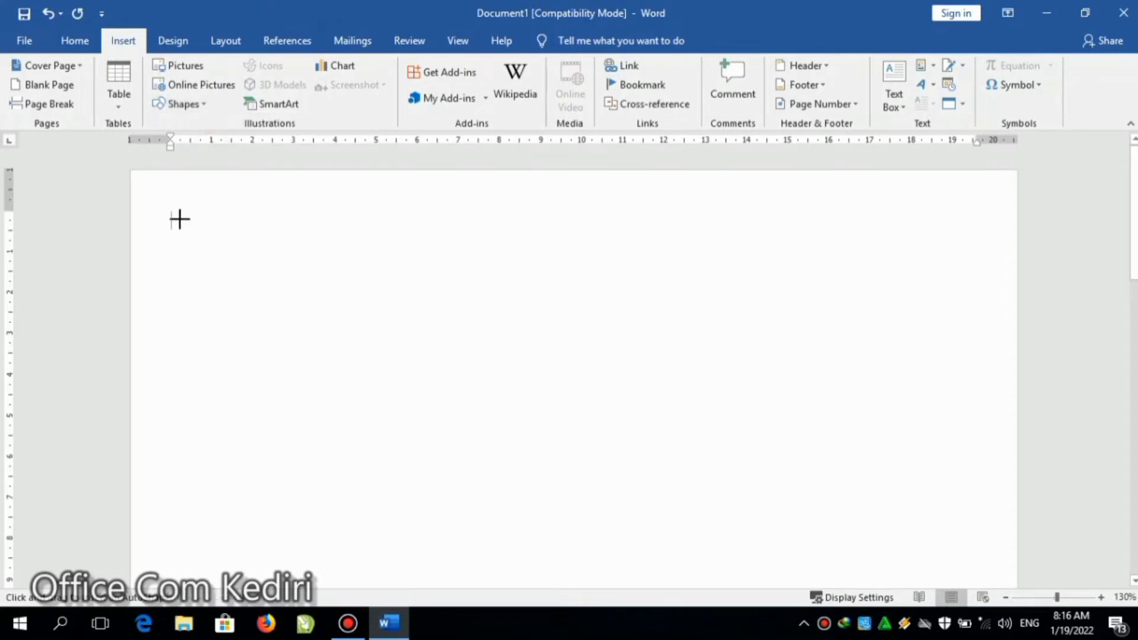
left_click_drag(170, 212, 324, 320)
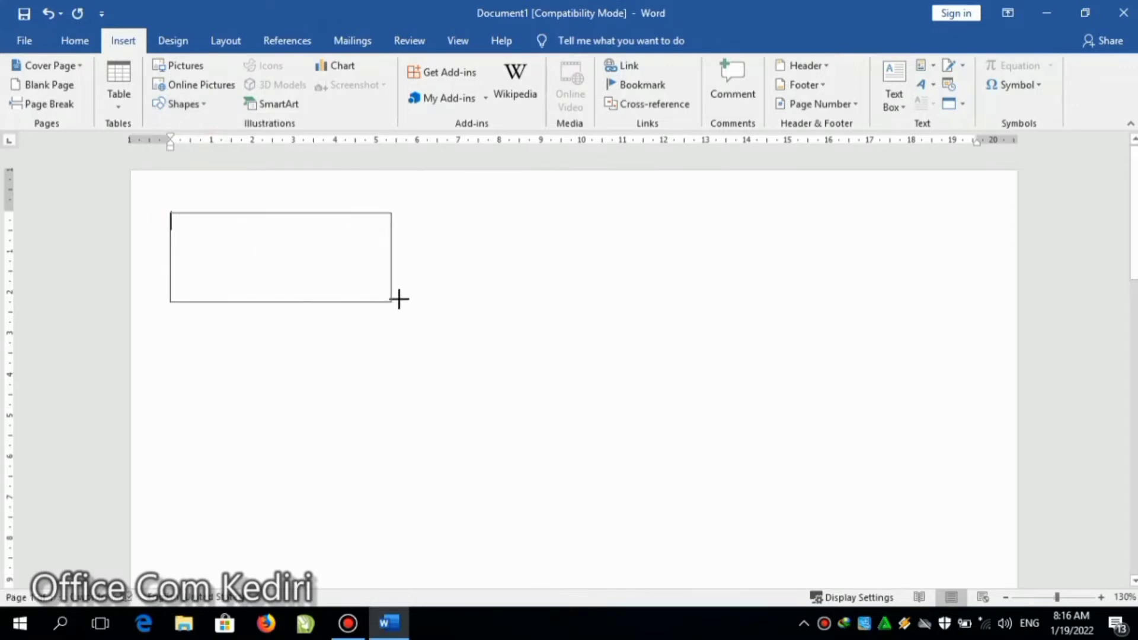
left_click_drag(323, 320, 422, 294)
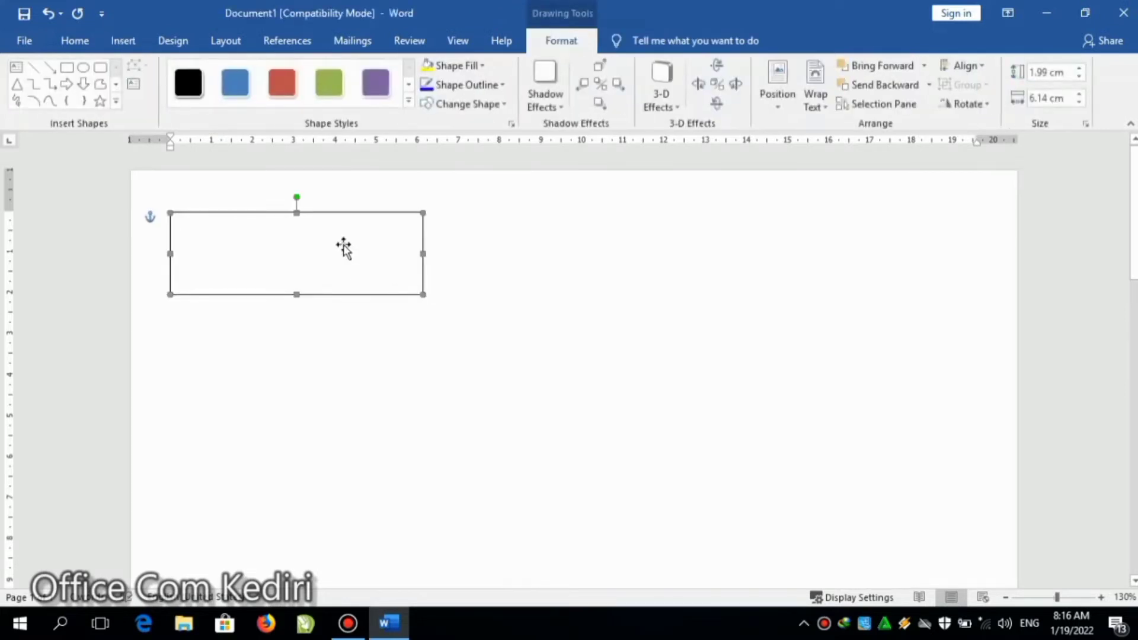
Step: Add the centred label KERNET inside the rectangle and push it down one line
right_click(342, 243)
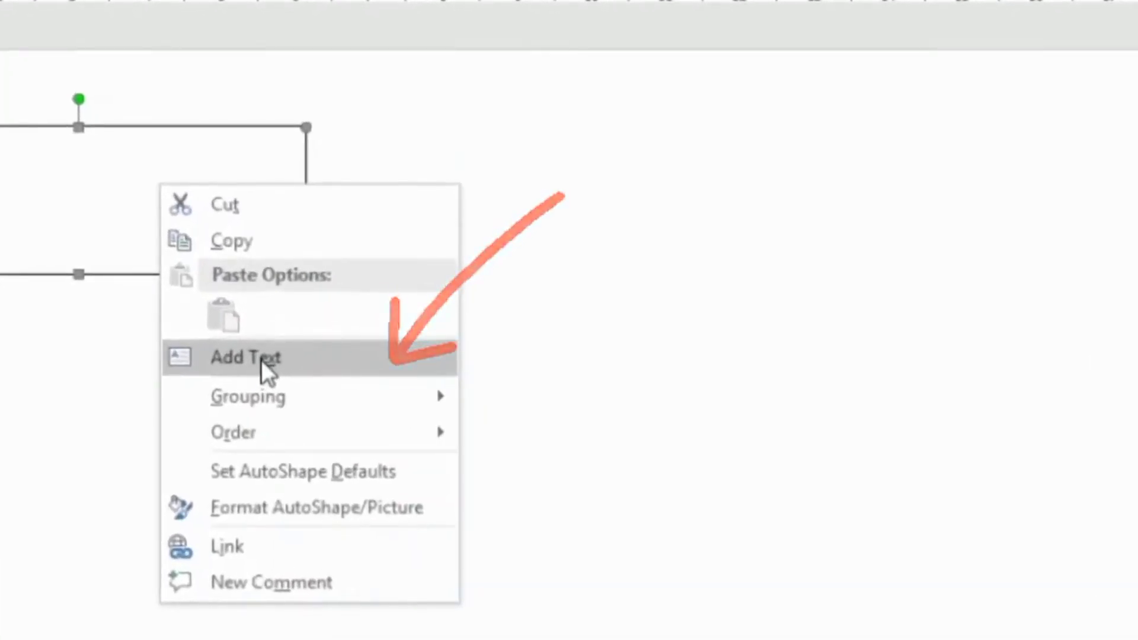
left_click(261, 358)
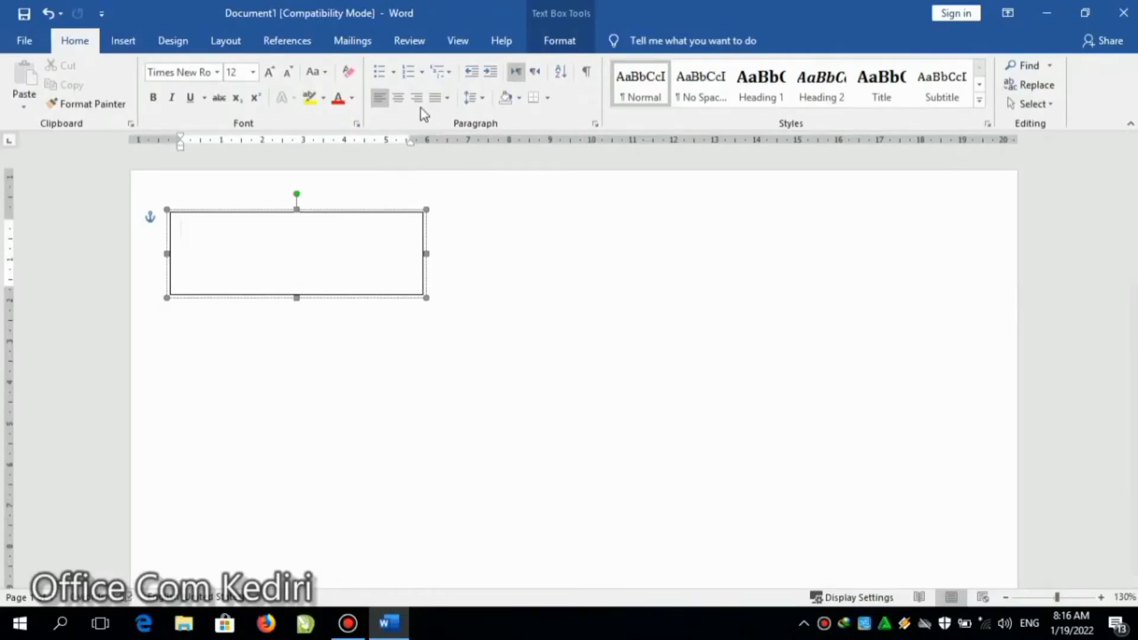
left_click(396, 101)
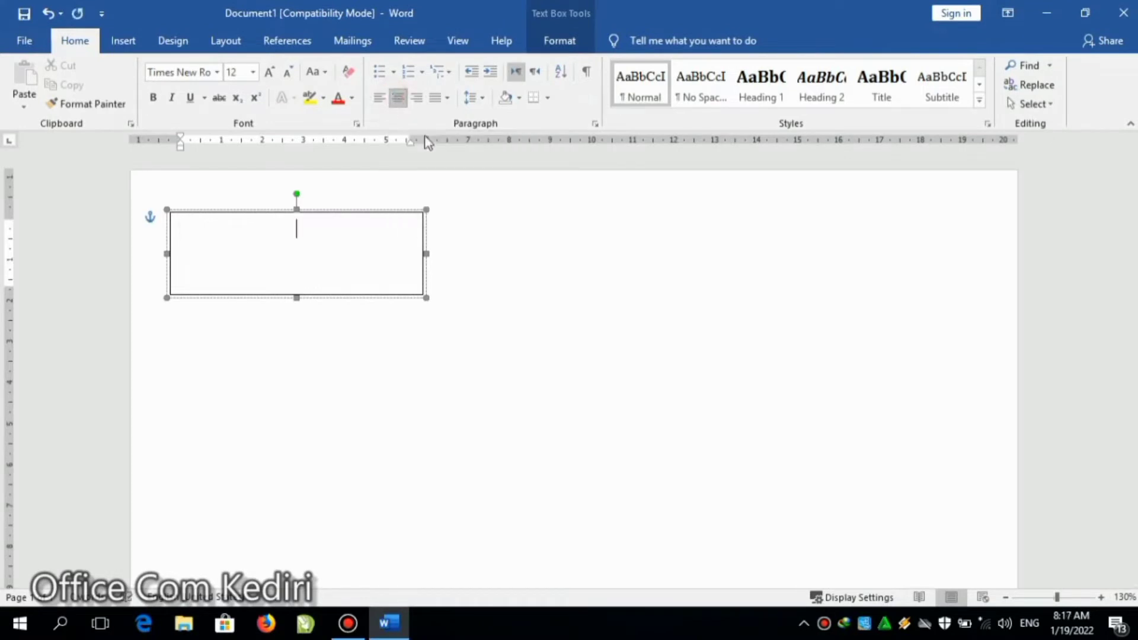
type("Ker")
key("BackSpace")
key("BackSpace")
type("E")
type("RNET")
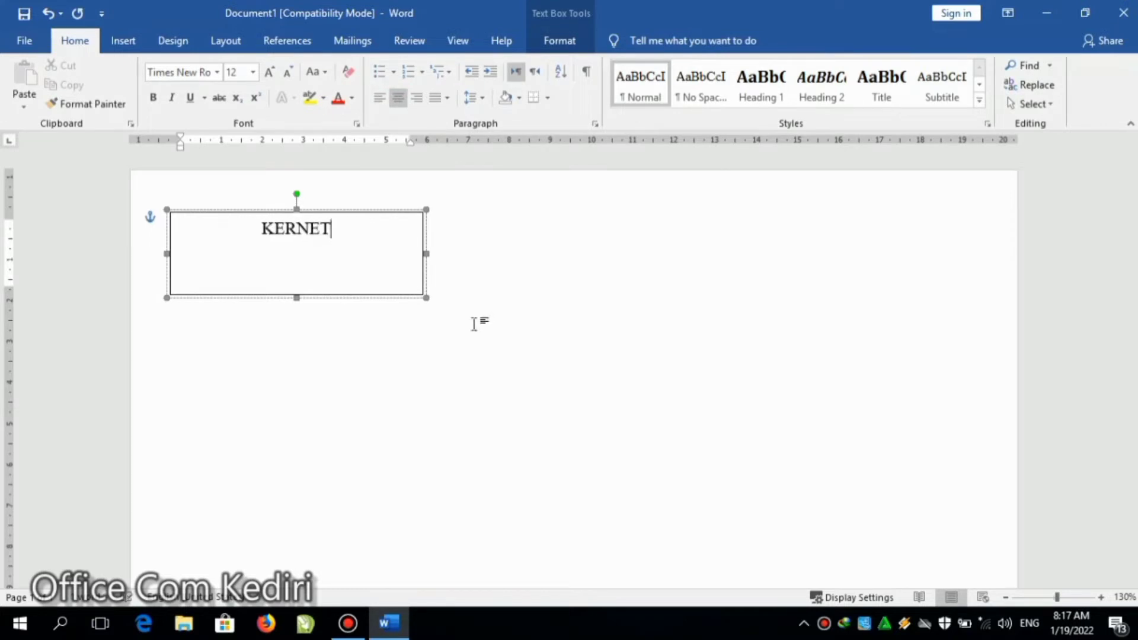
double_click(262, 233)
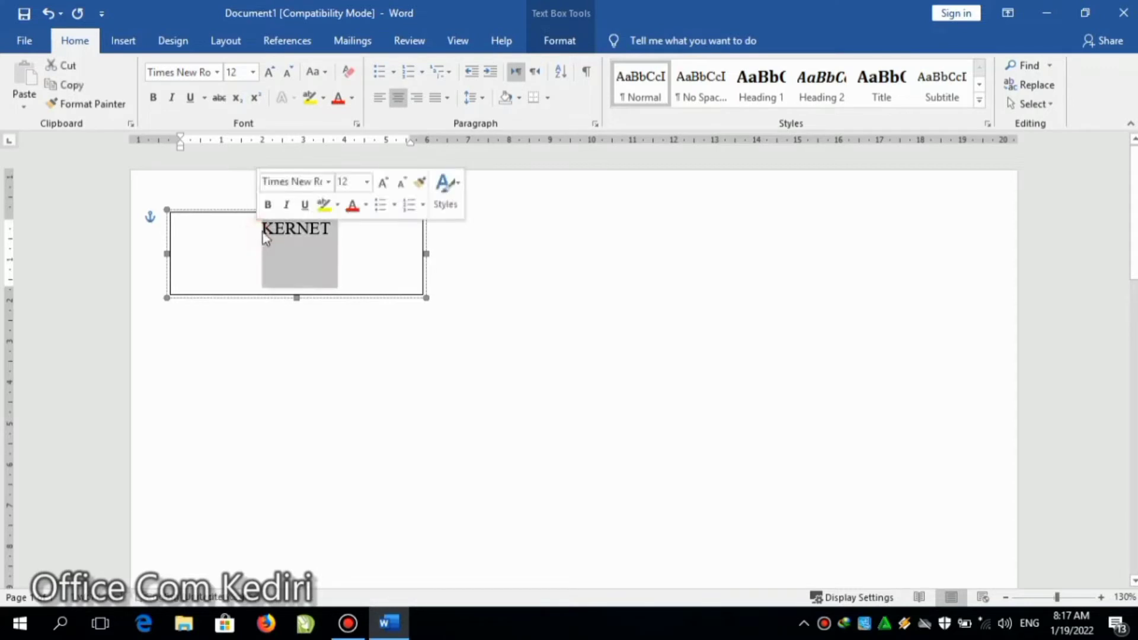
left_click(262, 233)
key("Return")
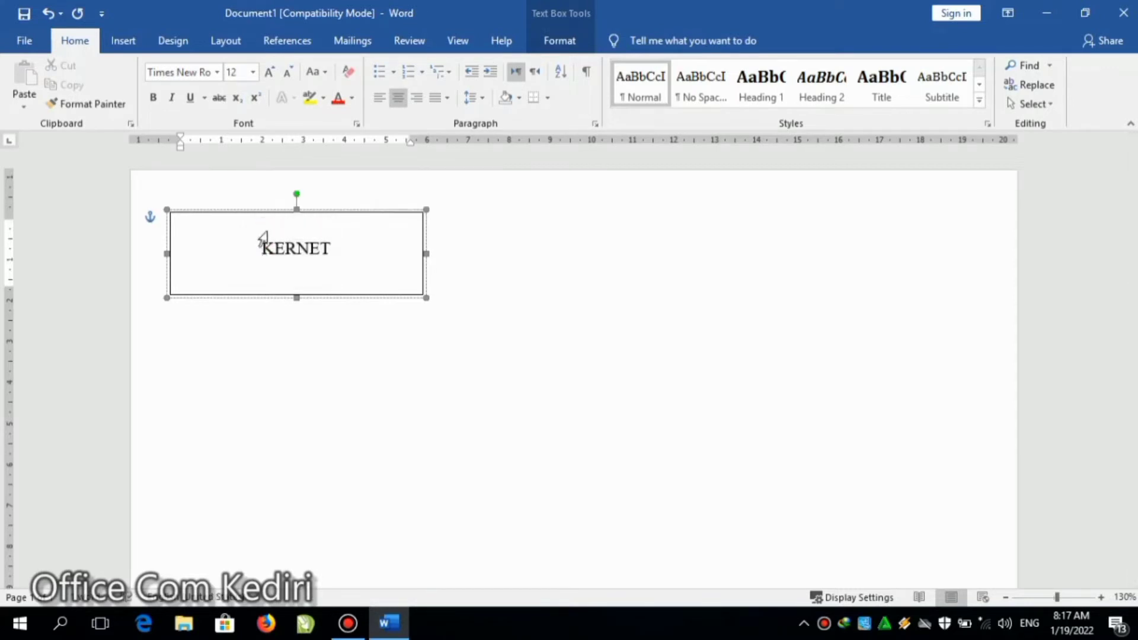
Step: Copy the KERNET box and paste a duplicate at the top-right of the page
left_click(339, 212)
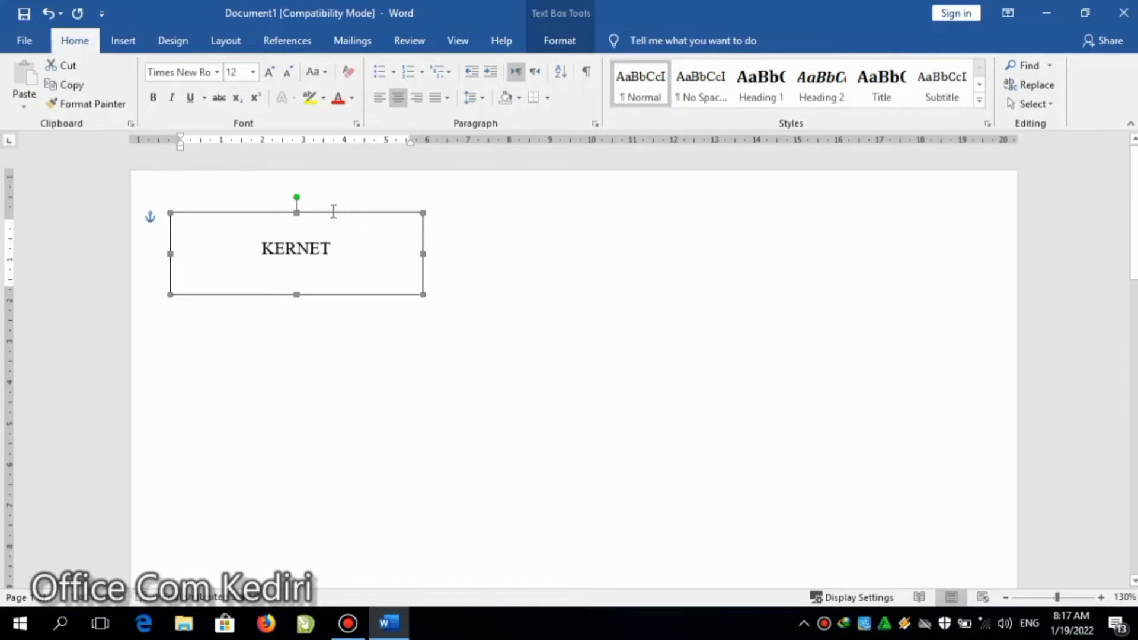
left_click(77, 87)
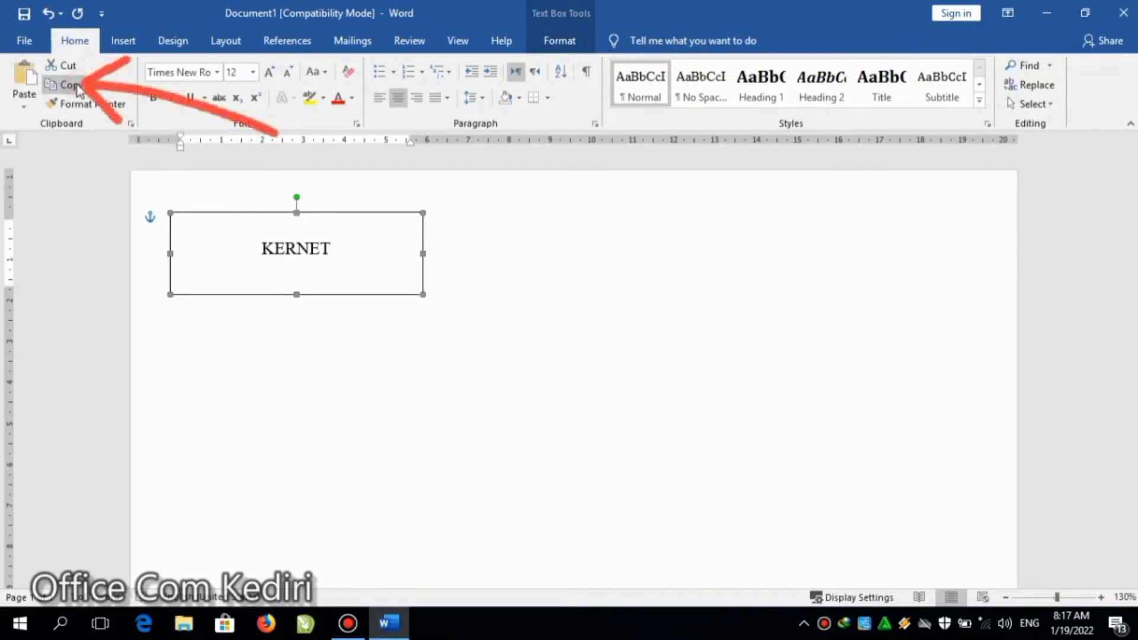
left_click(24, 83)
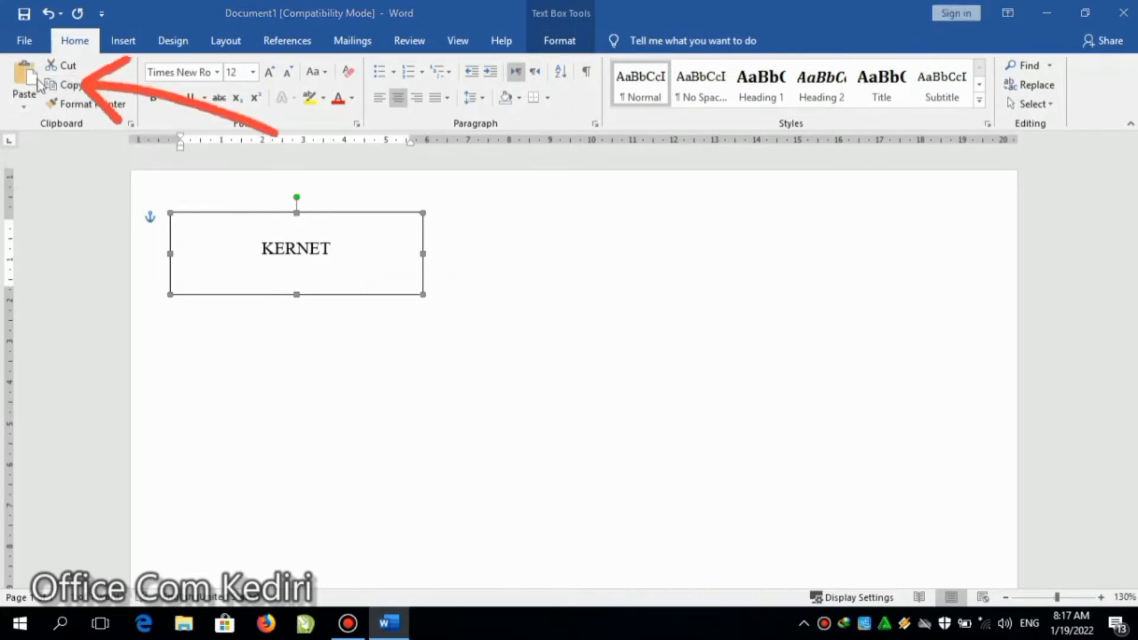
left_click(578, 358)
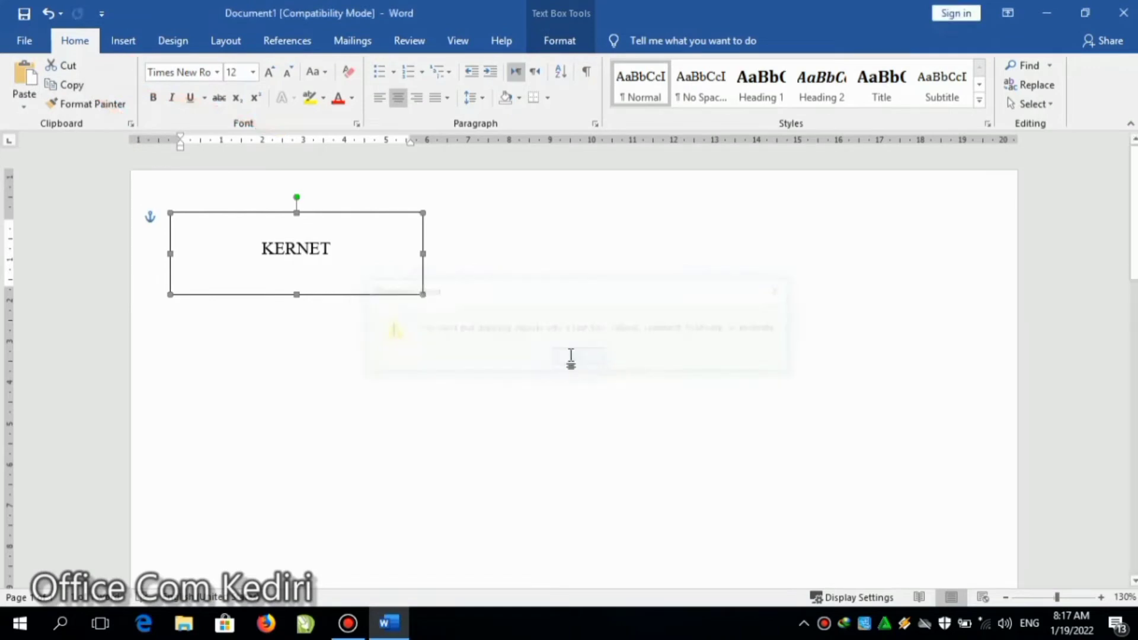
left_click(537, 227)
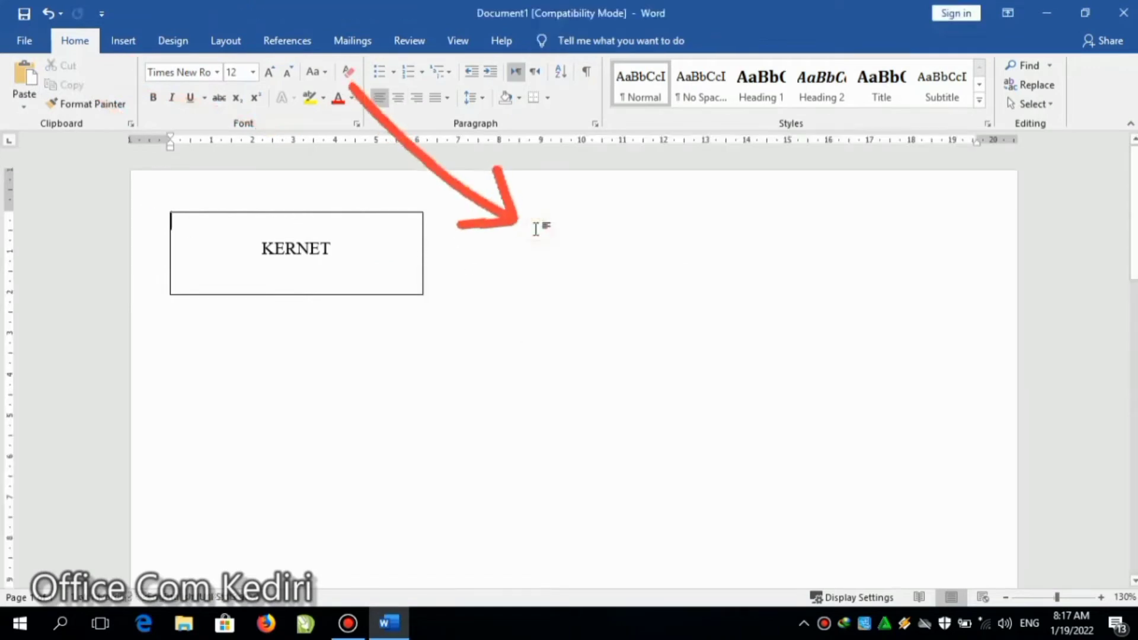
left_click(24, 76)
mouse_move(358, 236)
left_mouse_down()
mouse_move(907, 239)
mouse_move(859, 203)
left_mouse_up()
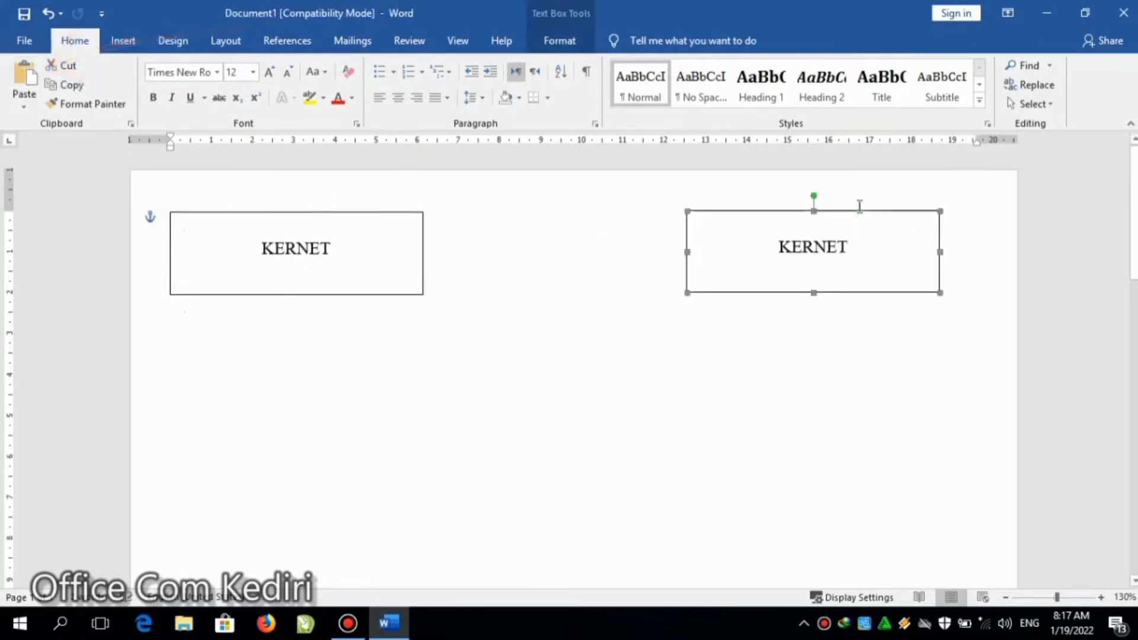
Step: Move the right-hand copy nearer the right margin and change its text to SUPIR
left_click(981, 265)
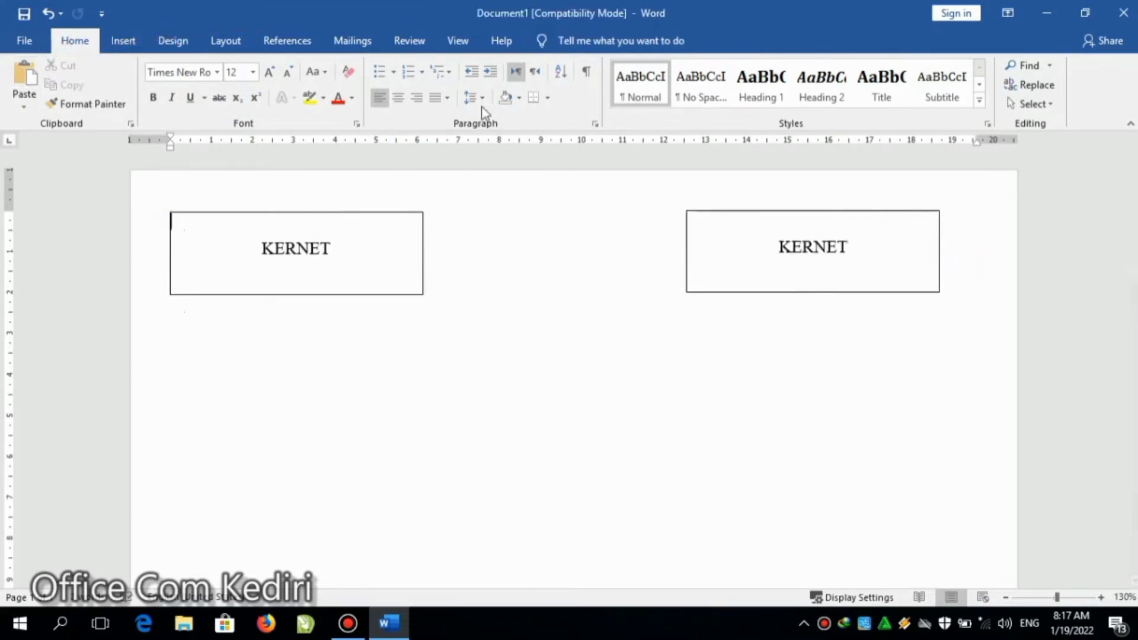
left_click(415, 104)
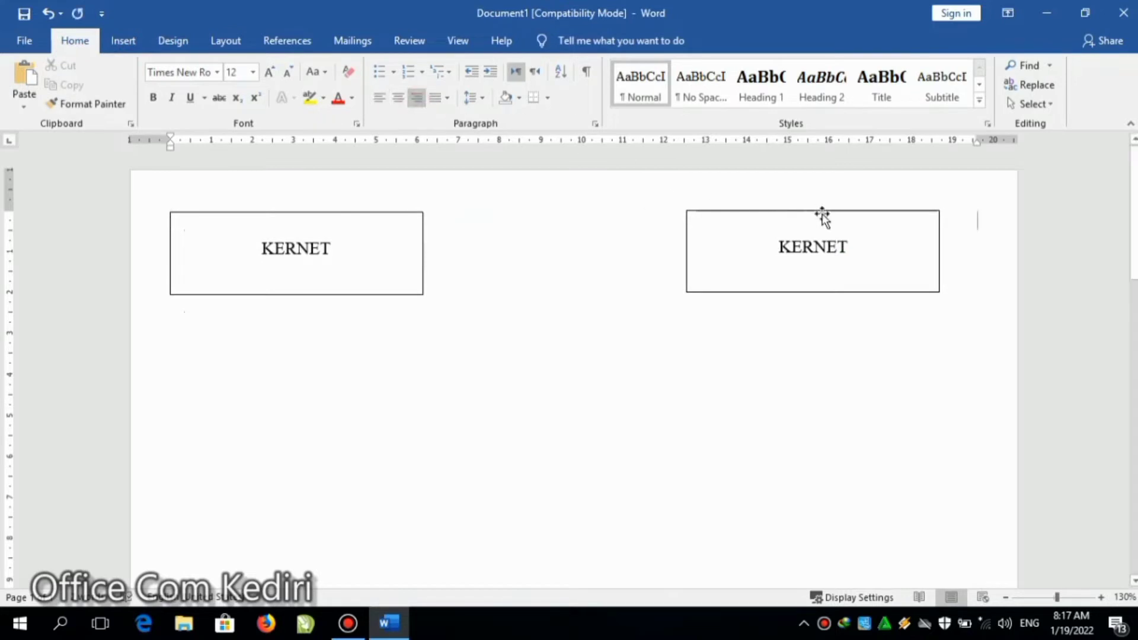
mouse_move(823, 214)
left_mouse_down()
mouse_move(870, 217)
mouse_move(925, 256)
left_mouse_up()
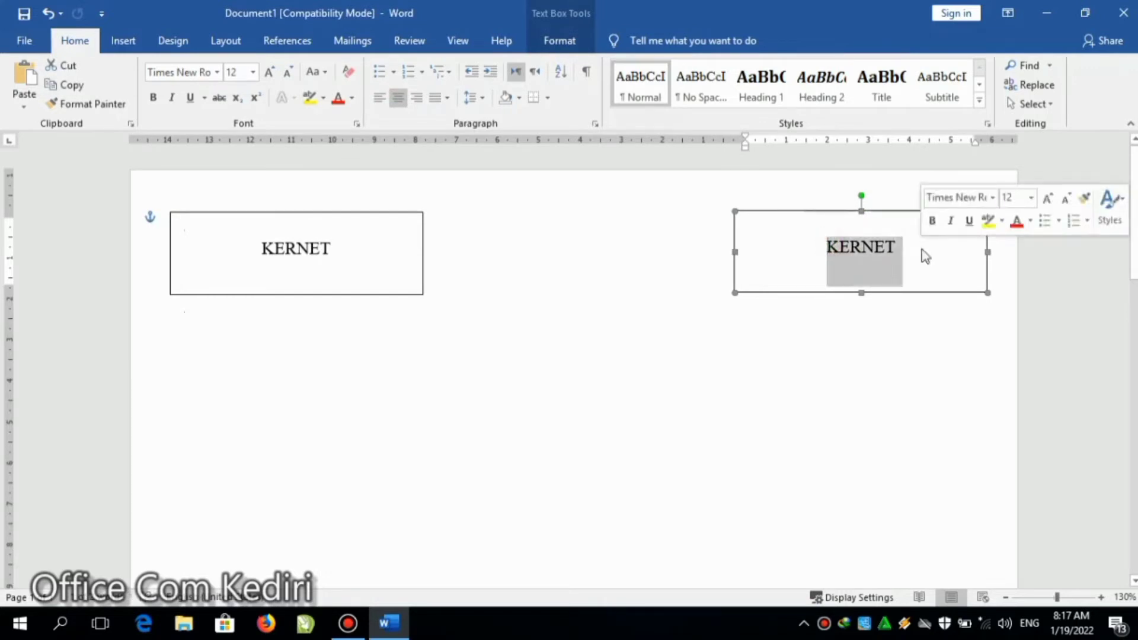
type("SU")
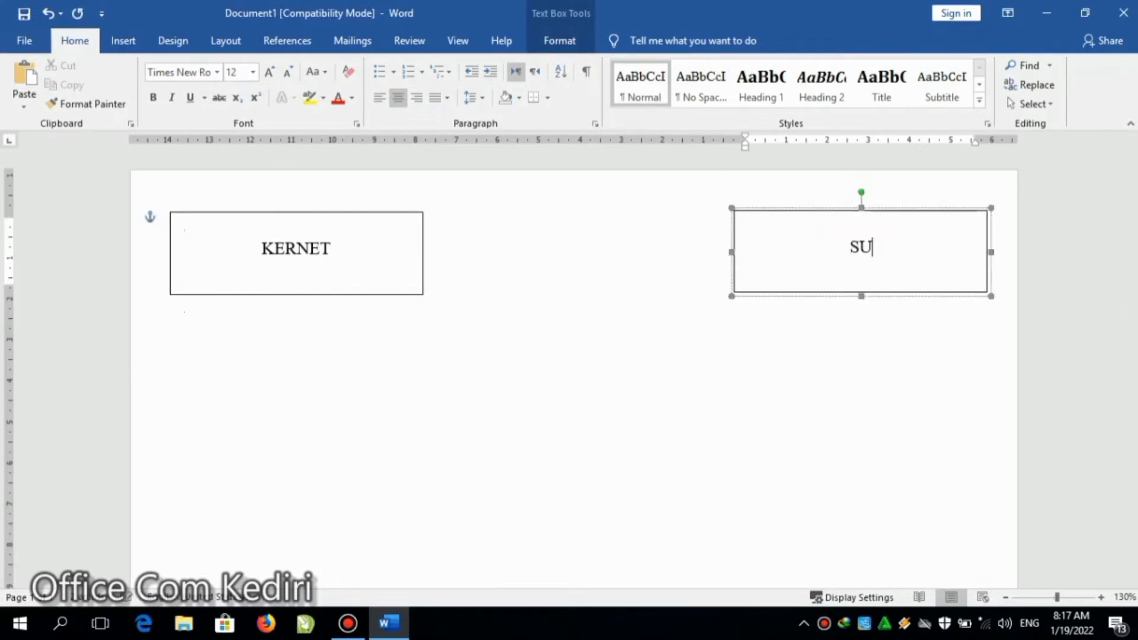
type("PIR")
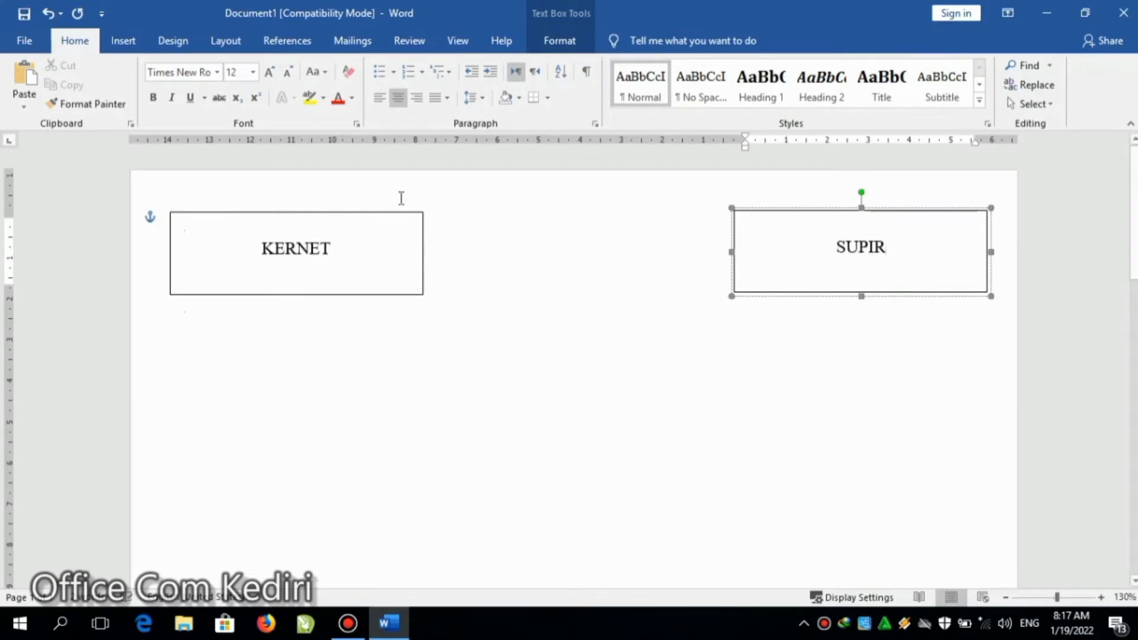
left_click(381, 213)
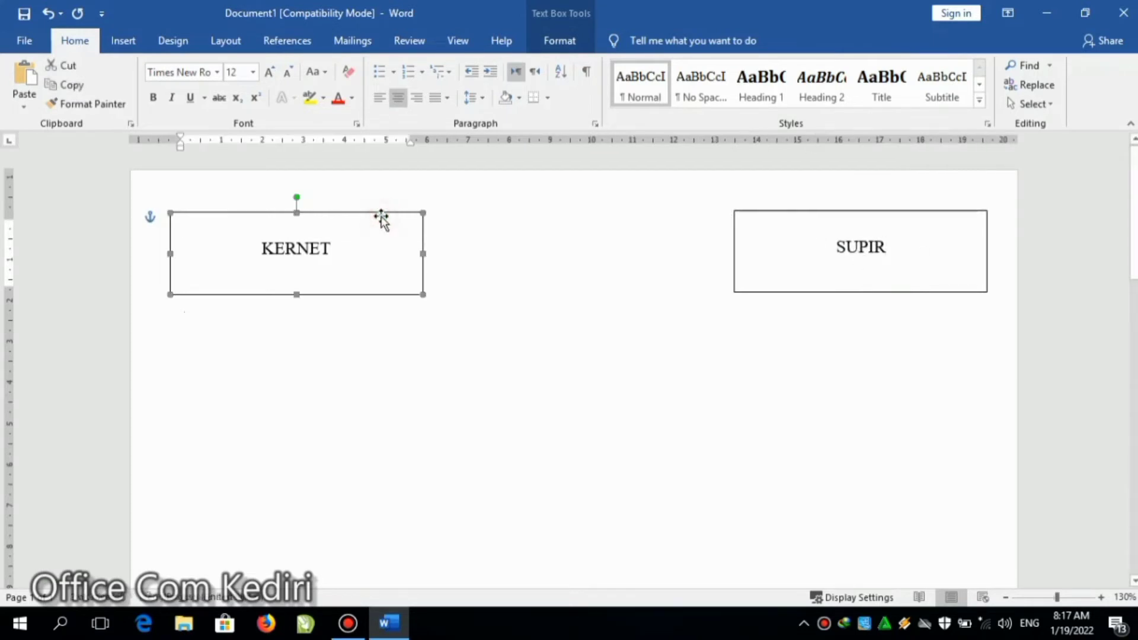
Step: Paste another KERNET box copy and move it just below the original
left_click(457, 224)
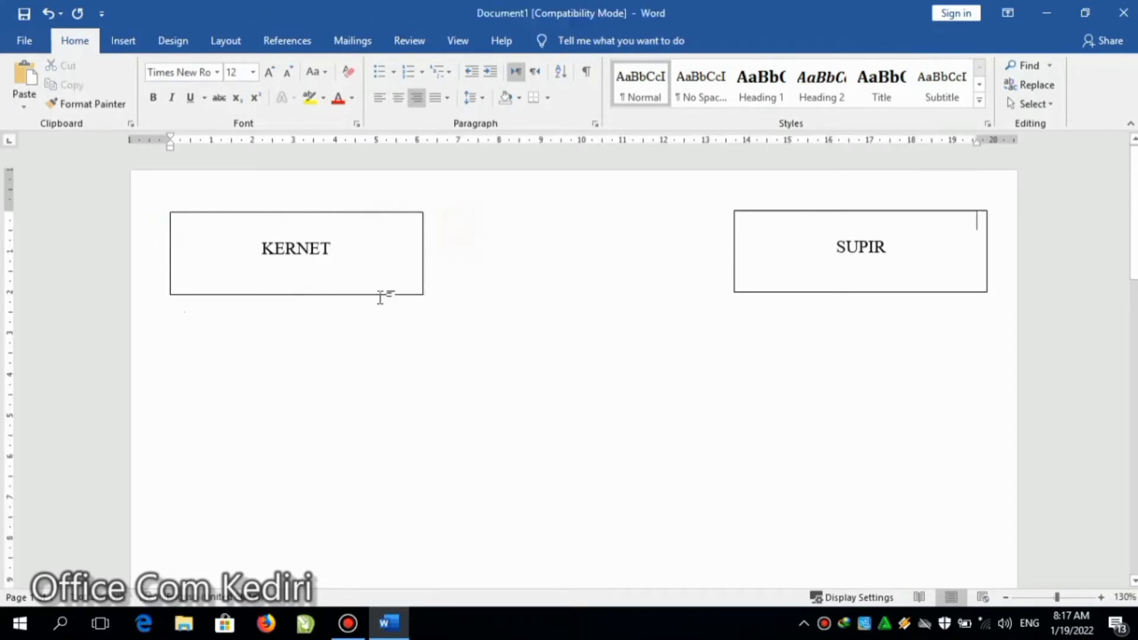
left_click(188, 332)
left_click(24, 76)
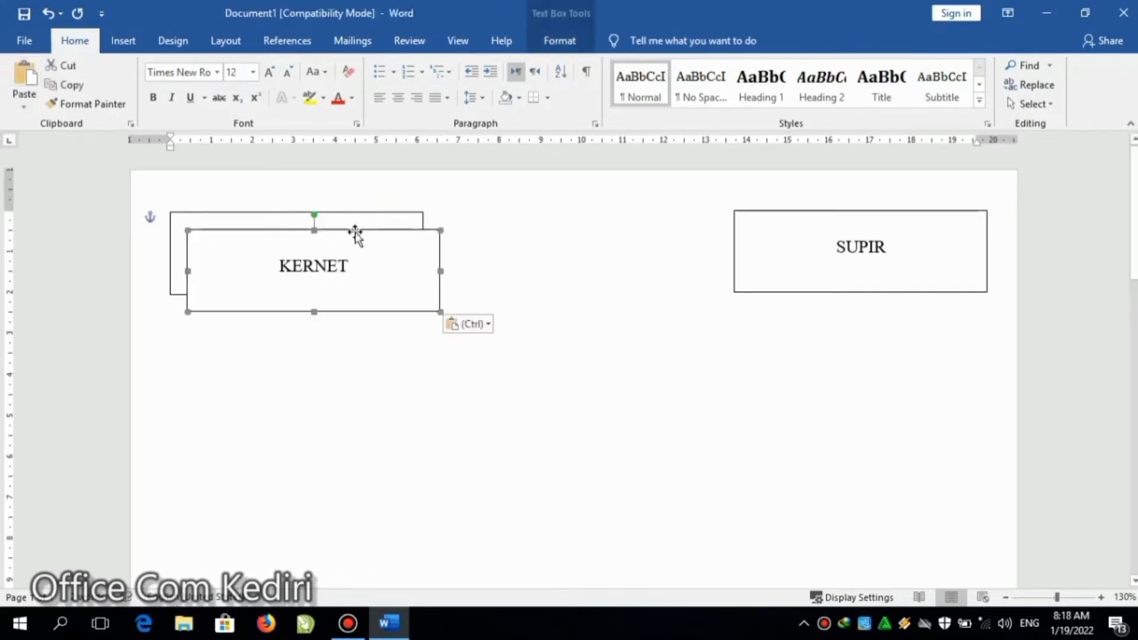
left_click_drag(355, 234, 332, 339)
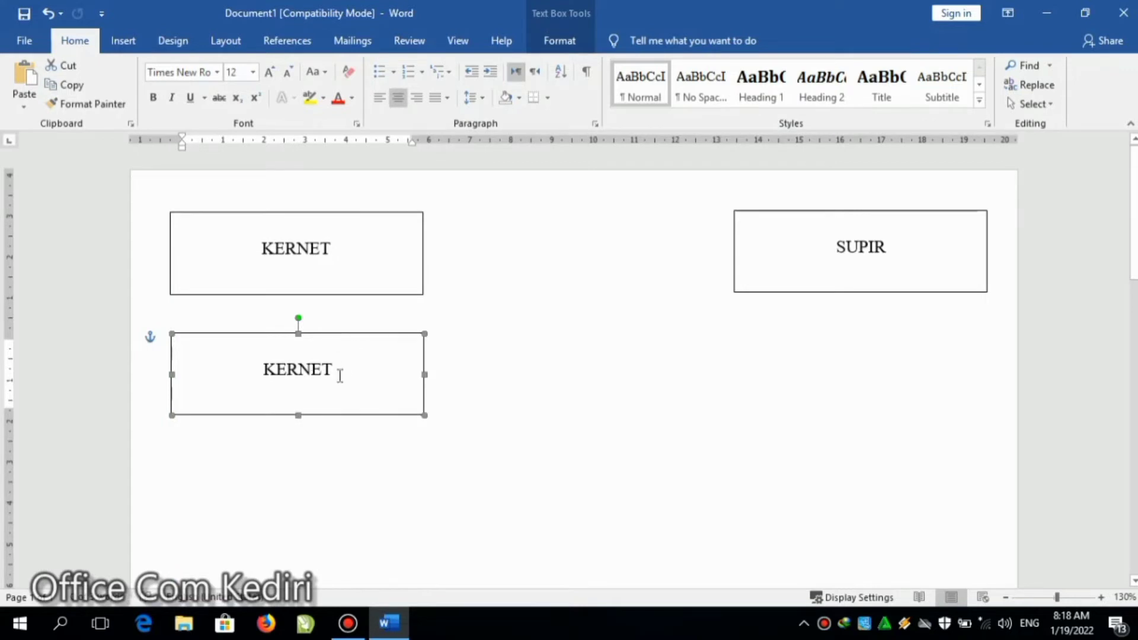
Step: Shrink the lower KERNET box to seat size and remove the empty line above its text
left_click(299, 414)
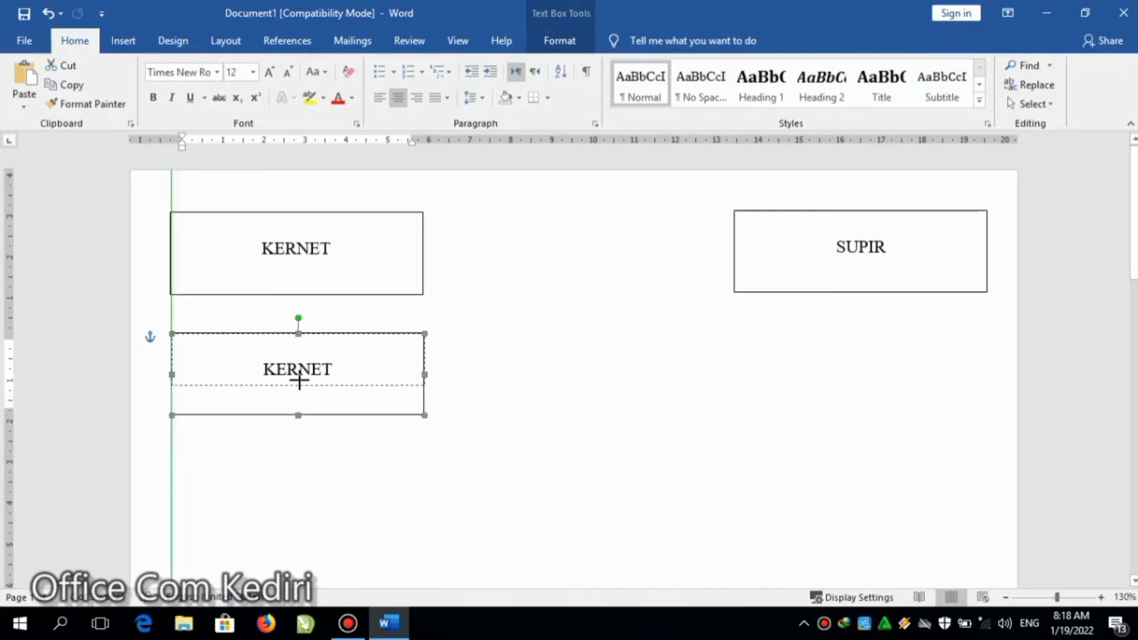
left_click_drag(299, 413, 299, 375)
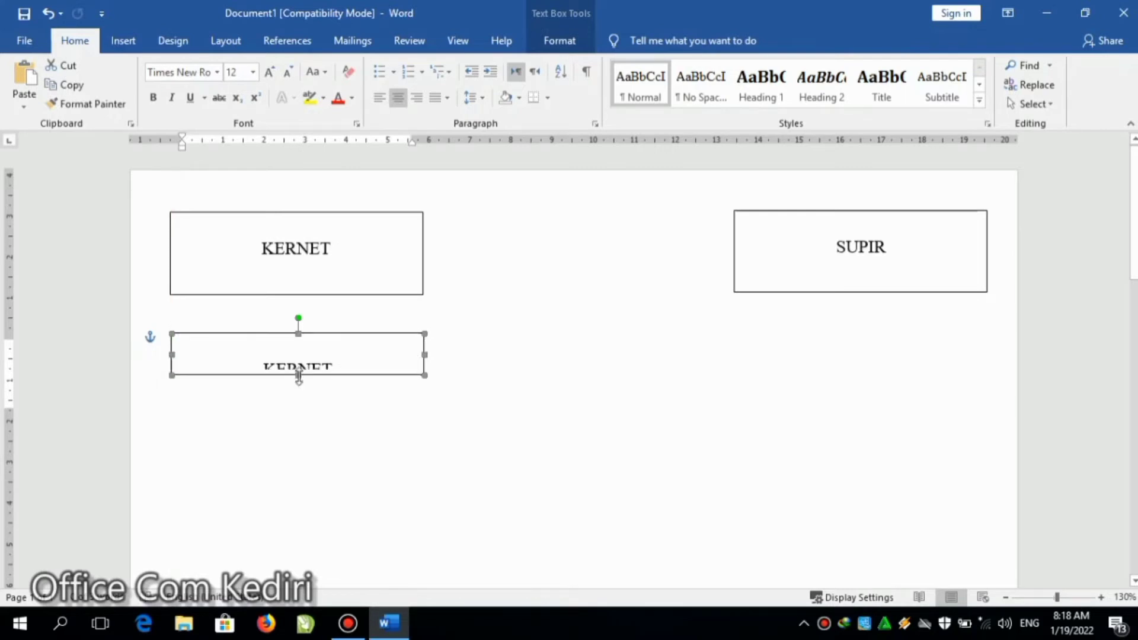
left_click(316, 345)
key("Delete")
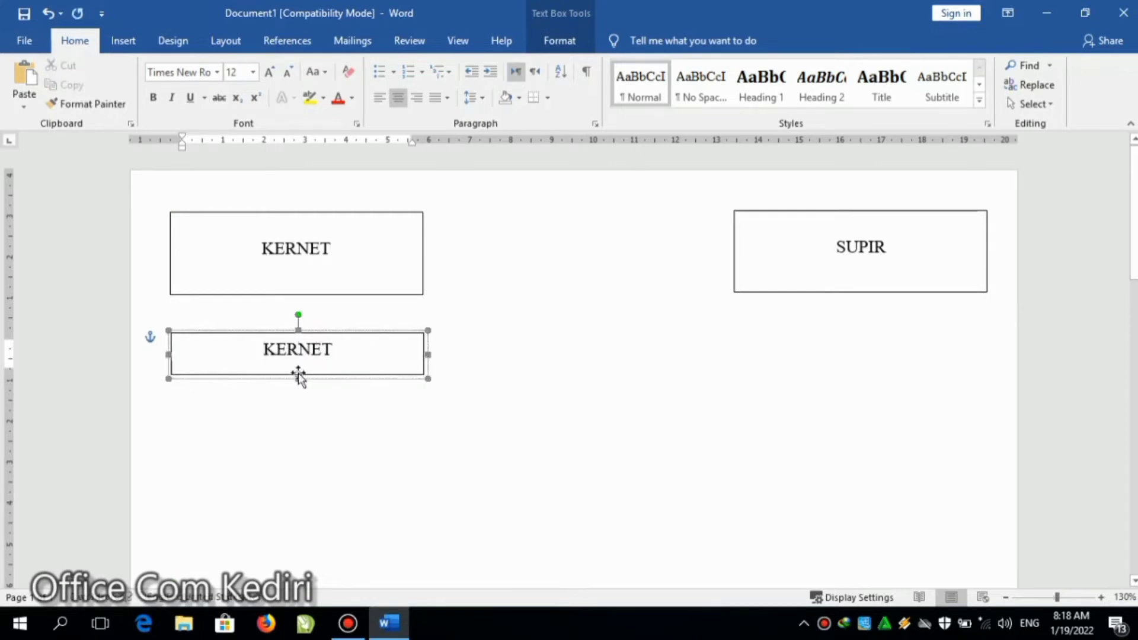
left_click_drag(298, 376, 298, 368)
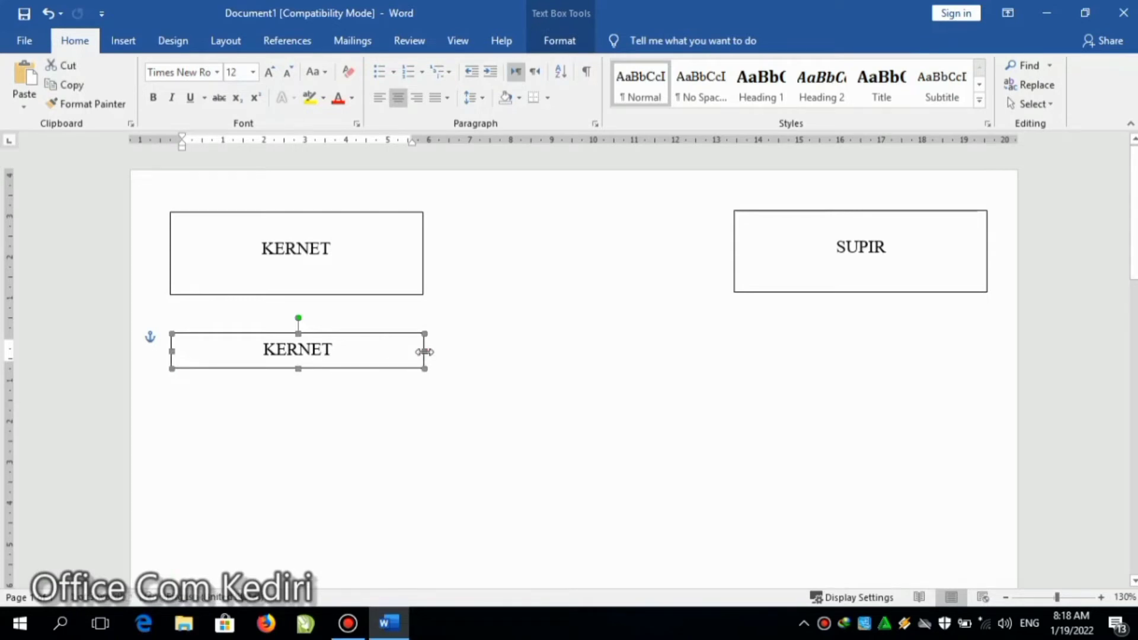
left_click_drag(424, 352, 297, 354)
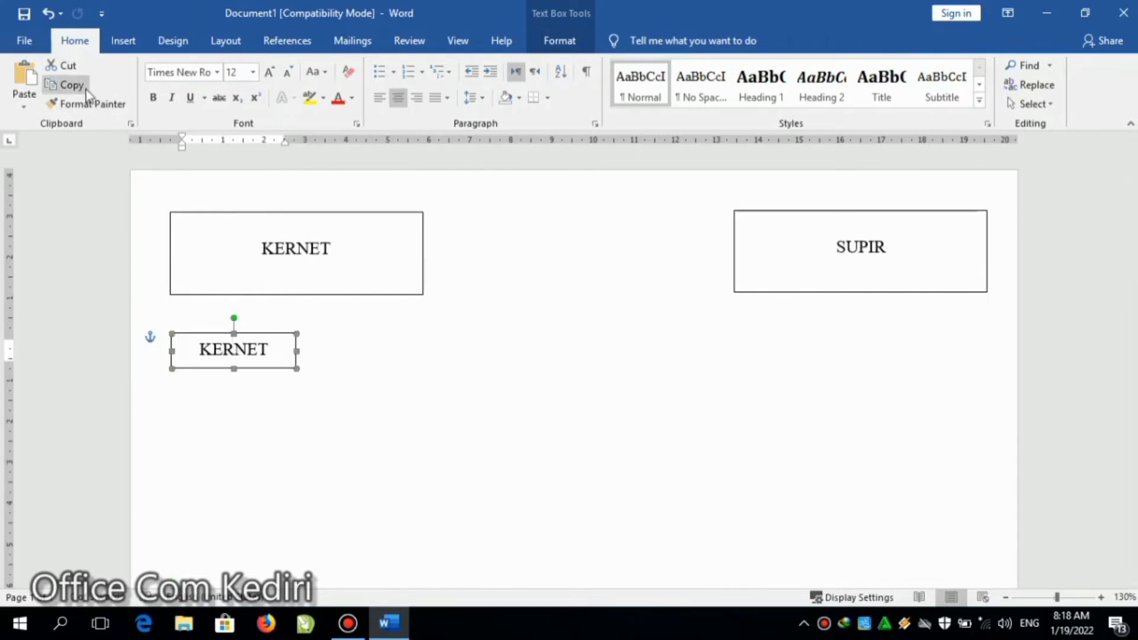
Step: Copy the small KERNET box and place the pasted copy beside it to form a two-seat pair
left_click(67, 85)
left_click(441, 330)
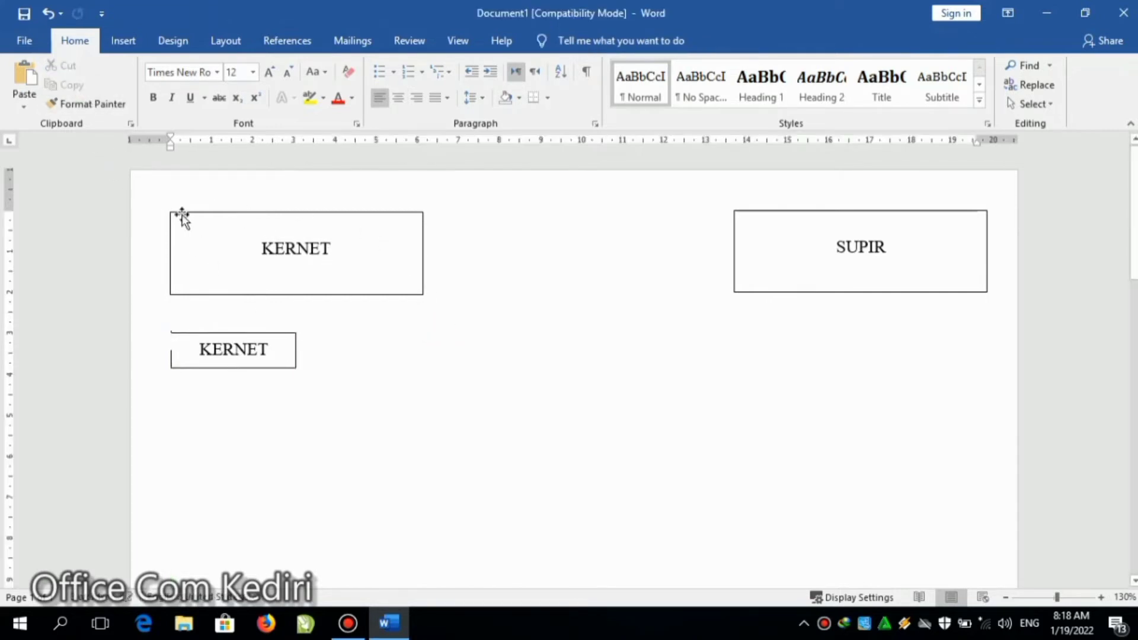
left_click(24, 89)
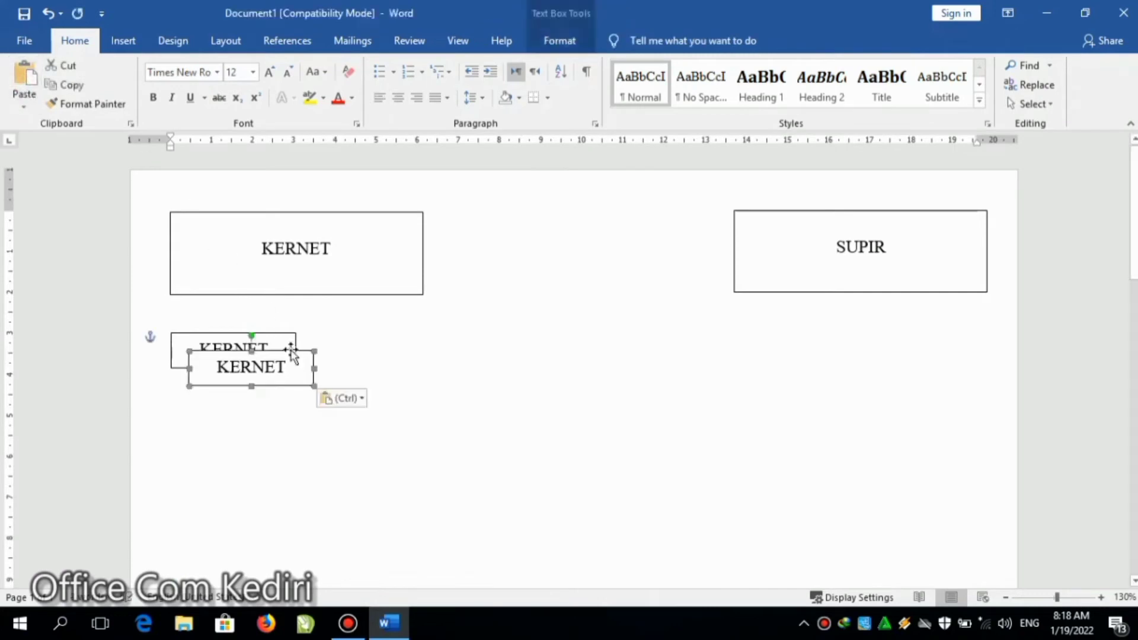
left_click_drag(290, 349, 397, 335)
left_click_drag(397, 335, 397, 335)
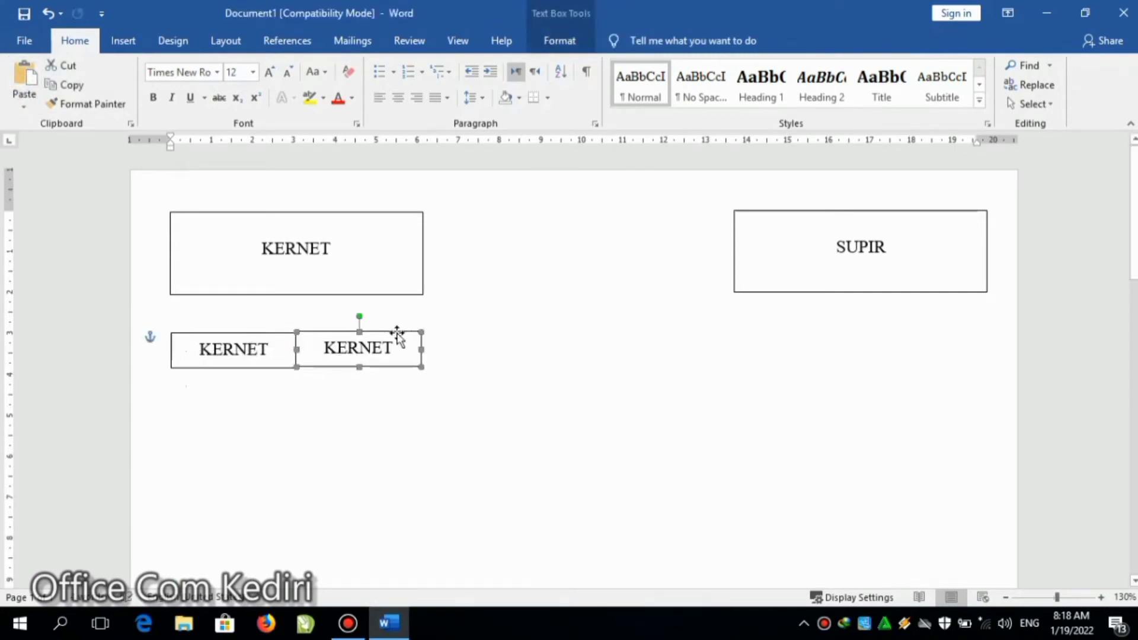
left_click(410, 391)
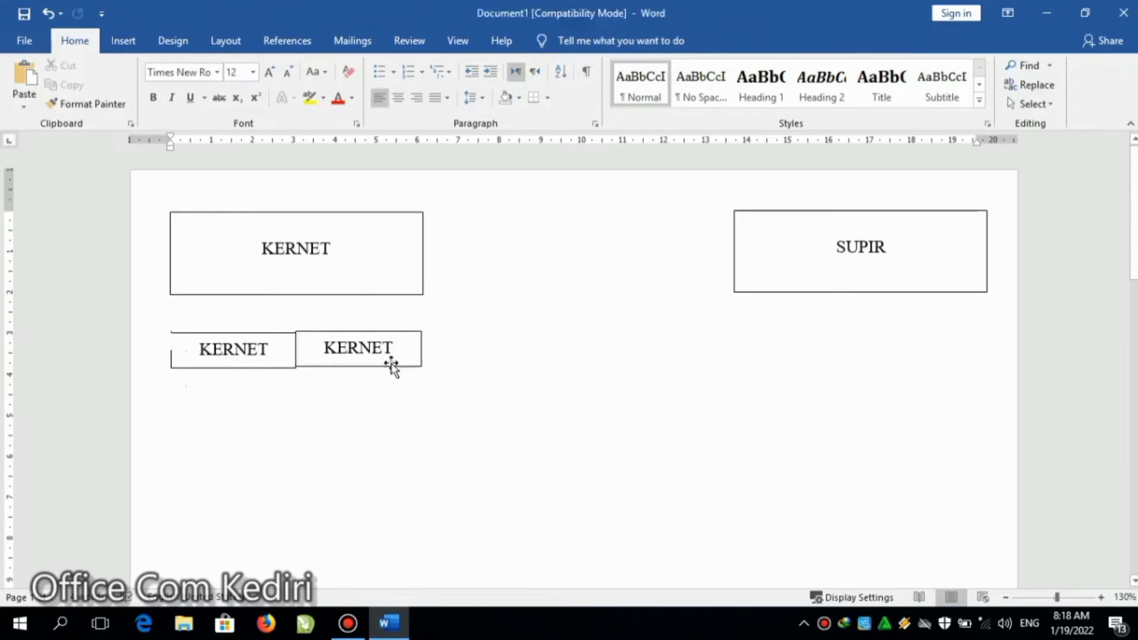
Step: Duplicate the two-box pair repeatedly to build a column of seat pairs down the page
left_click(374, 334)
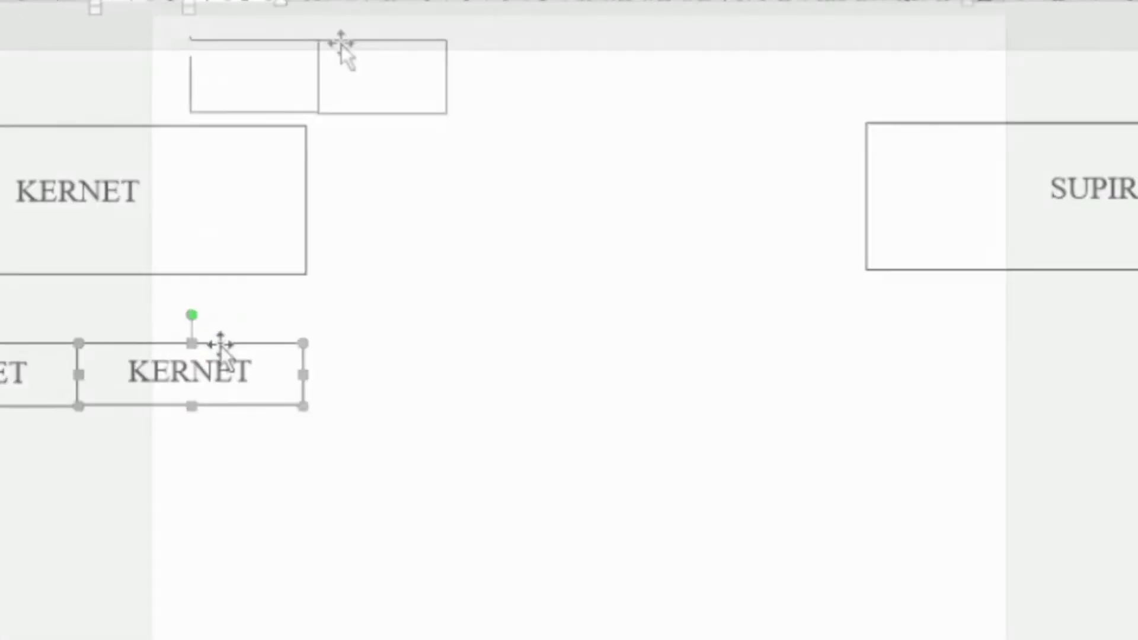
left_click(340, 43)
left_click_drag(340, 63, 336, 139)
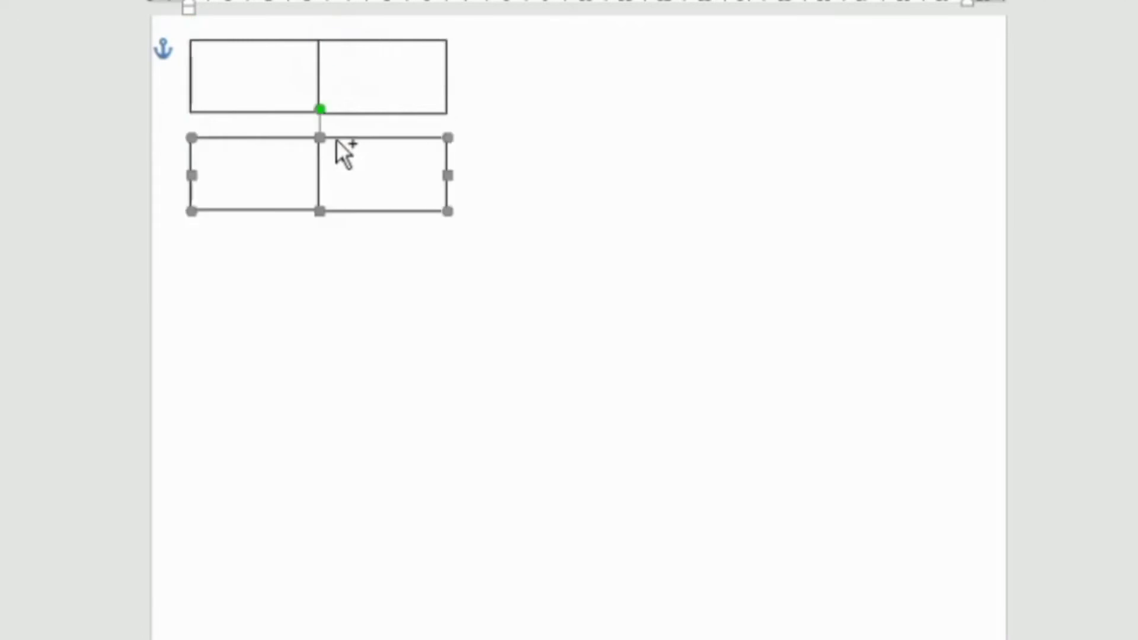
left_click(350, 61, "shift")
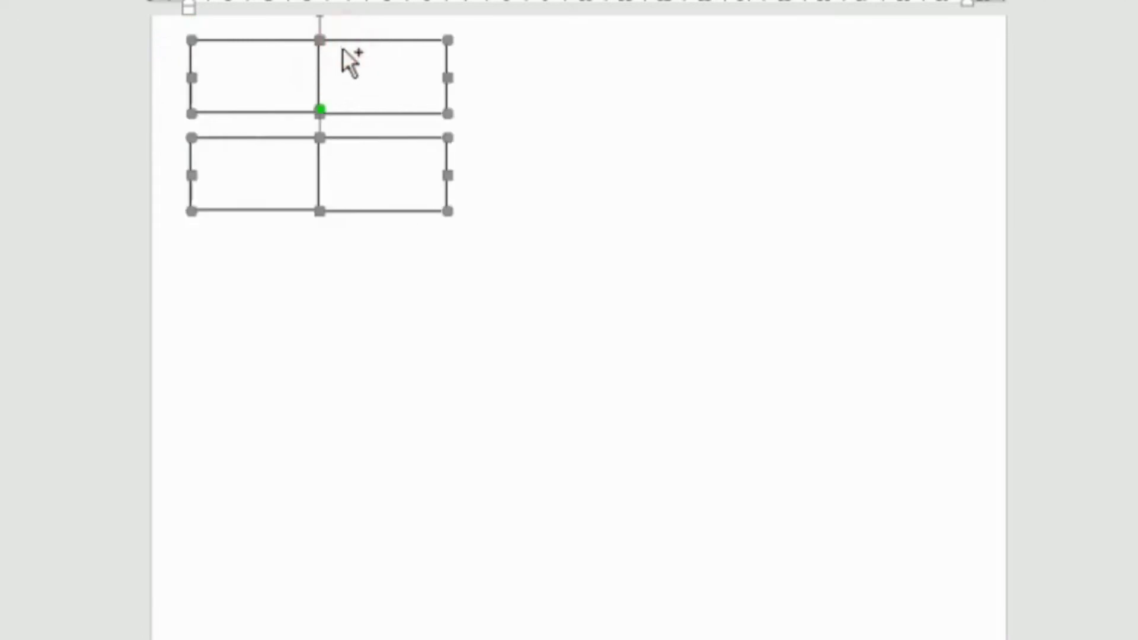
left_click_drag(342, 50, 344, 231)
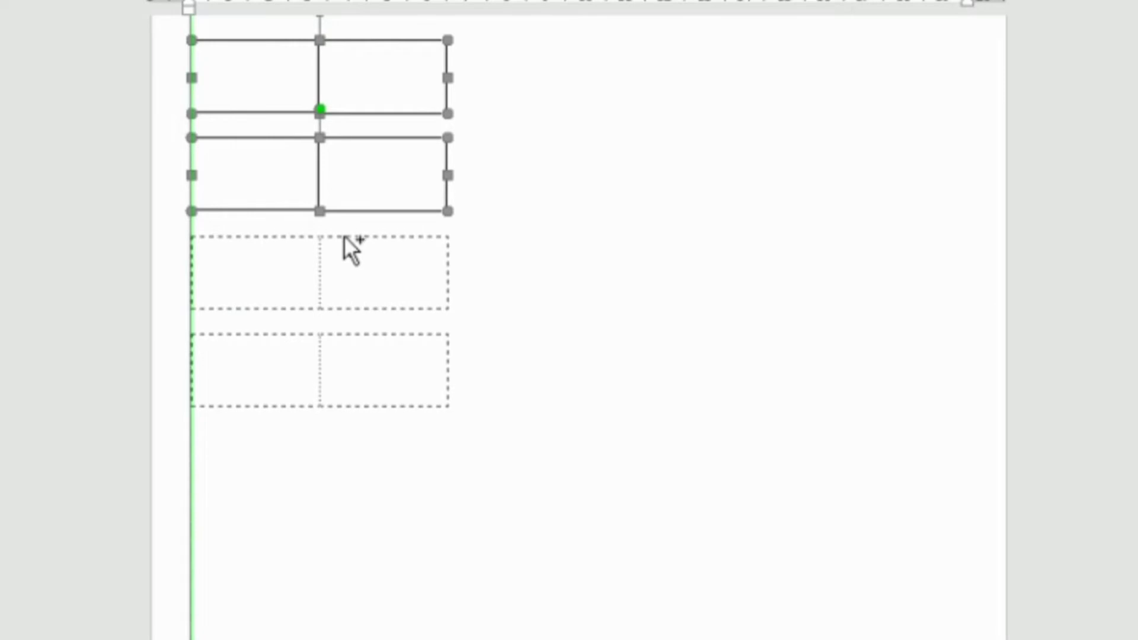
left_click_drag(344, 231, 344, 428)
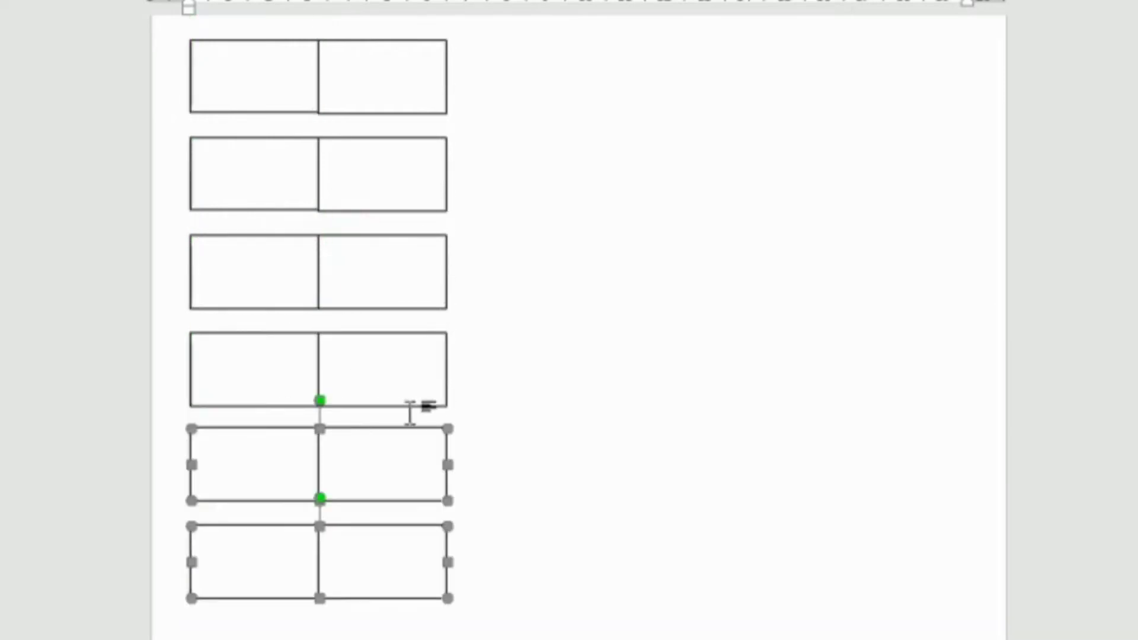
scroll(334, 183, "down", 6)
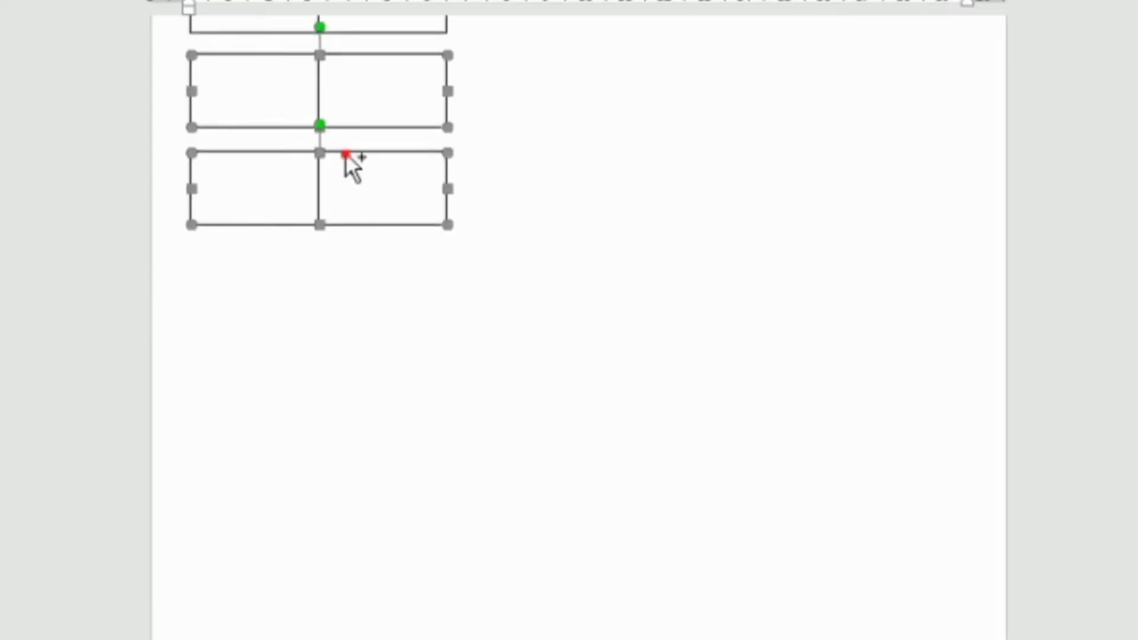
left_click_drag(345, 151, 343, 542)
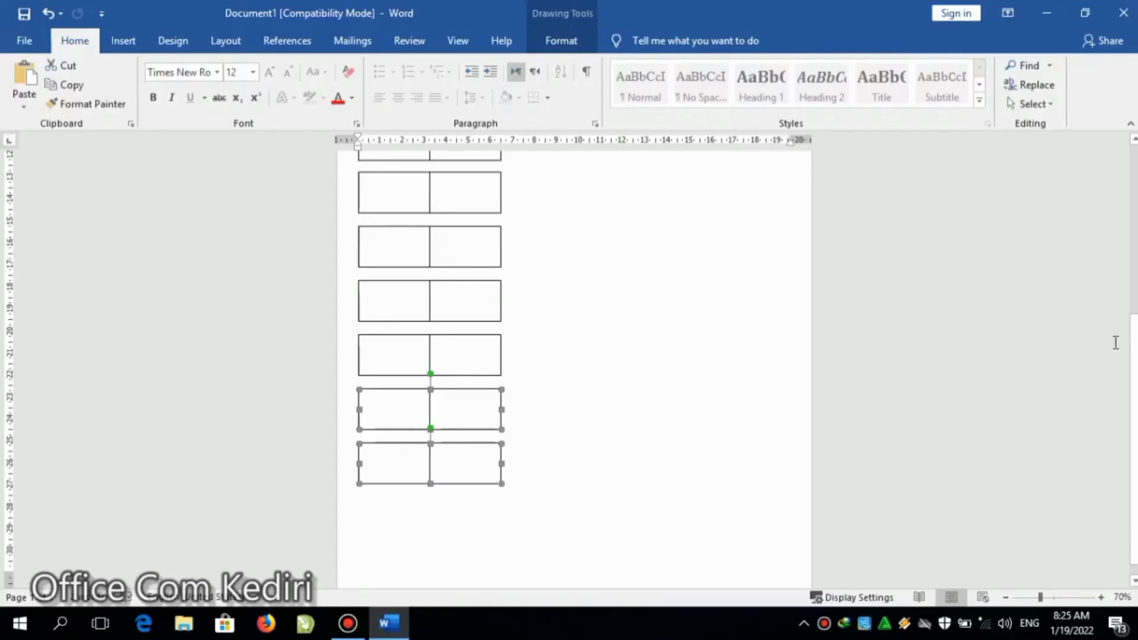
left_click(887, 436)
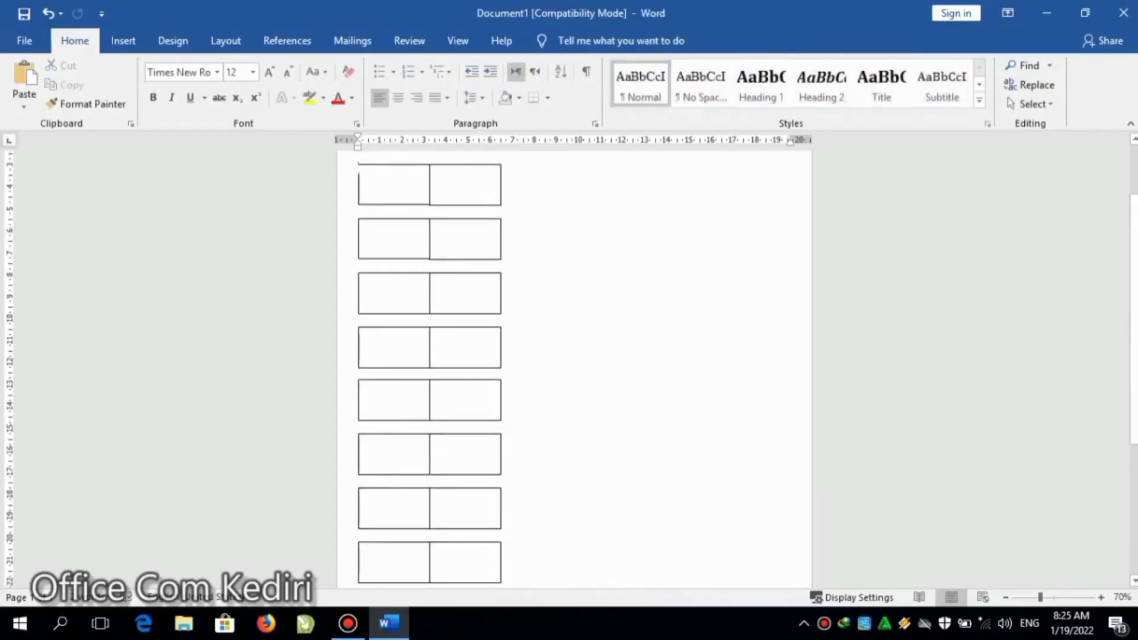
scroll(497, 496, "down", 3)
left_click_drag(456, 434, 460, 541)
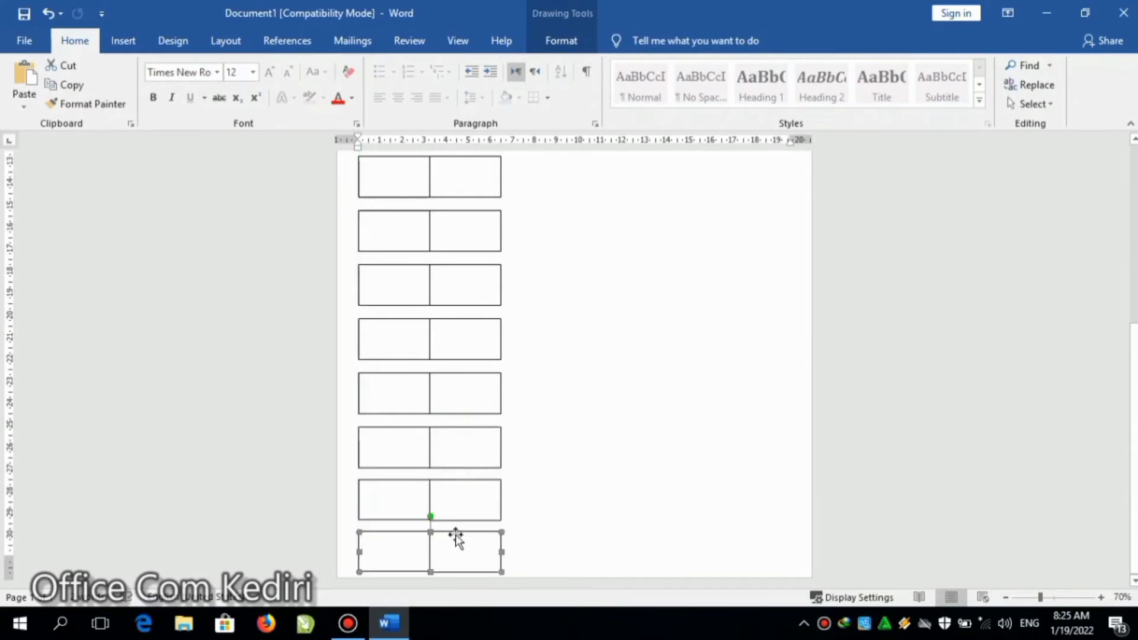
scroll(456, 539, "up", 3)
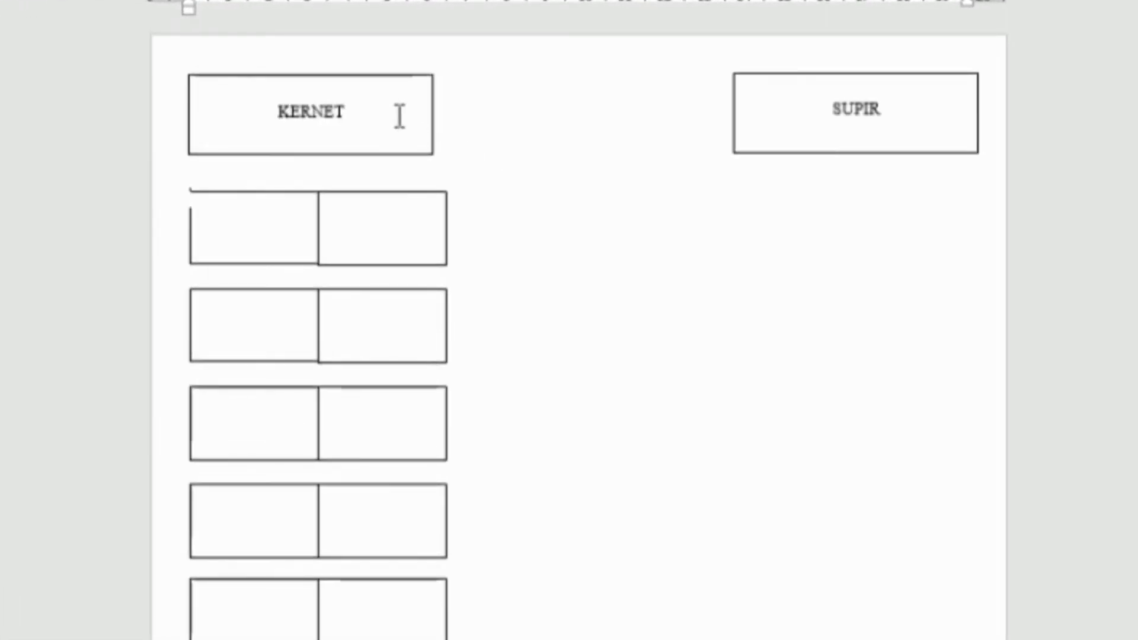
Step: Move the first six seat pairs up so each sits just below the pair above
left_click(354, 194)
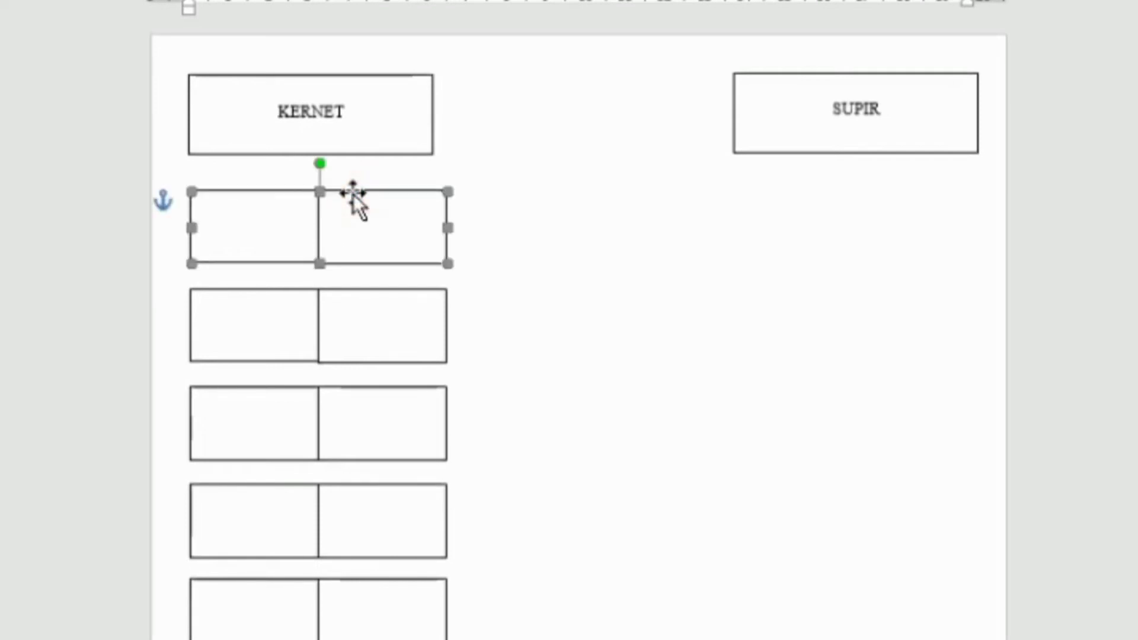
key("Up")
key("Up")
key("Up")
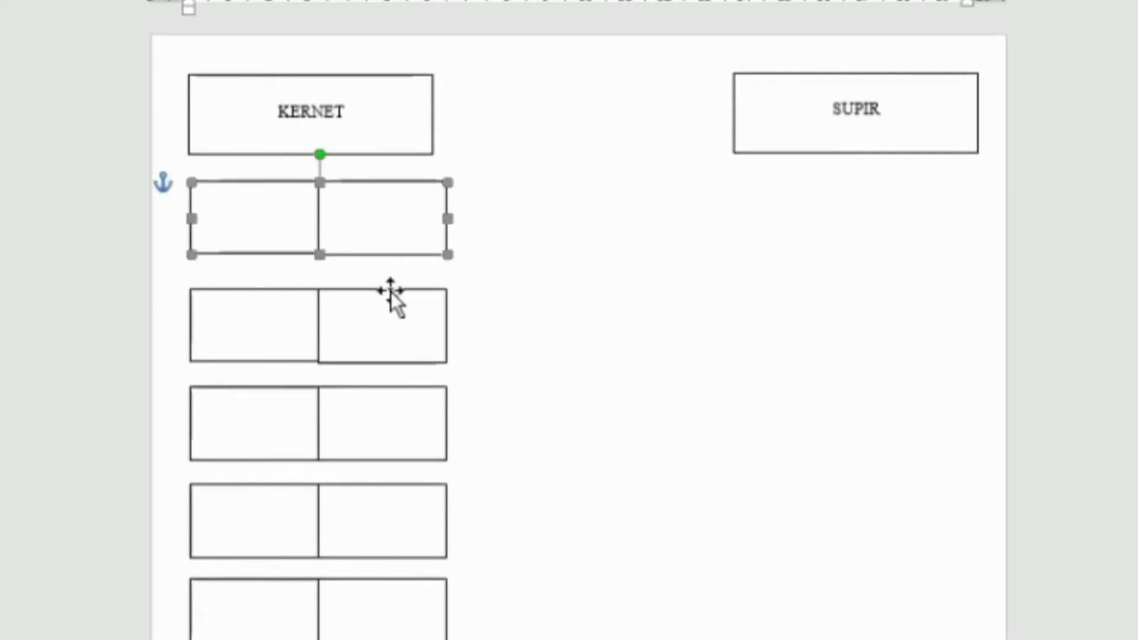
left_click(390, 292)
key("Up")
key("Up")
key("Up")
key("Up")
key("Up")
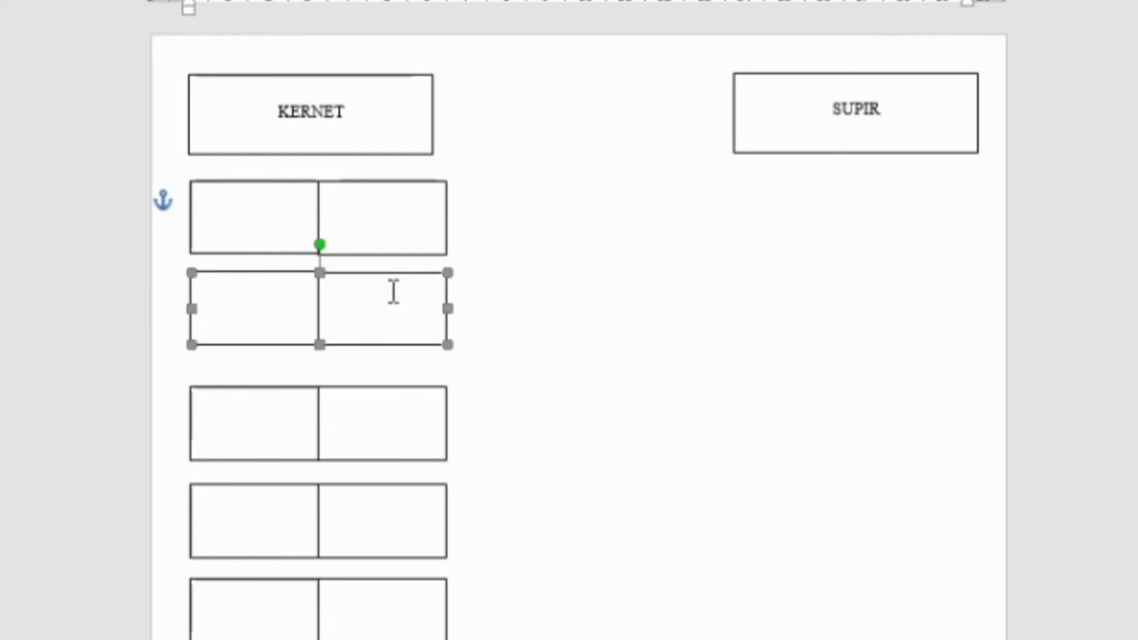
key("Up")
left_click_drag(406, 389, 402, 365)
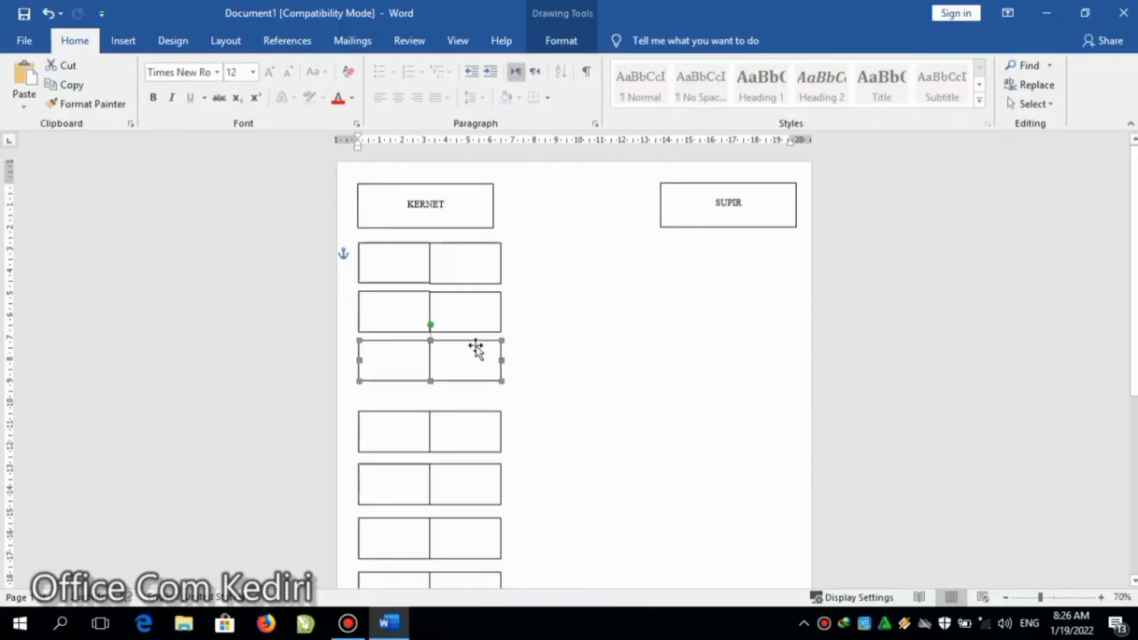
left_click_drag(464, 415, 462, 394)
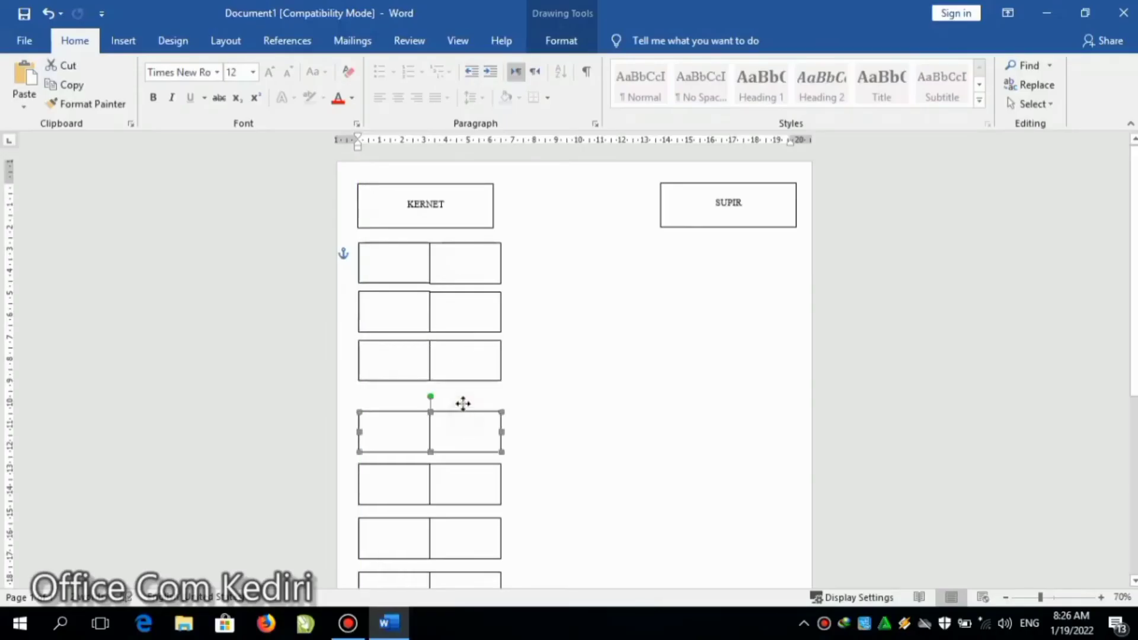
left_click(470, 461)
left_click_drag(470, 461, 470, 439)
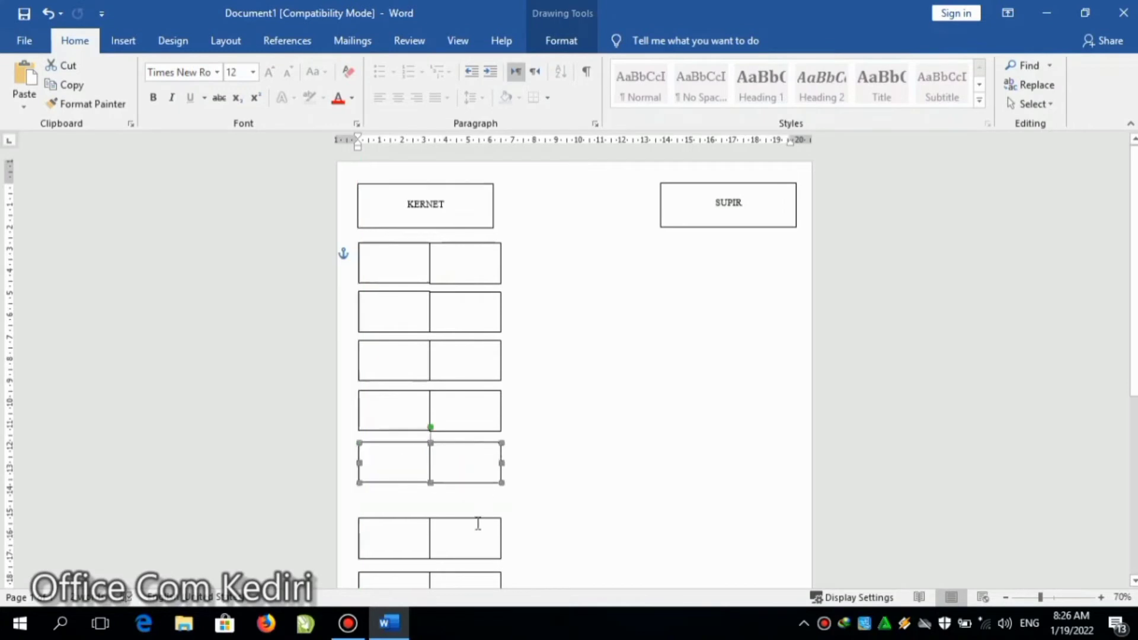
mouse_move(477, 524)
left_mouse_down()
mouse_move(473, 490)
mouse_move(474, 508)
left_mouse_up()
Step: Nudge the lower seat pairs up with the arrow keys to close the remaining gaps
scroll(472, 573, "down", 5)
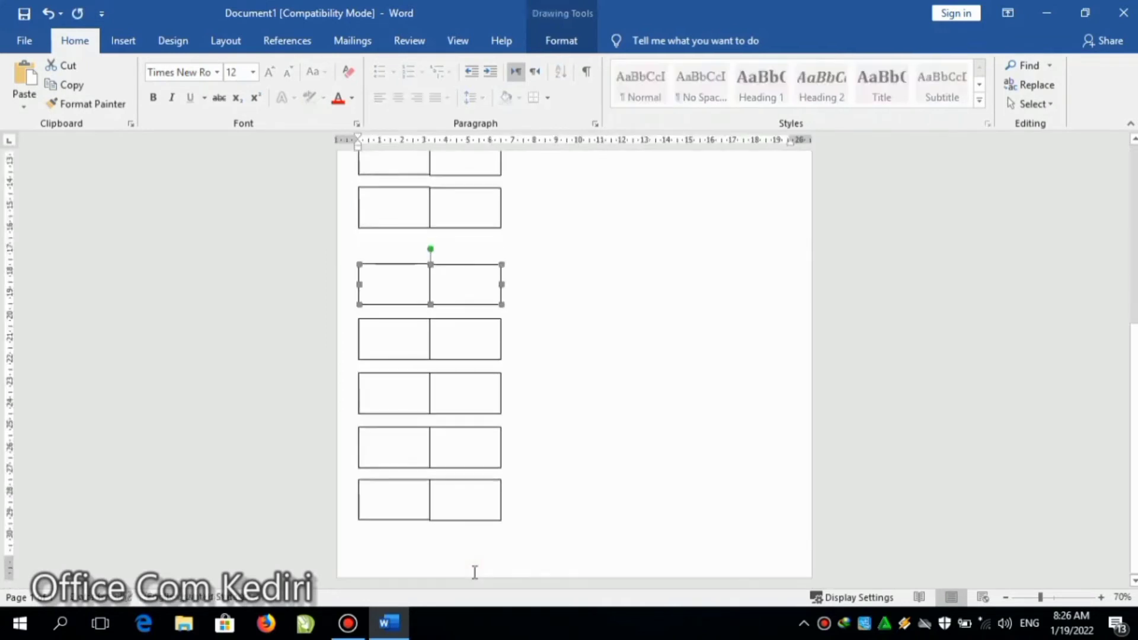
key("Up")
key("Up")
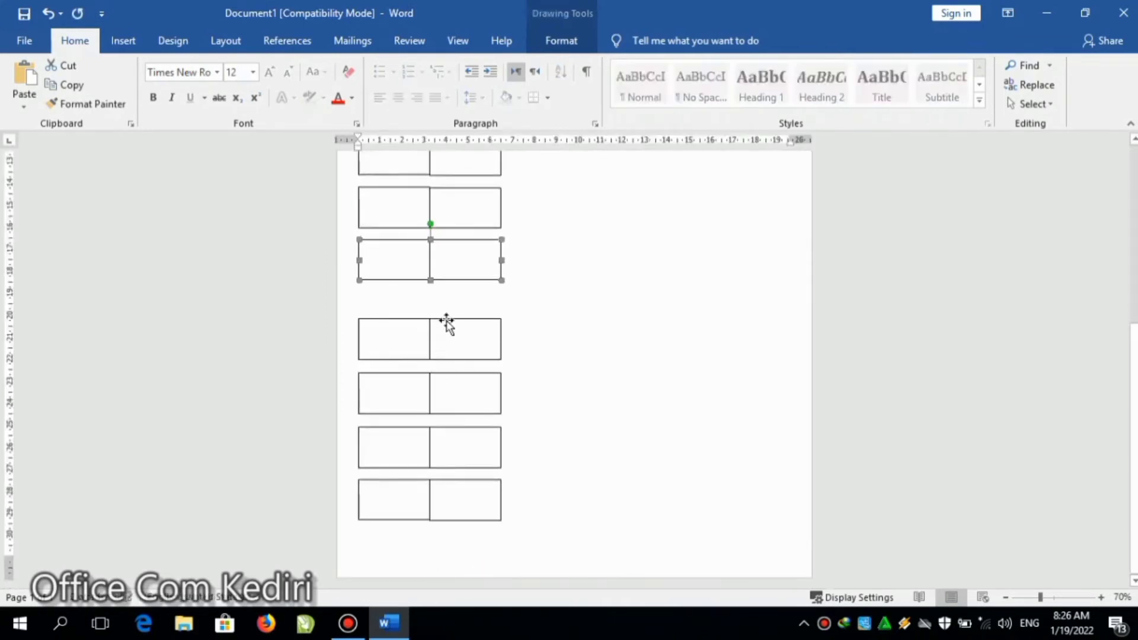
left_click(446, 323)
key("Up")
key("Up")
key("Up")
key("Up")
key("Up")
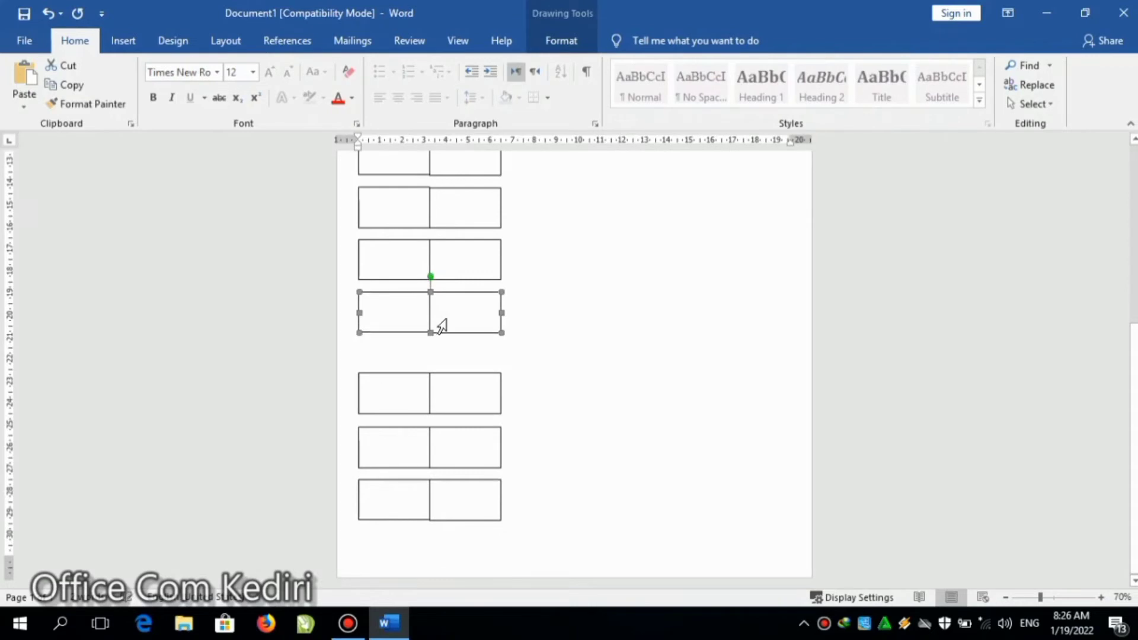
left_click(451, 377)
key("Up")
key("Up")
key("Up")
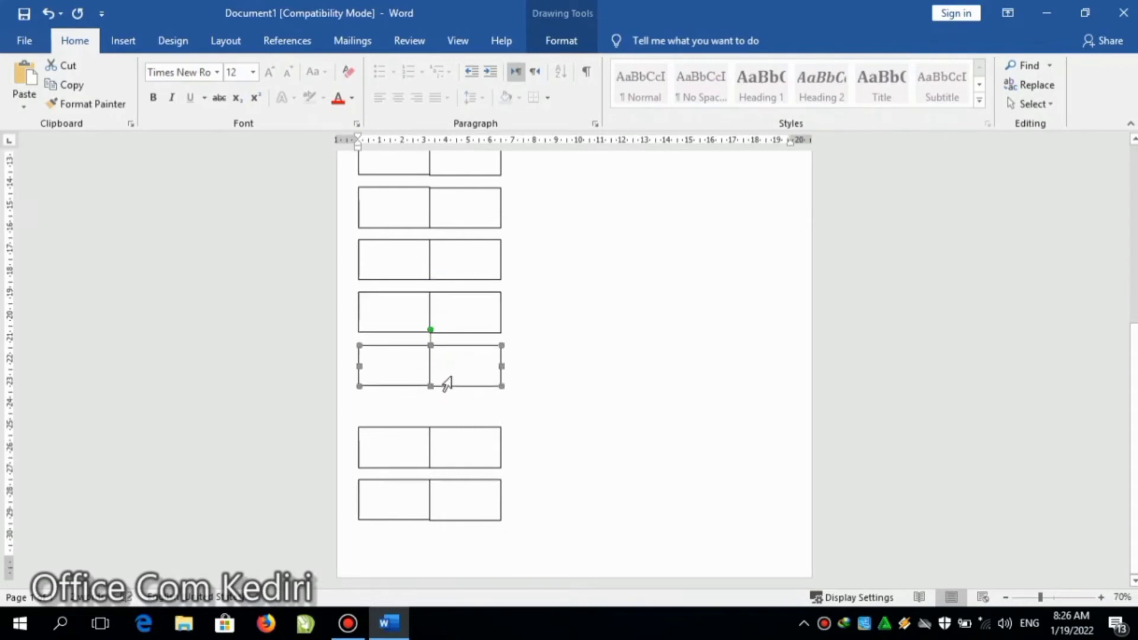
left_click(451, 426)
key("Up")
key("Up")
key("Up")
key("Up")
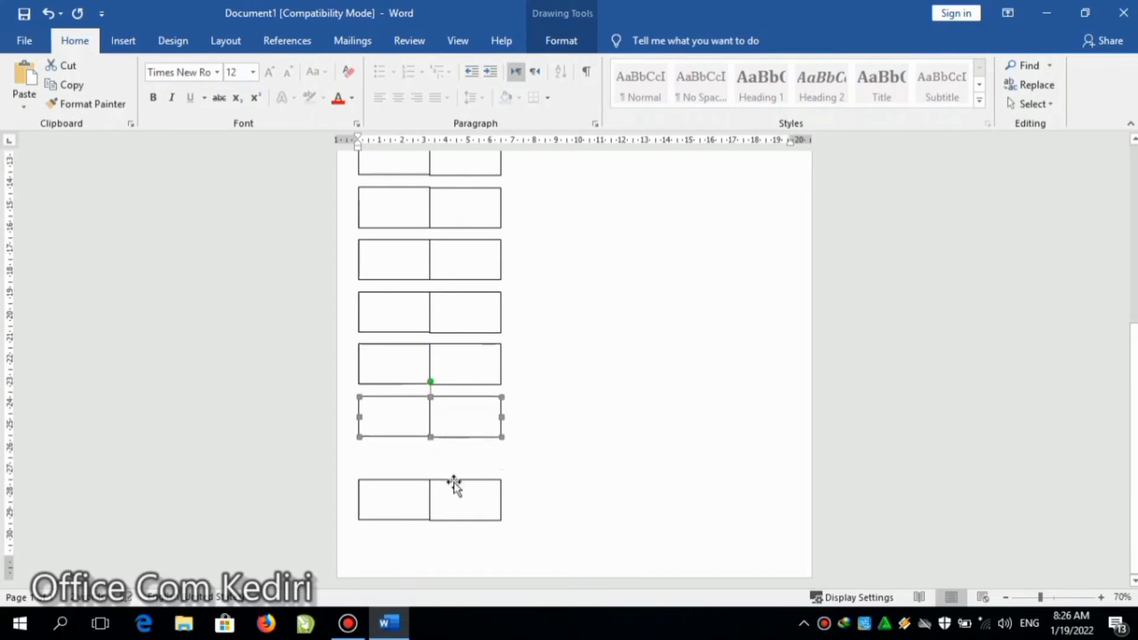
left_click(452, 483)
key("Up")
key("Up")
key("Up")
key("Up")
key("Up")
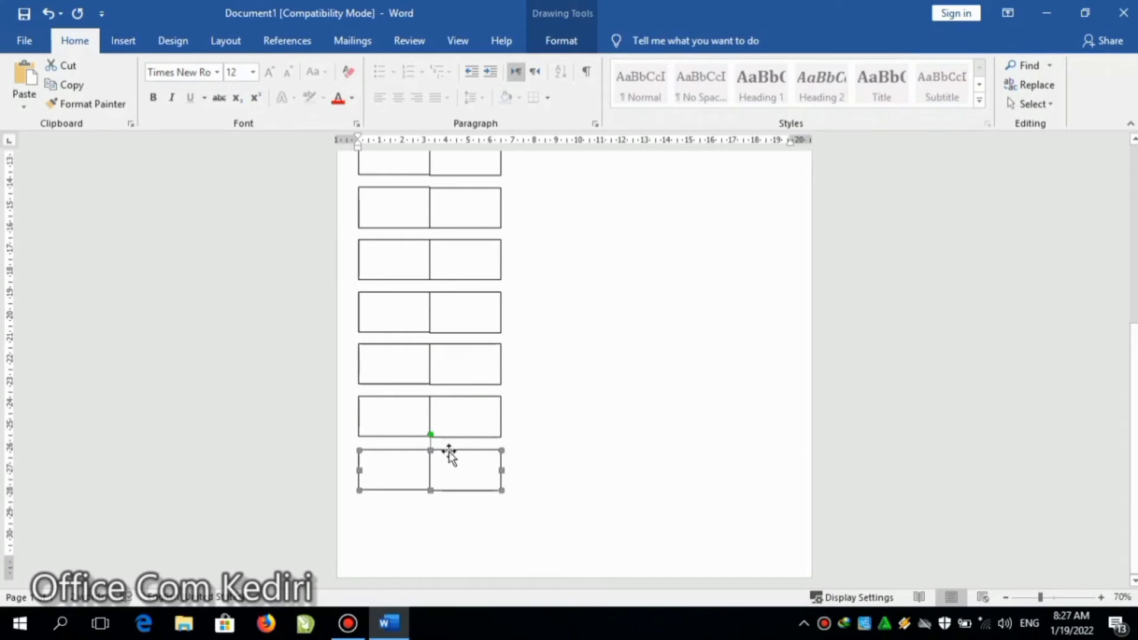
Step: Copy the bottom seat pair into a six-seat back row across the page bottom
left_click(484, 458)
mouse_move(477, 453)
left_mouse_down()
mouse_move(474, 508)
mouse_move(786, 505)
left_mouse_up()
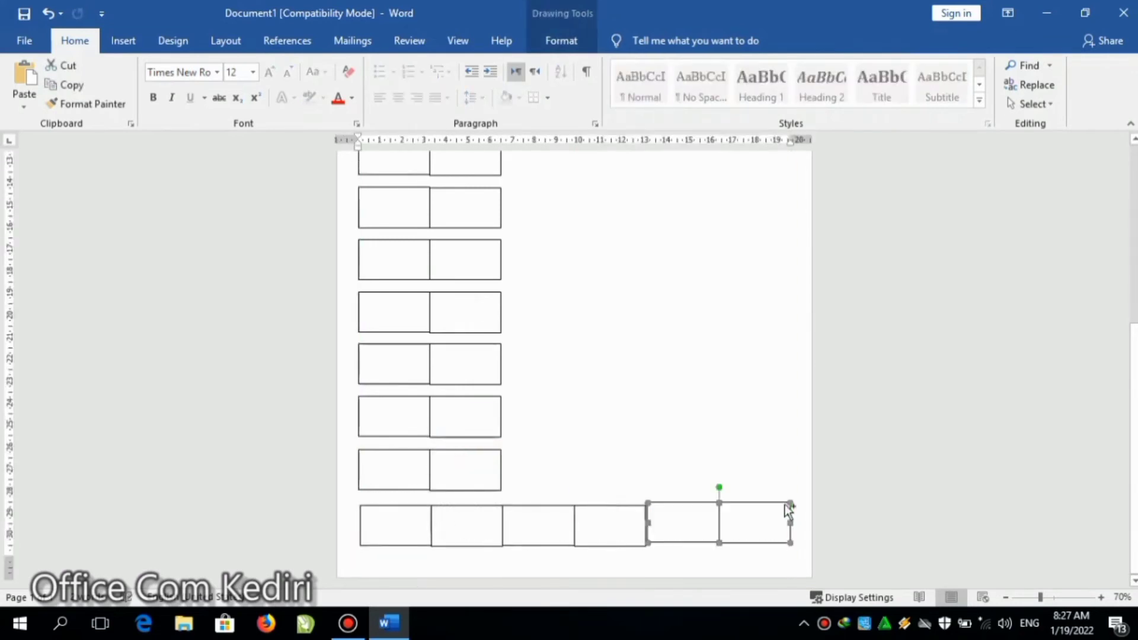
left_click(770, 480)
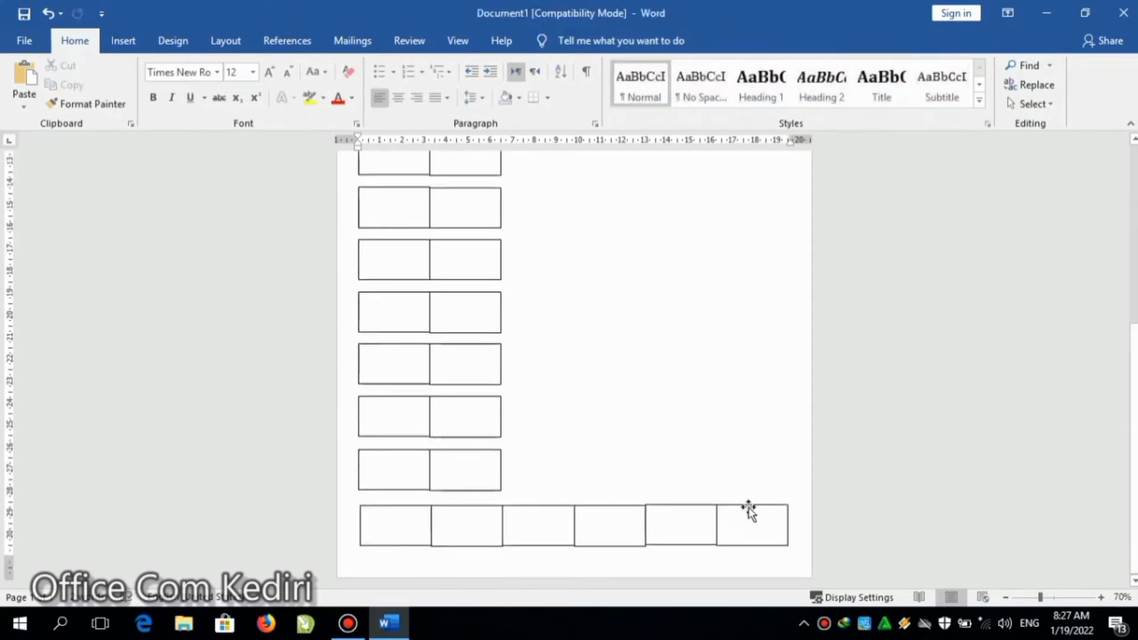
Step: Select the seat pairs of the column, starting from the bottom pair
left_click(748, 506)
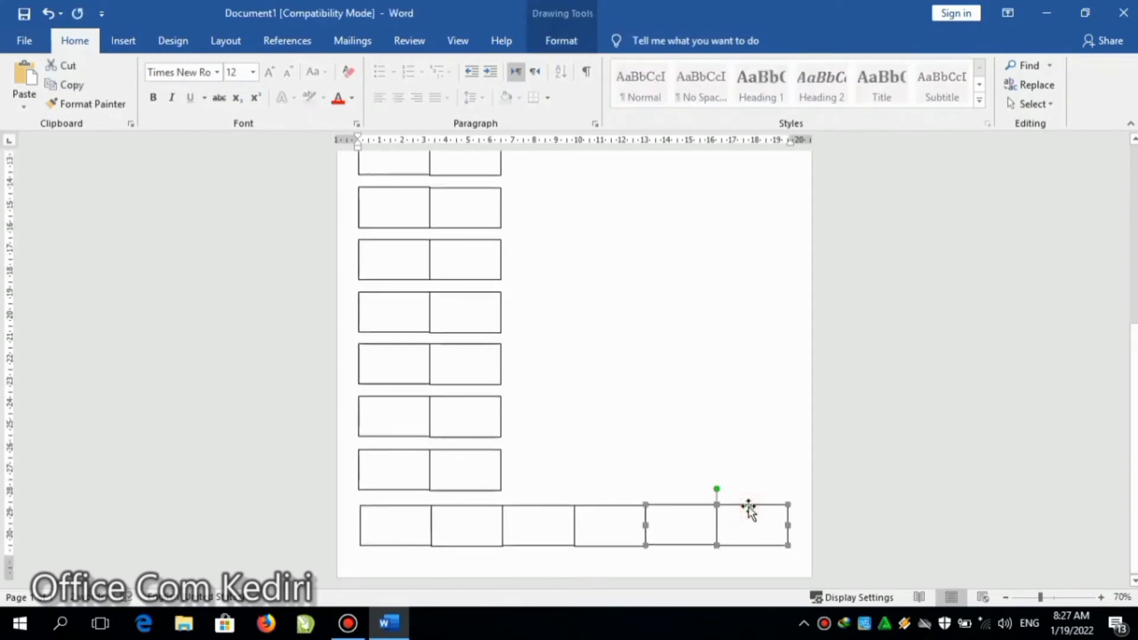
left_click(586, 526)
left_click(492, 455)
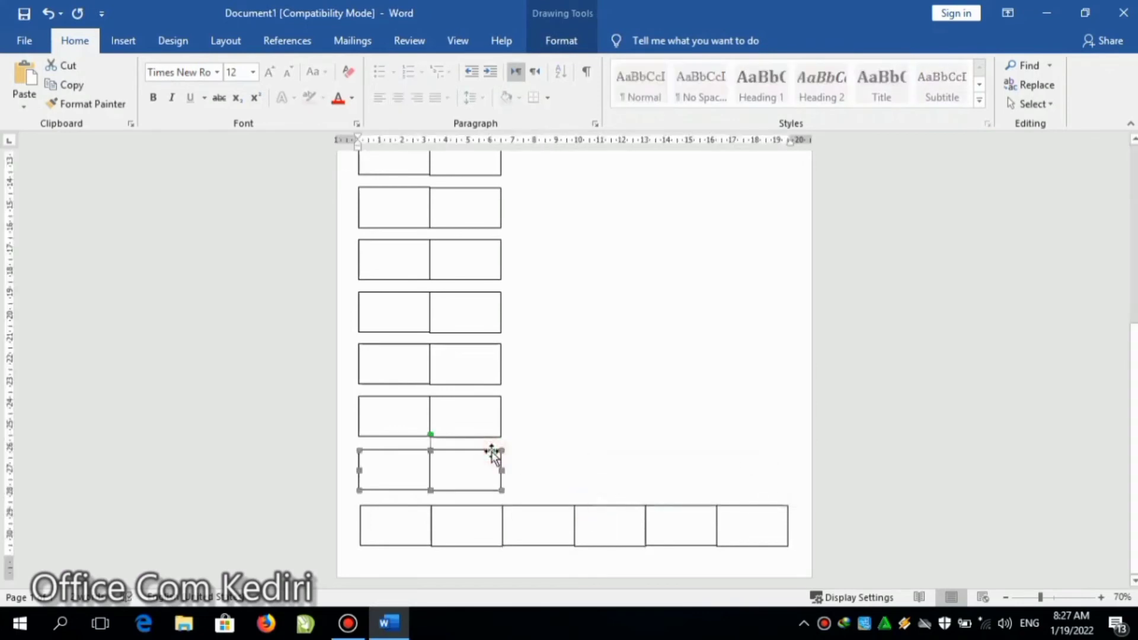
left_click(496, 384, "shift")
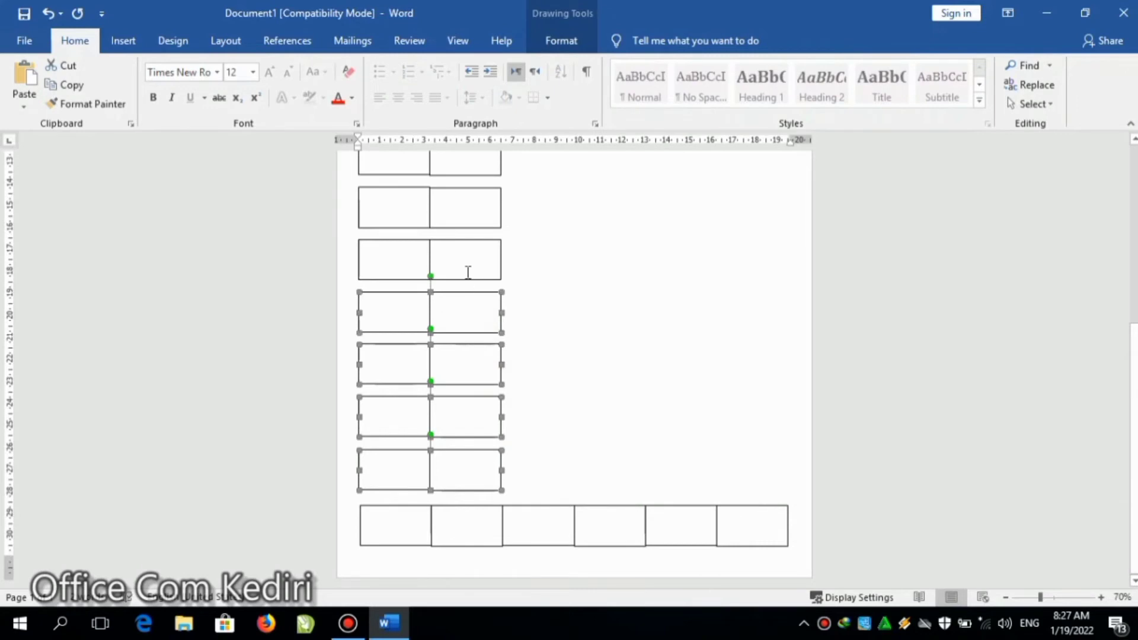
Step: Add the remaining left-column seat pairs, up to the top pair, to the selection
left_click(452, 175, "shift")
scroll(760, 206, "up", 3)
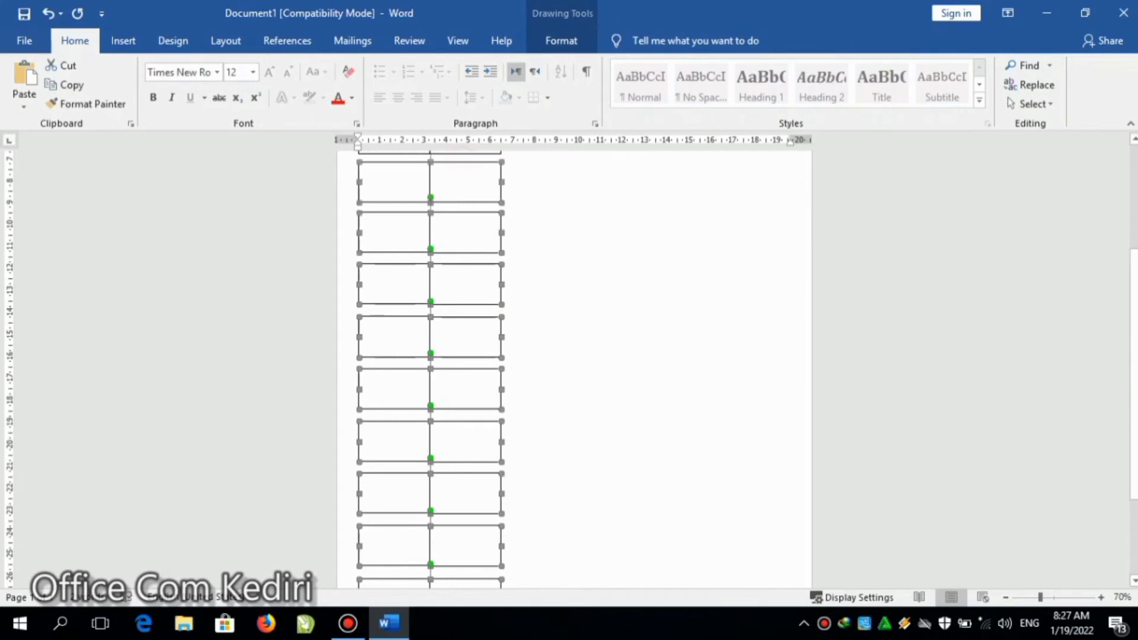
scroll(490, 284, "up", 3)
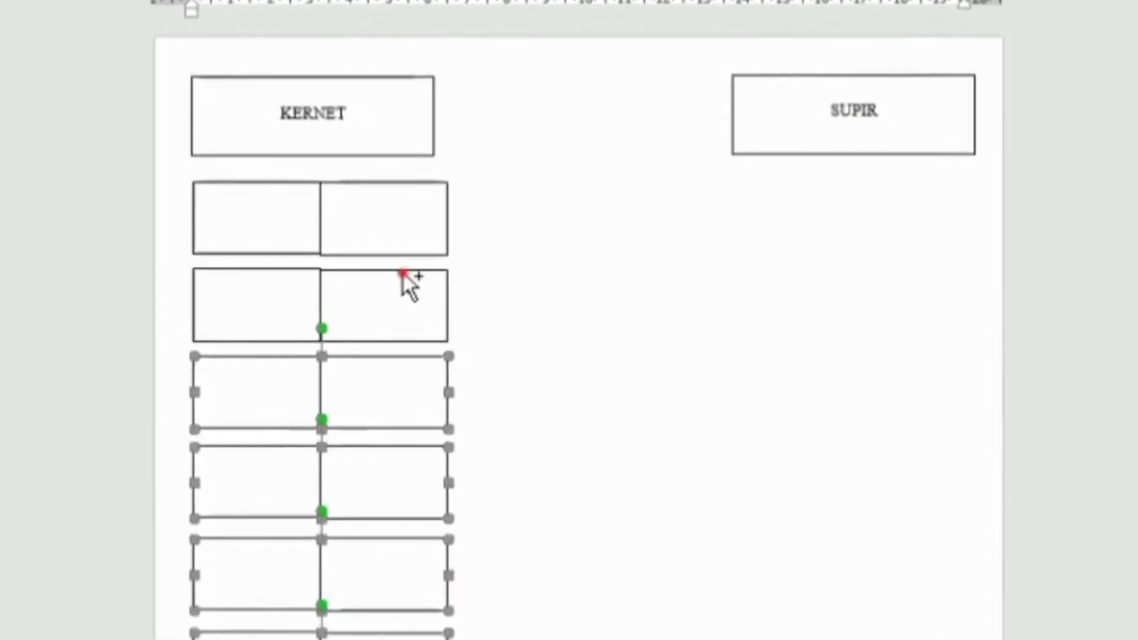
left_click(401, 275, "shift")
left_click(356, 190, "shift")
Step: Group the selected seat pairs and place a copy of the group under SUPIR
right_click(355, 182)
mouse_move(443, 355)
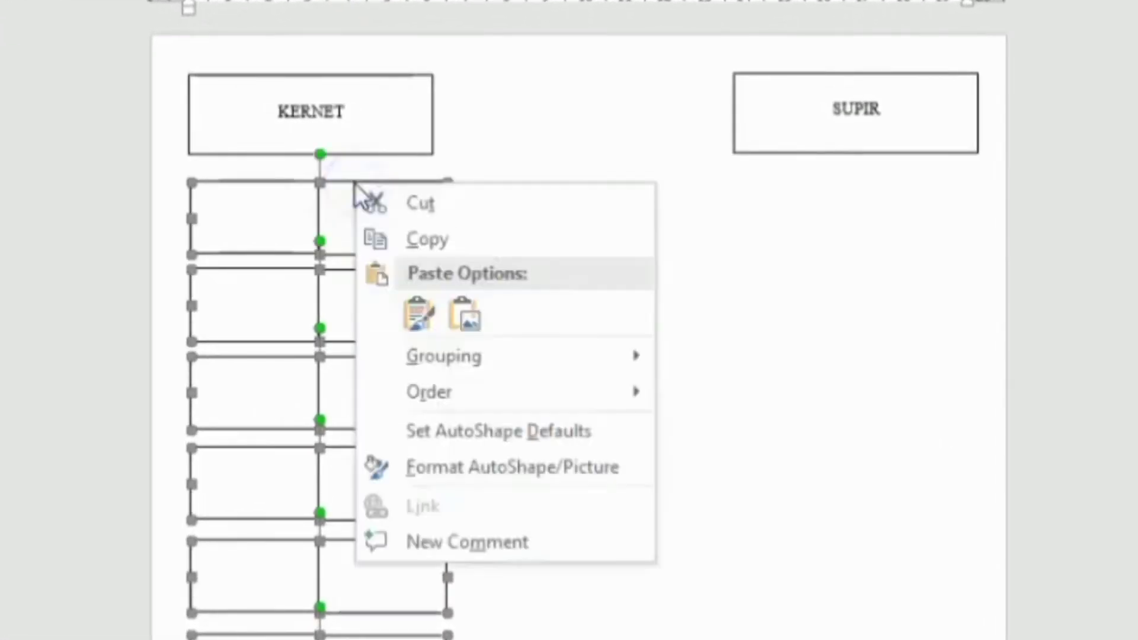
left_click(691, 351)
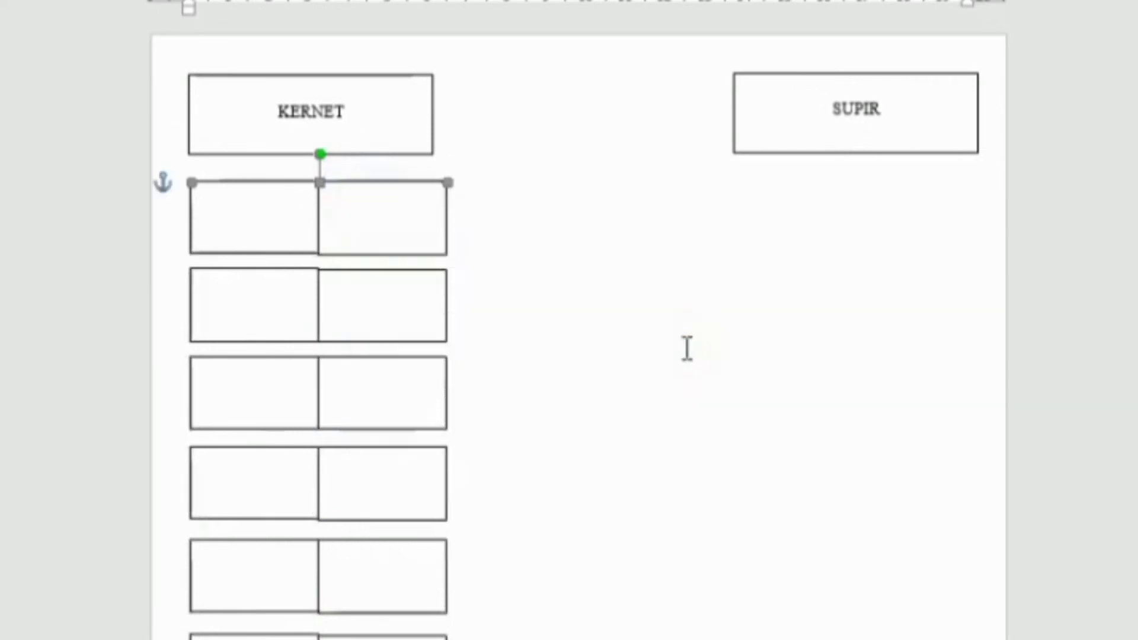
mouse_move(412, 185)
left_mouse_down()
mouse_move(901, 215)
mouse_move(949, 180)
mouse_move(971, 189)
left_mouse_up()
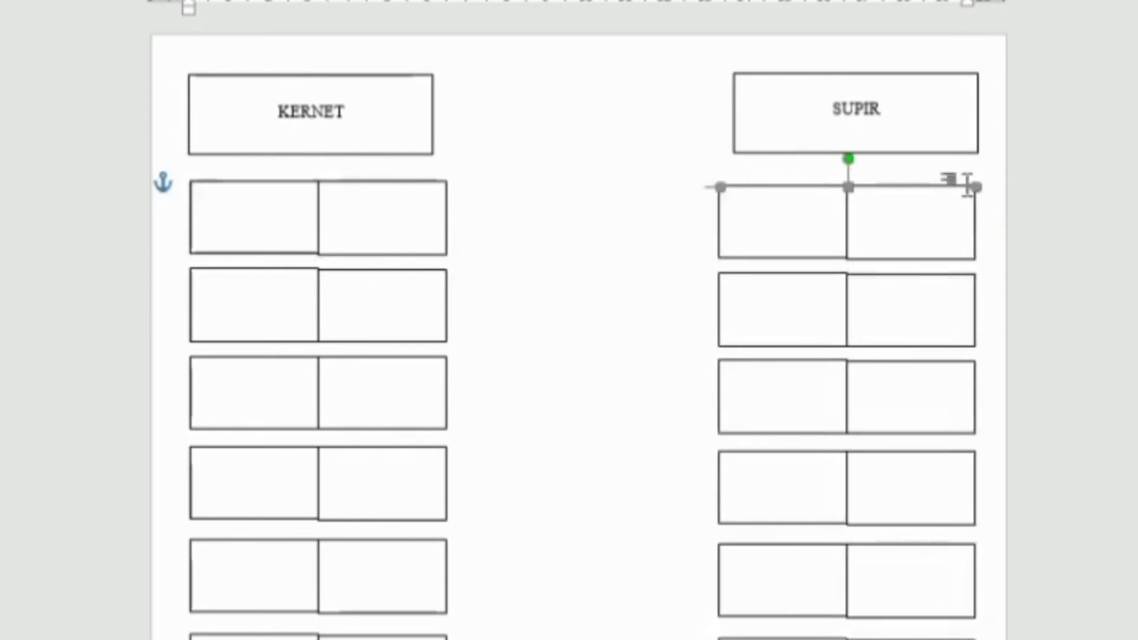
Step: Widen SUPIR leftward and KERNET rightward to the seat columns, then enter the first seat box
left_click(900, 76)
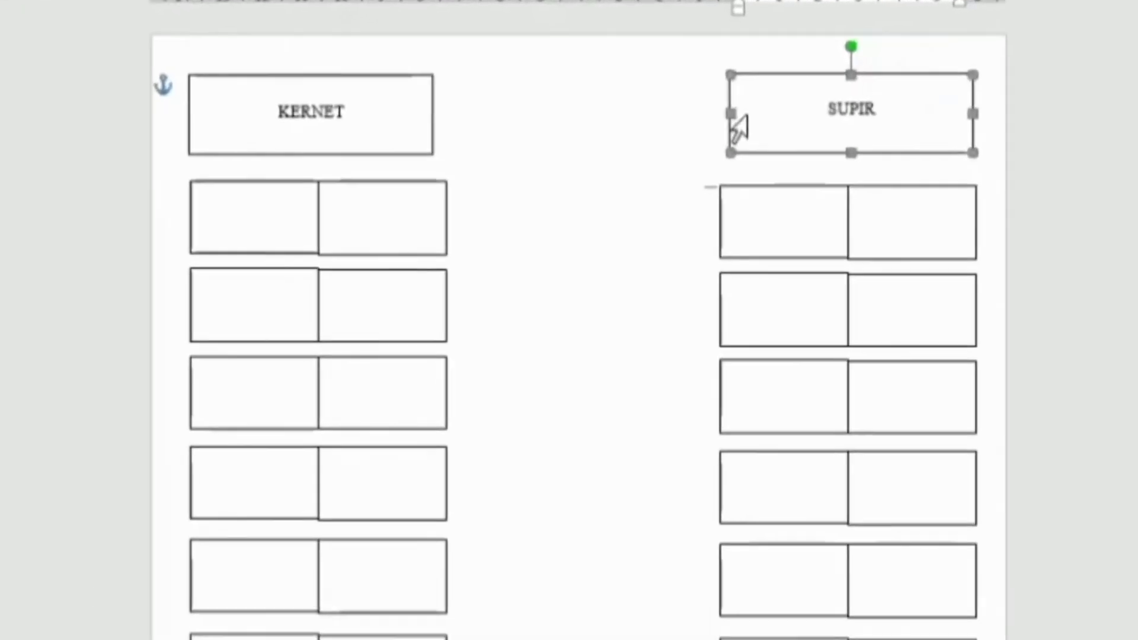
left_click_drag(729, 112, 717, 114)
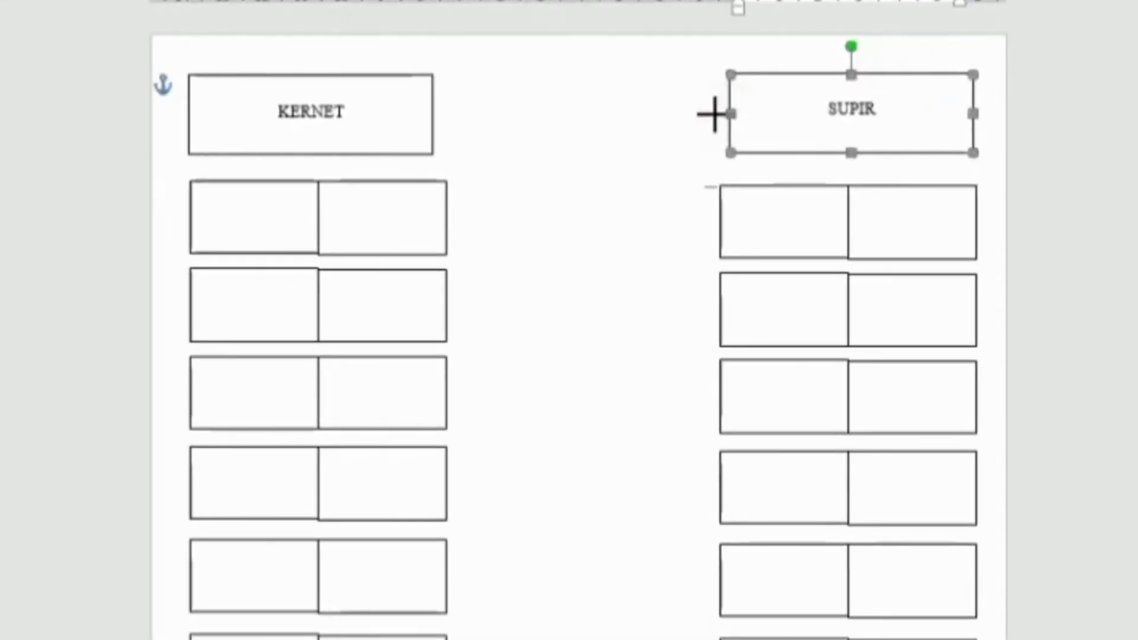
left_click(359, 80)
left_click_drag(432, 112, 454, 112)
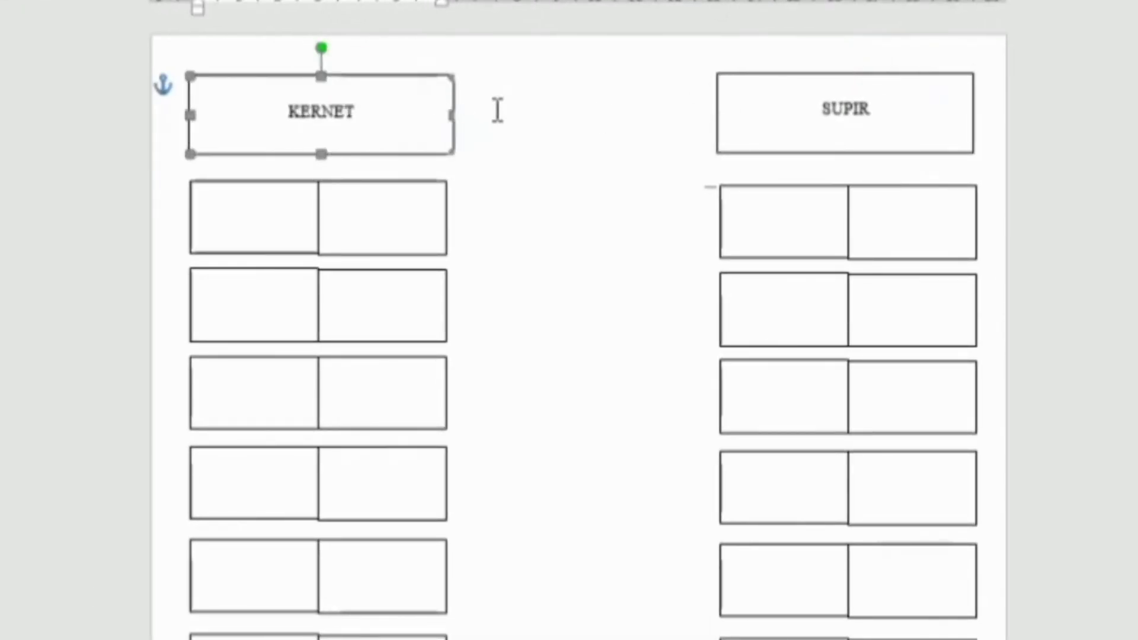
left_click(288, 215)
type("1")
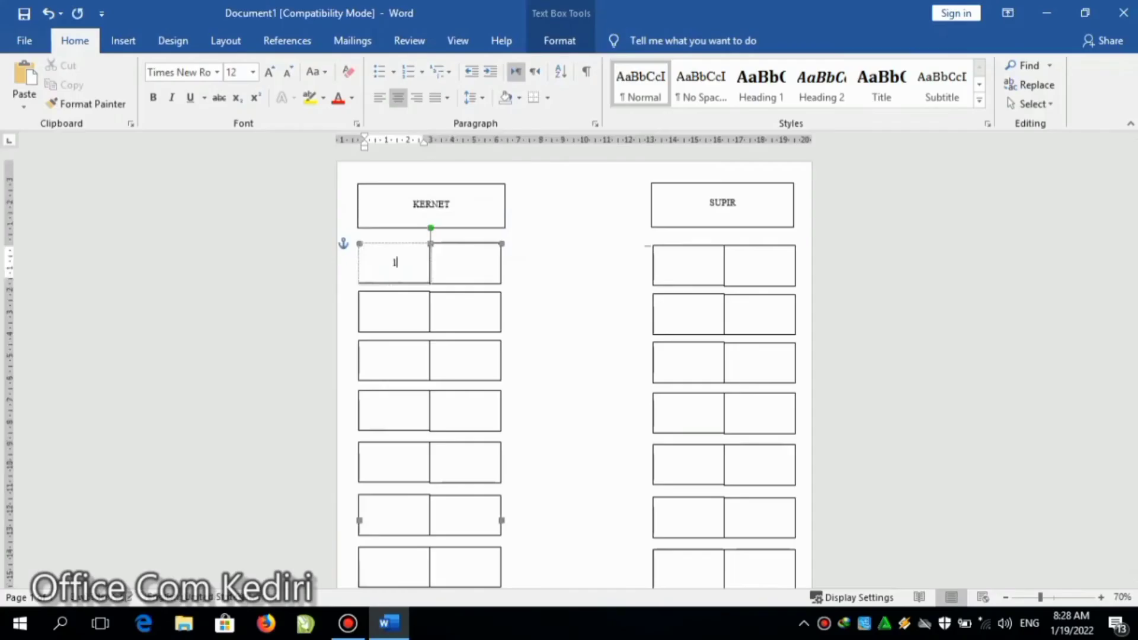
Step: Make seat number 1 bold and right-aligned, then copy it
double_click(393, 262)
right_click(398, 263)
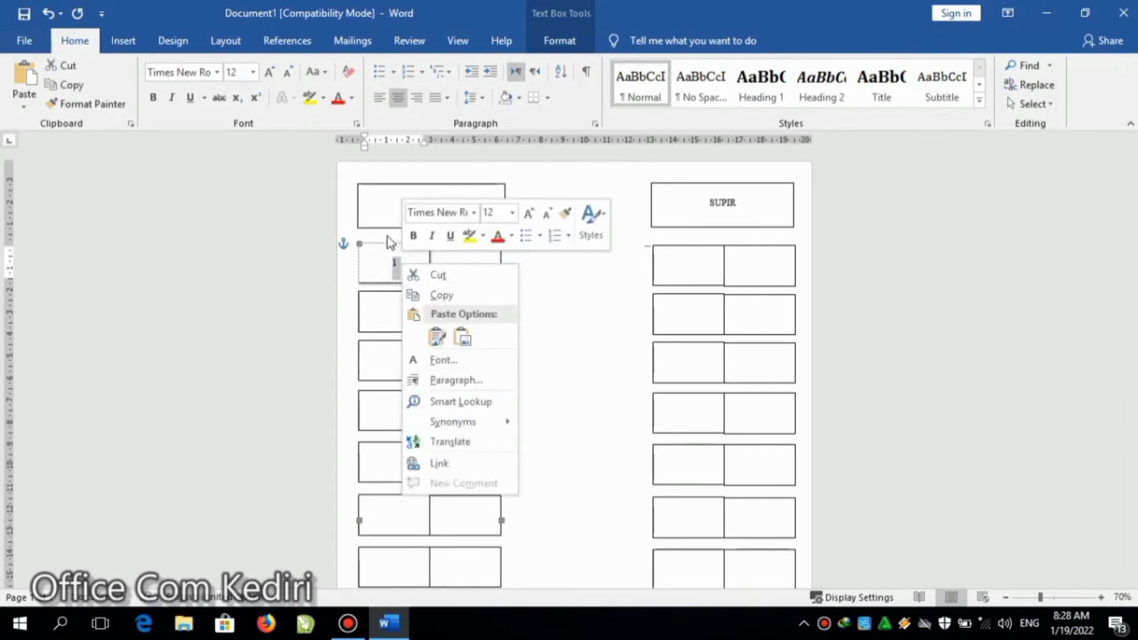
left_click(383, 269)
double_click(384, 270)
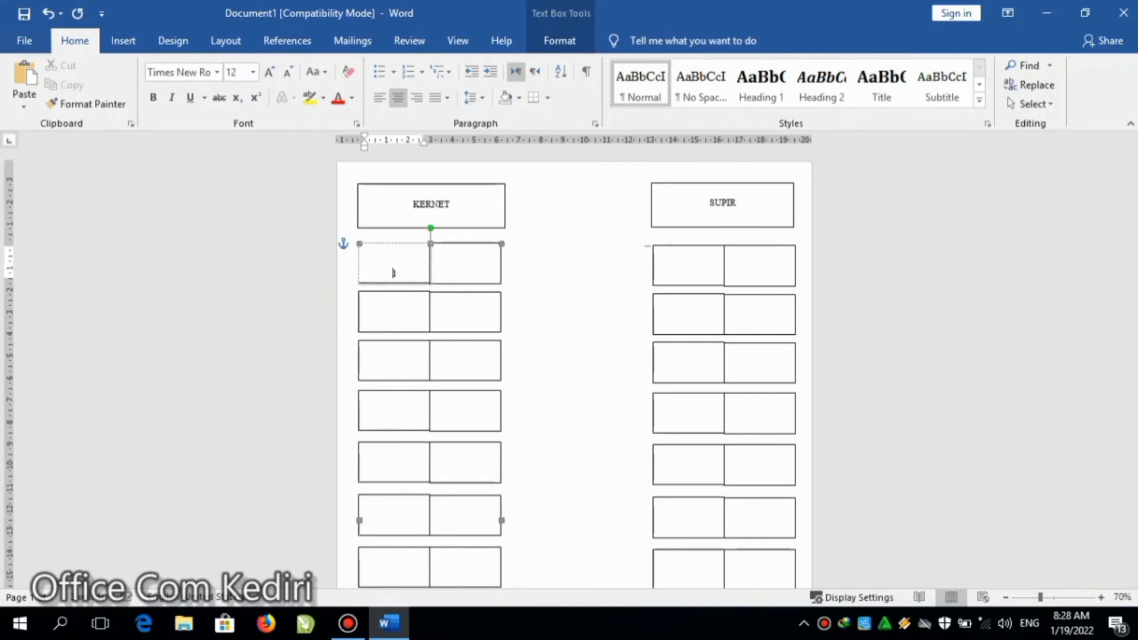
key("ctrl+r")
key("shift+Left")
key("ctrl+b")
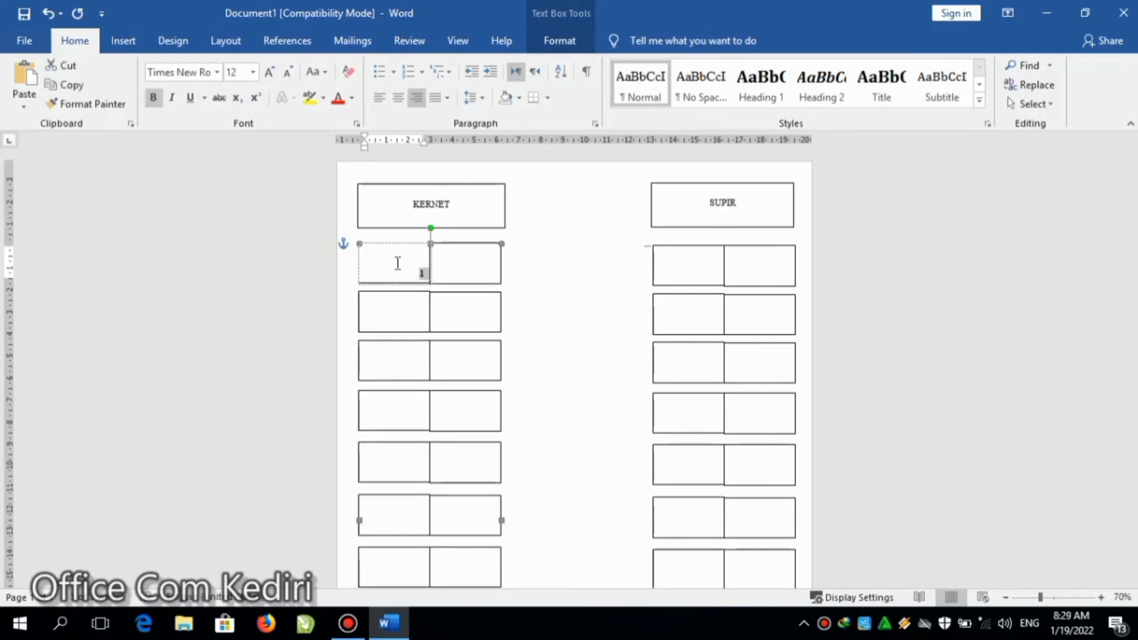
key("ctrl+c")
Step: Paste the bold number into the next boxes and renumber them 2, 3 and 4
left_click(465, 255)
key("ctrl+v")
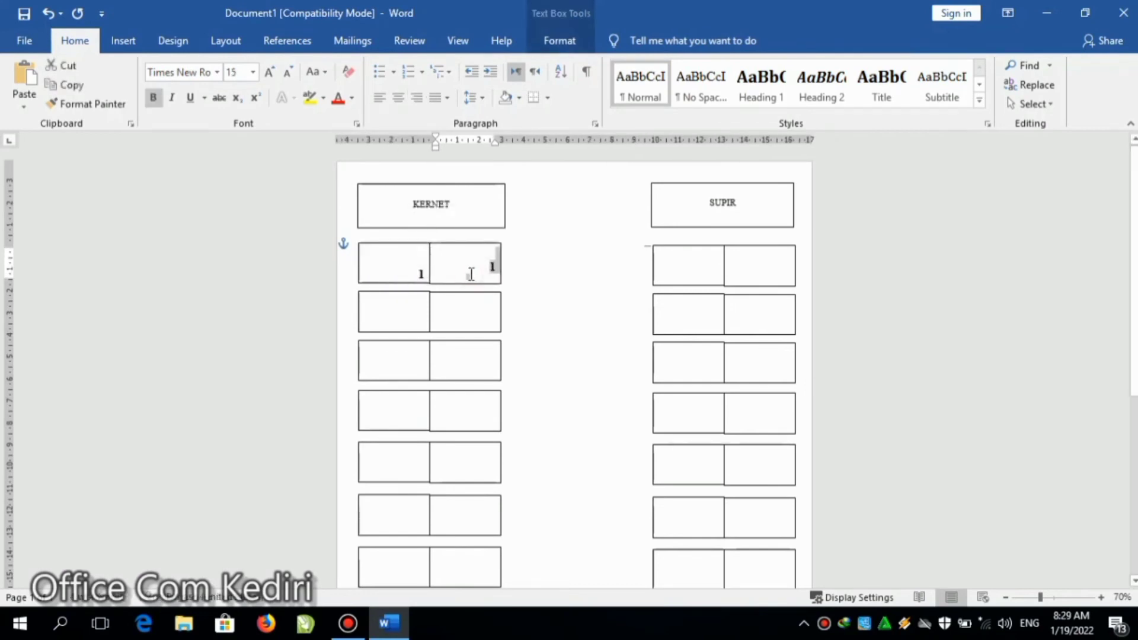
double_click(492, 267)
type("2")
left_click(697, 268)
key("ctrl+v")
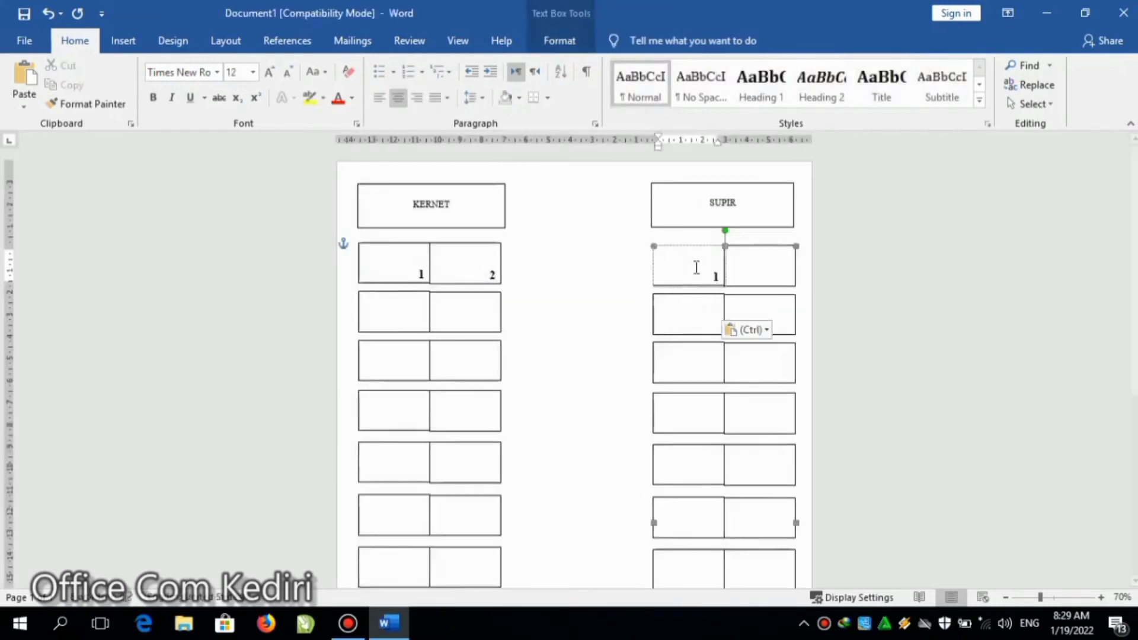
left_click(759, 267)
key("ctrl+v")
double_click(716, 276)
type("3")
double_click(742, 284)
type("4")
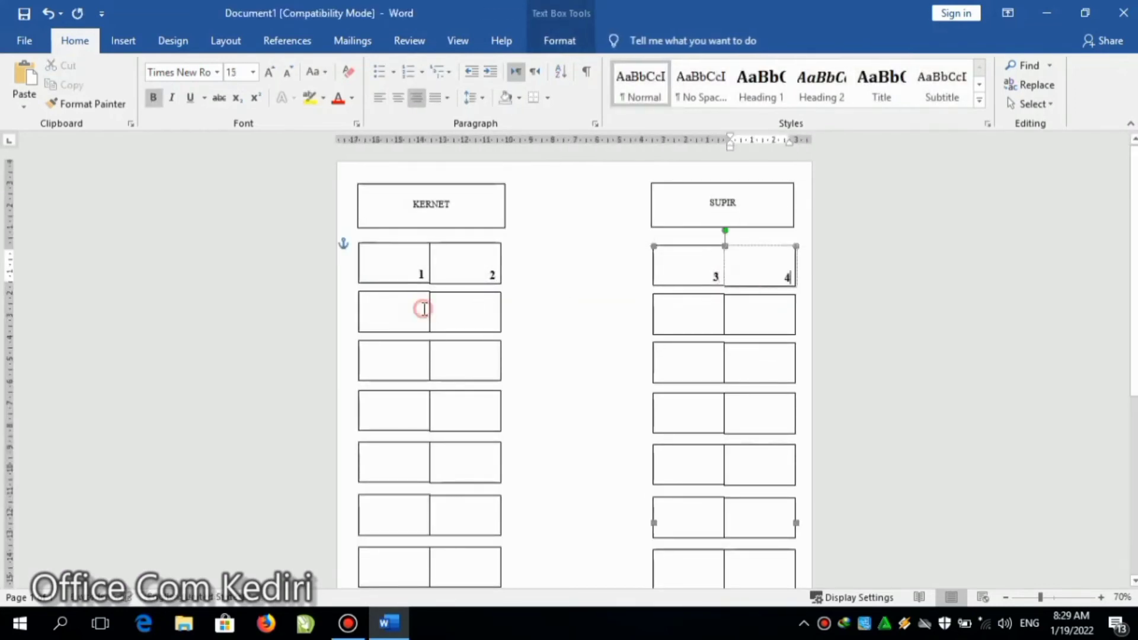
Step: Undo a misplaced paste and paste the bold number into the second-row left seat box
left_click(425, 309, "shift")
left_click(424, 309)
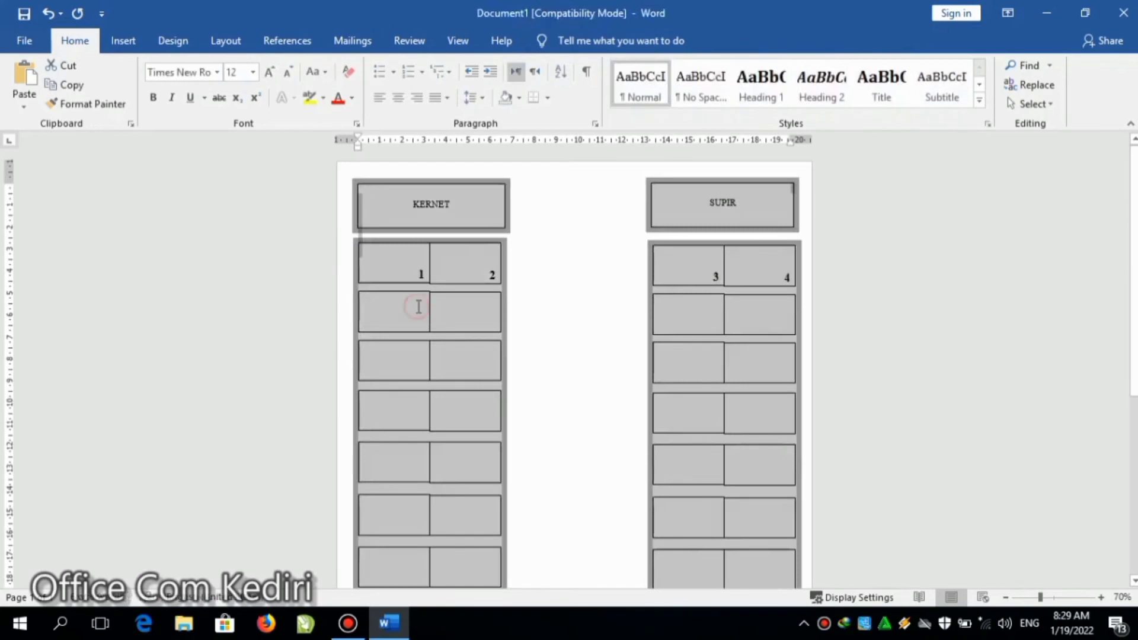
key("ctrl+v")
key("ctrl+z")
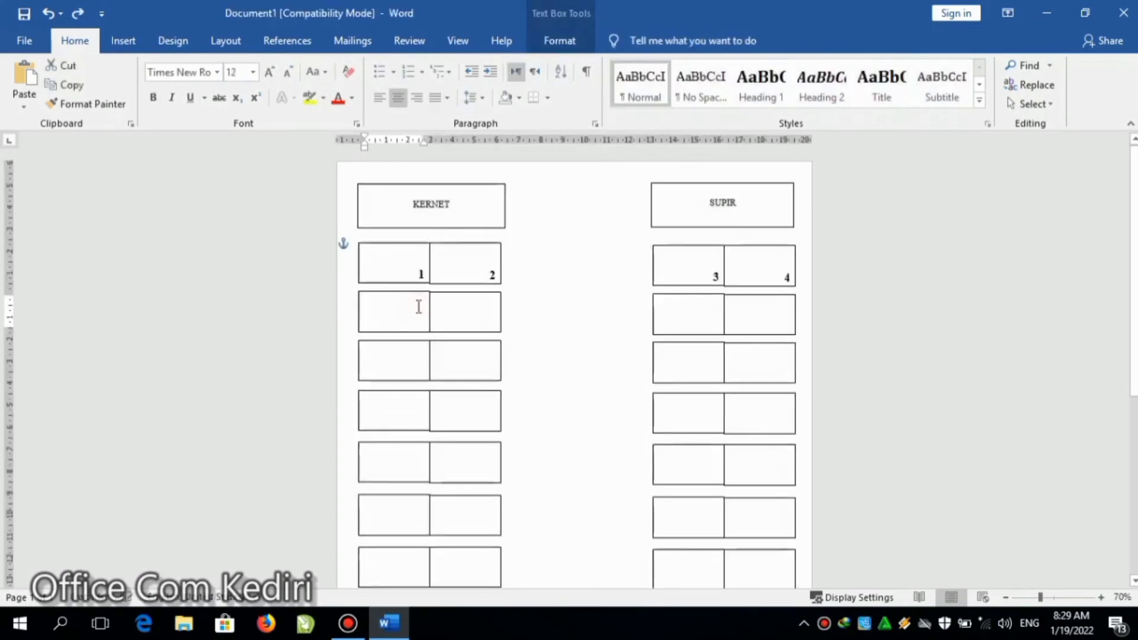
key("ctrl+y")
key("ctrl+z")
left_click(374, 311)
key("ctrl+v")
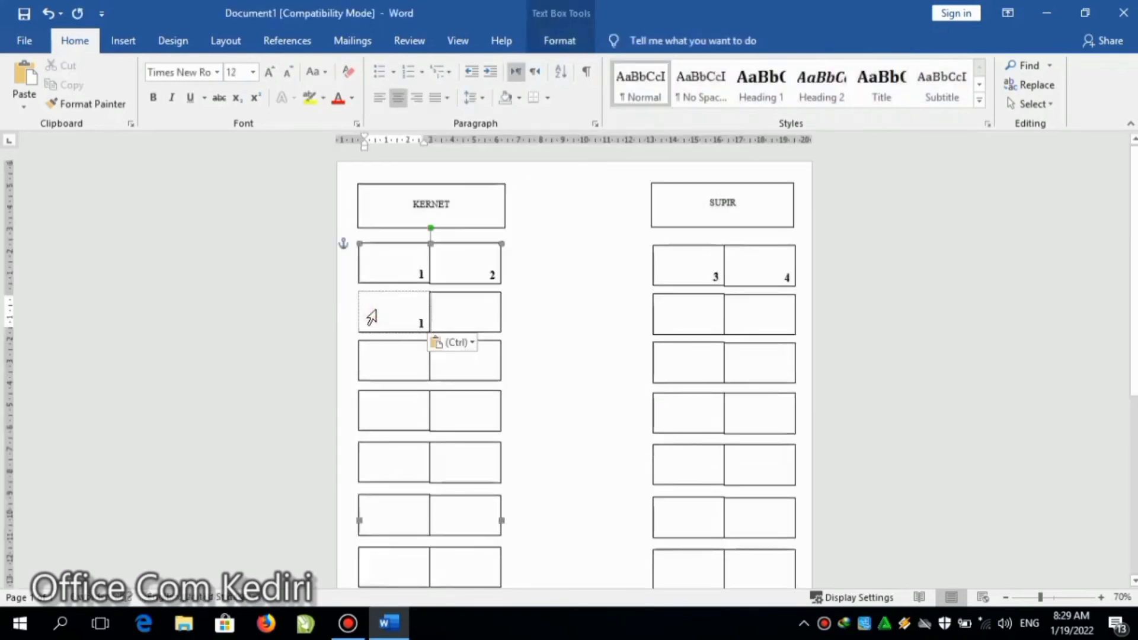
Step: Number the second-row KERNET seats 5 and 6
left_click(438, 309)
key("ctrl+v")
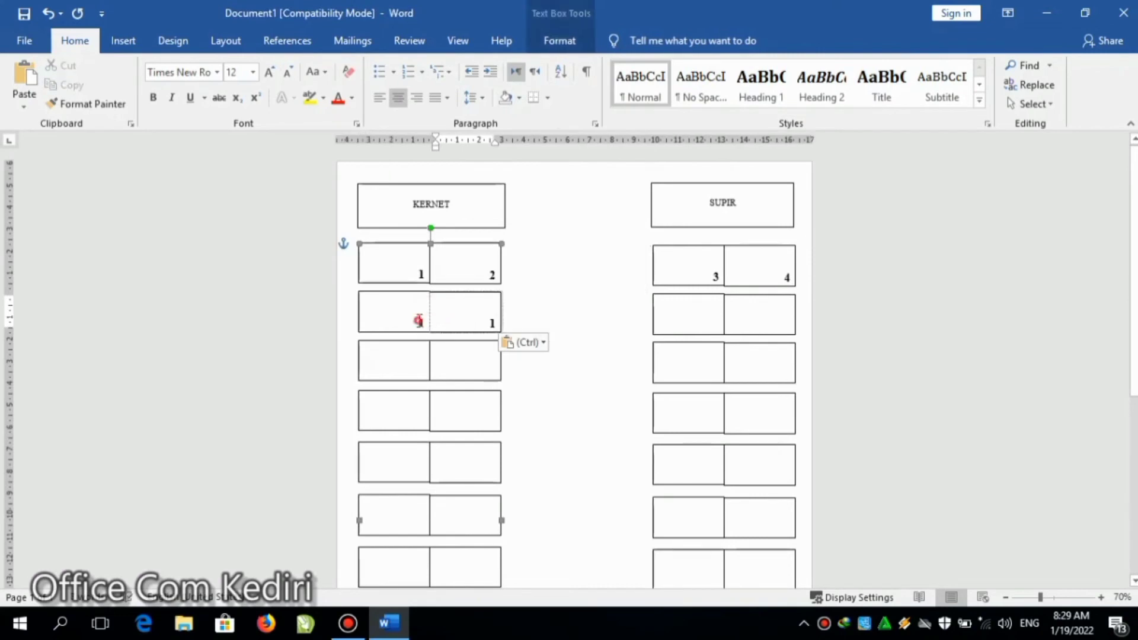
type("5")
double_click(424, 323)
left_click(485, 324)
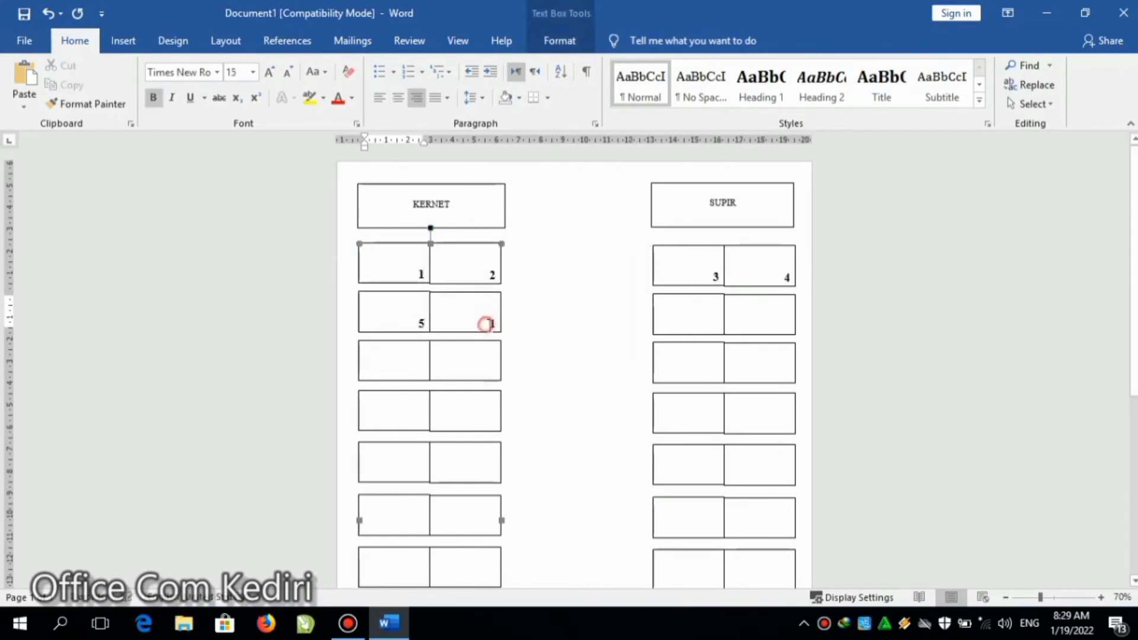
double_click(491, 324)
type("6")
Step: Number the second-row SUPIR seats 7 and 8, undoing a stray paste
left_click(654, 325)
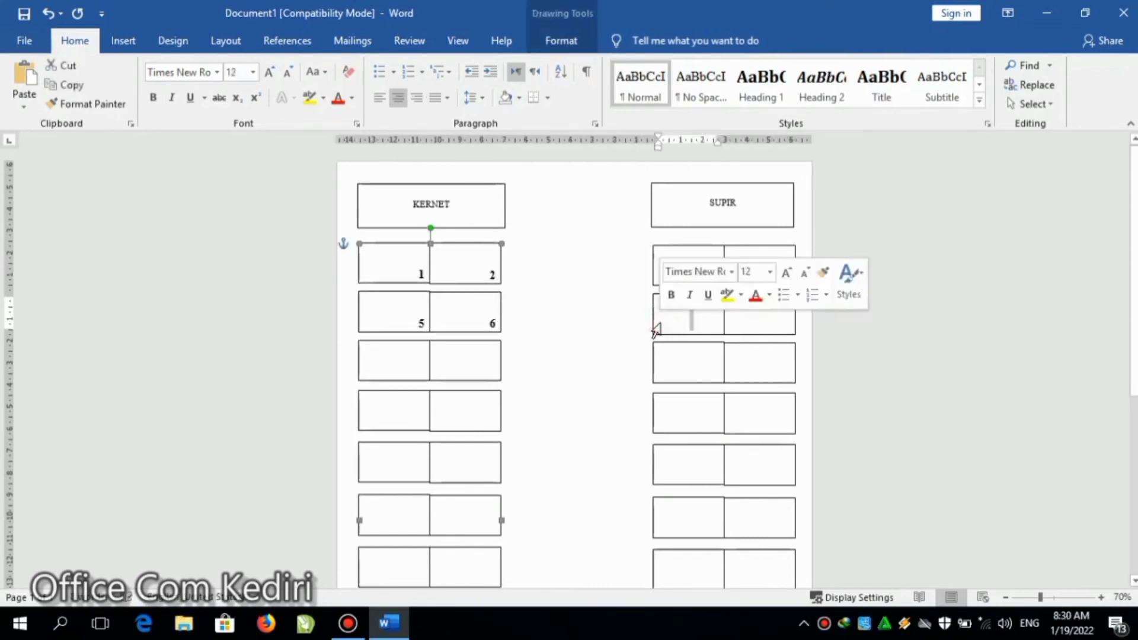
key("ctrl+v")
type("7")
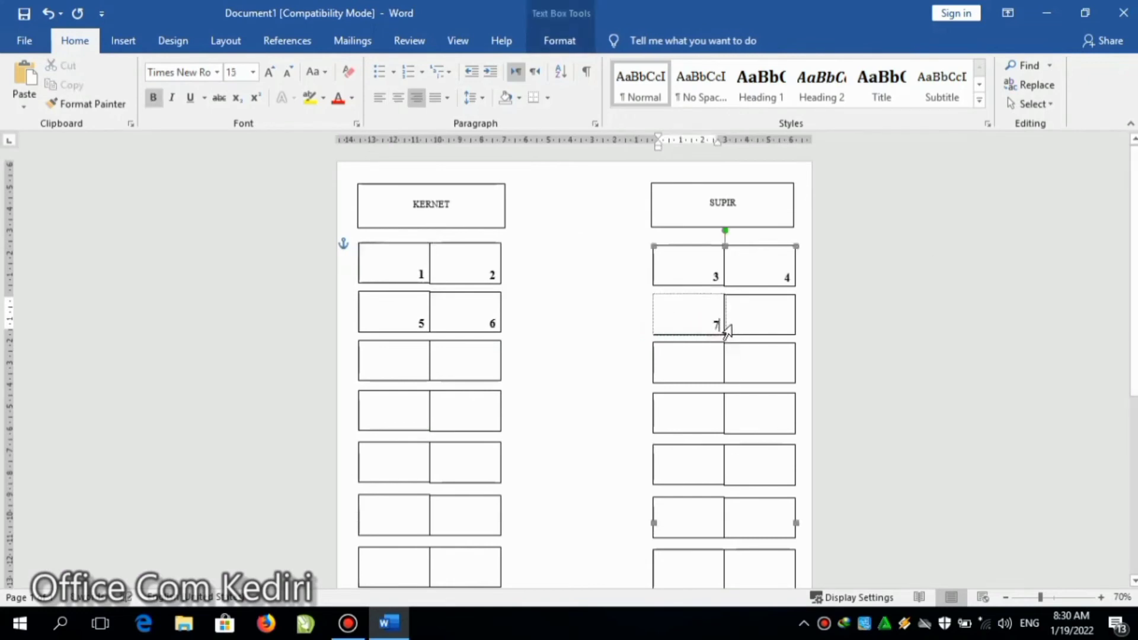
key("ctrl+v")
key("ctrl+z")
left_click(728, 326)
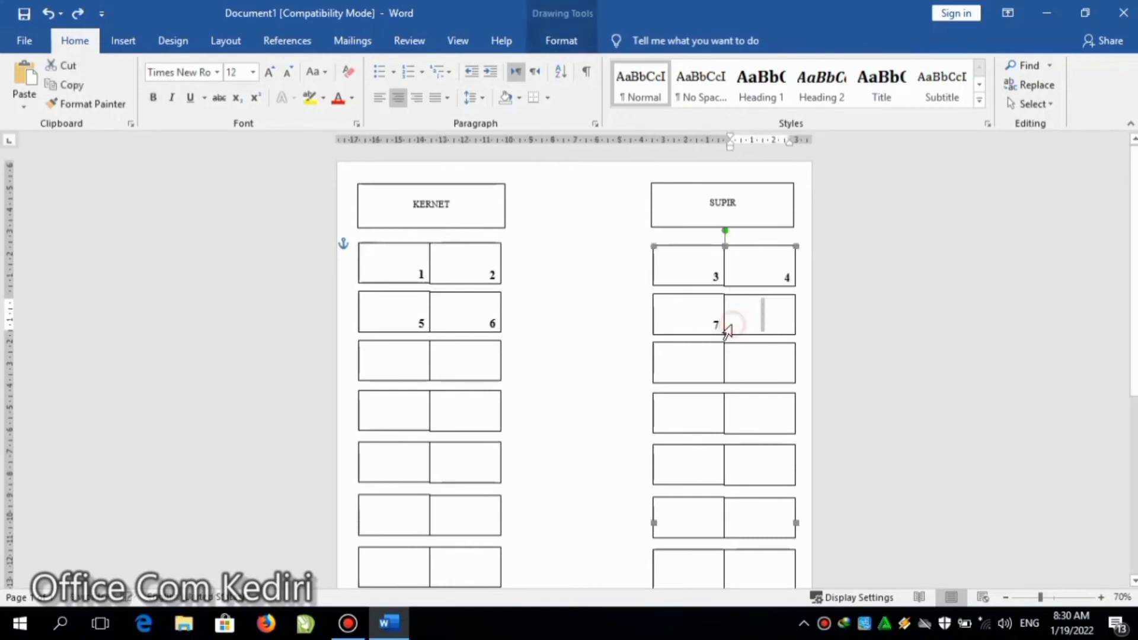
key("ctrl+v")
double_click(786, 326)
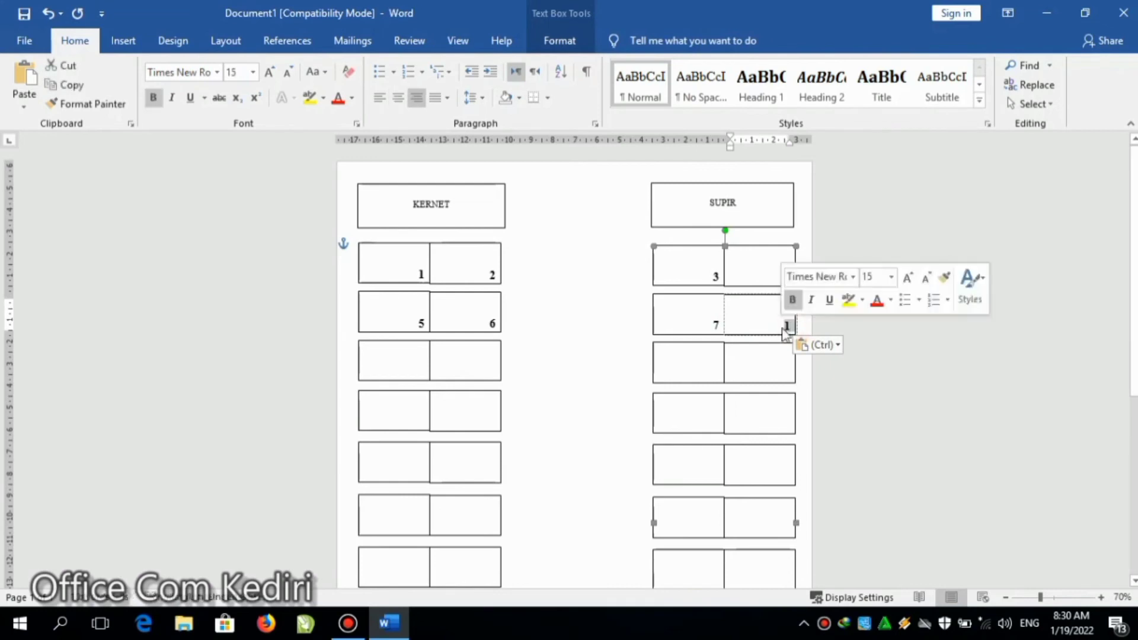
type("8")
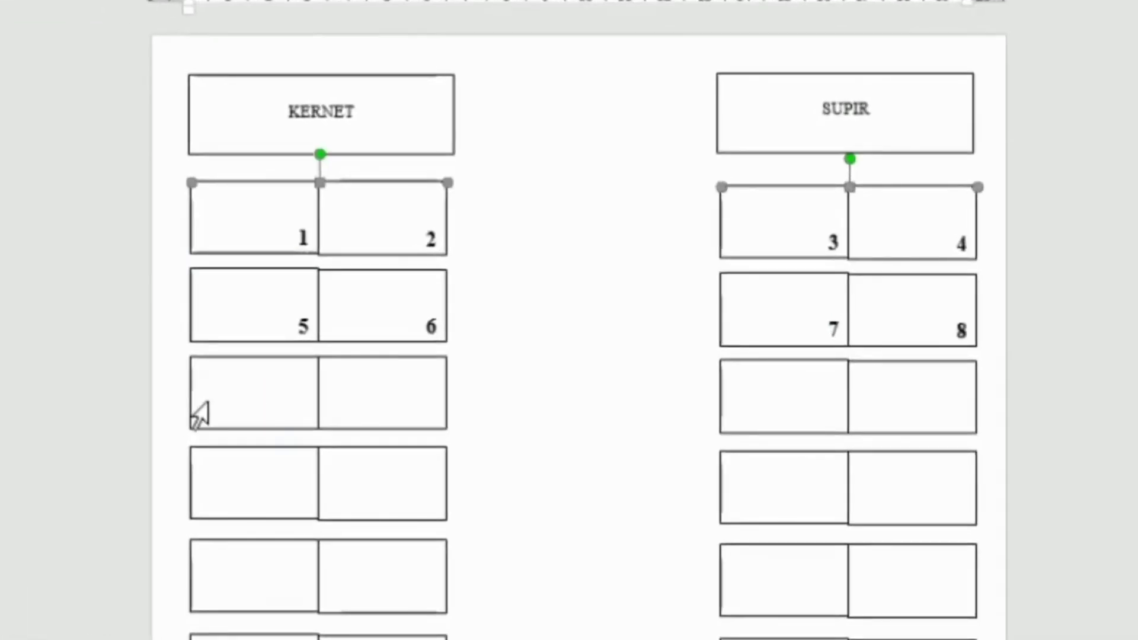
Step: Number the next KERNET seat pair 9 and 10
left_click(199, 415)
key("ctrl+v")
double_click(200, 415)
type("9")
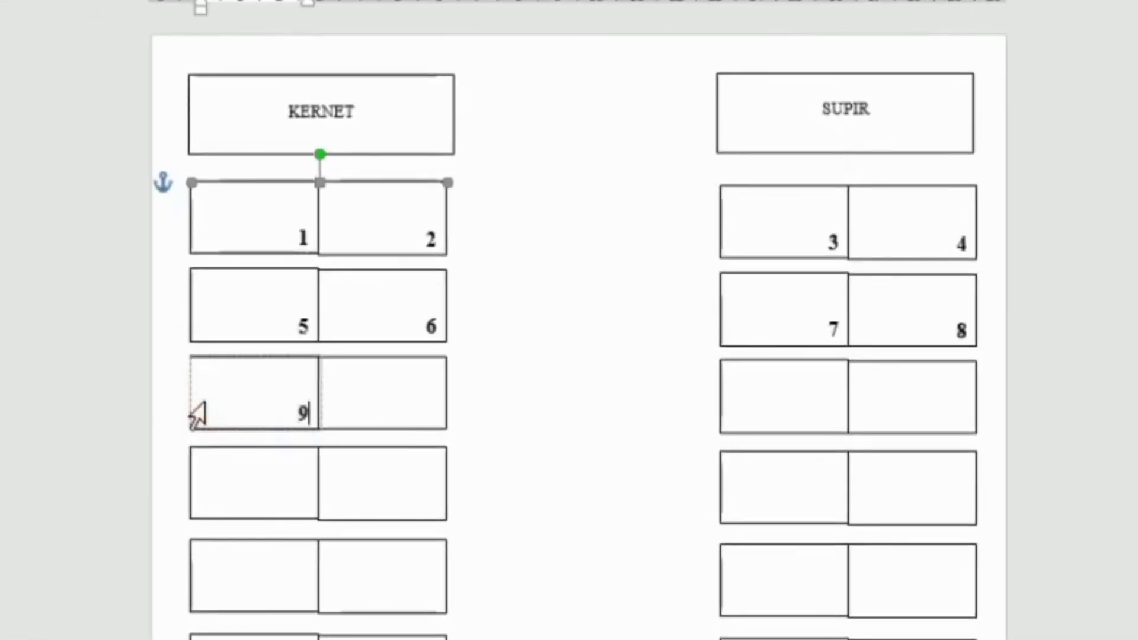
left_click(329, 422)
key("ctrl+v")
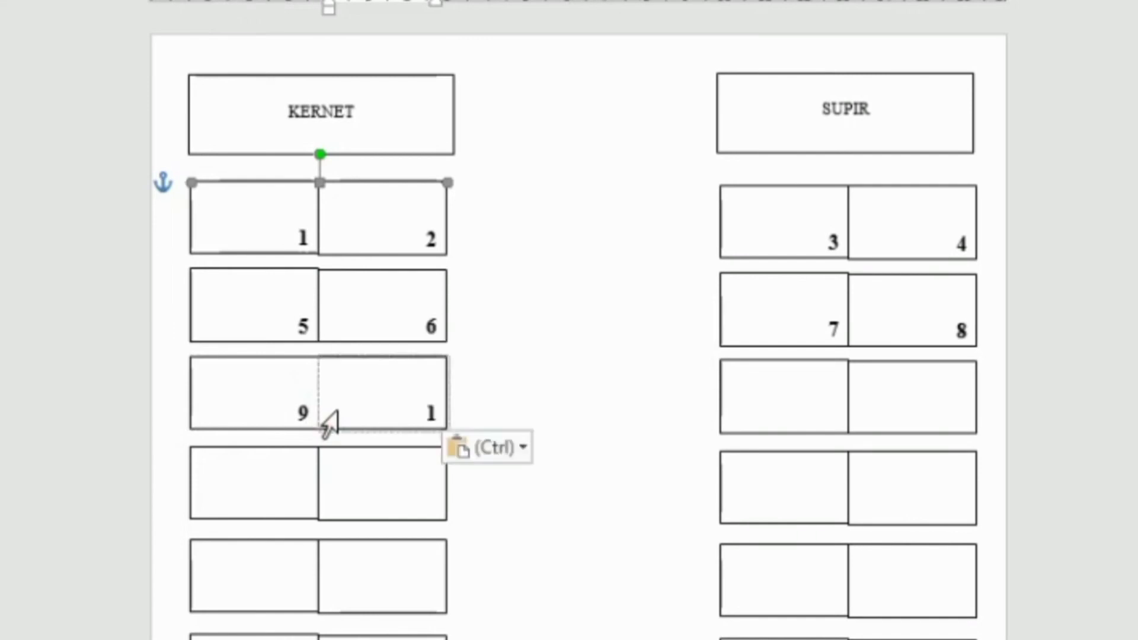
double_click(443, 409)
type("10")
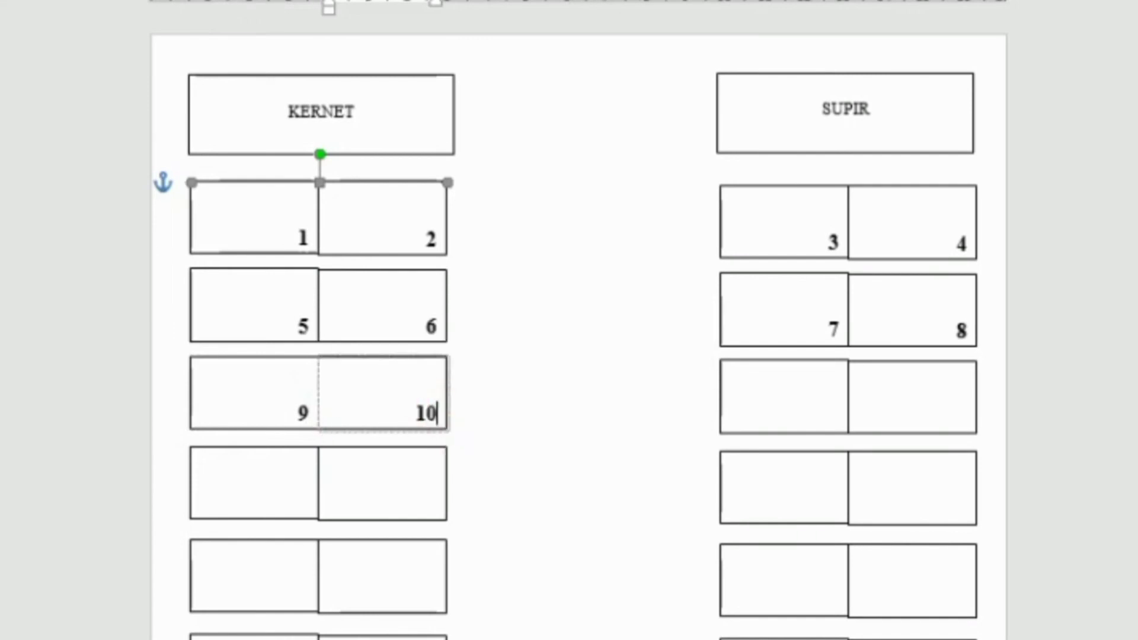
Step: Number the next SUPIR seat pair 11 and 12
left_click(724, 409)
key("ctrl+v")
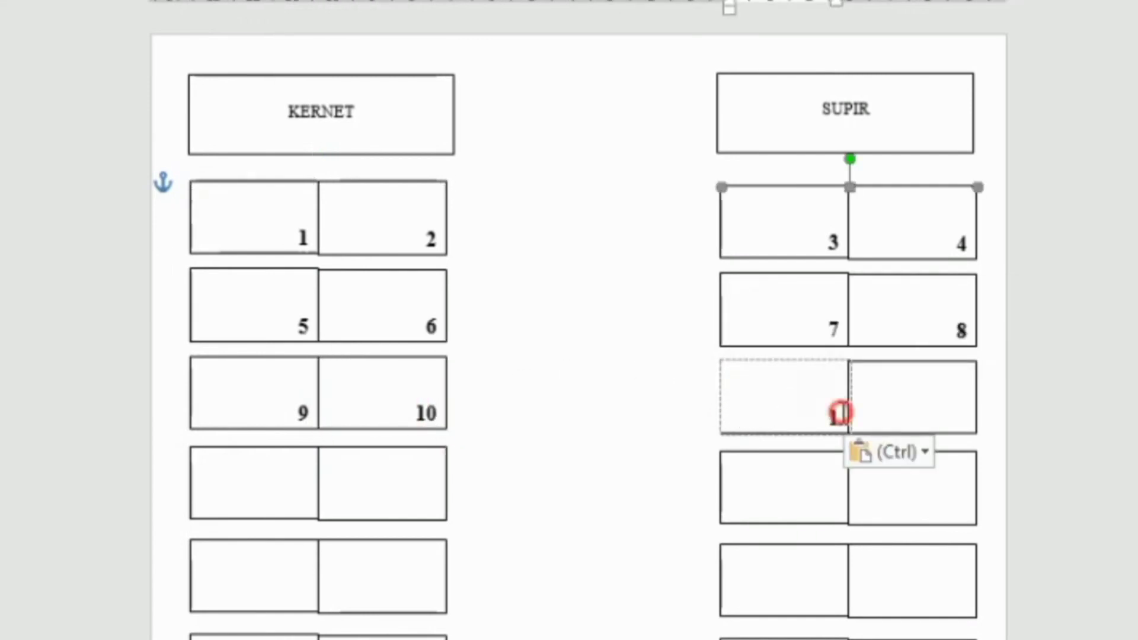
double_click(839, 413)
type("11")
left_click(877, 422)
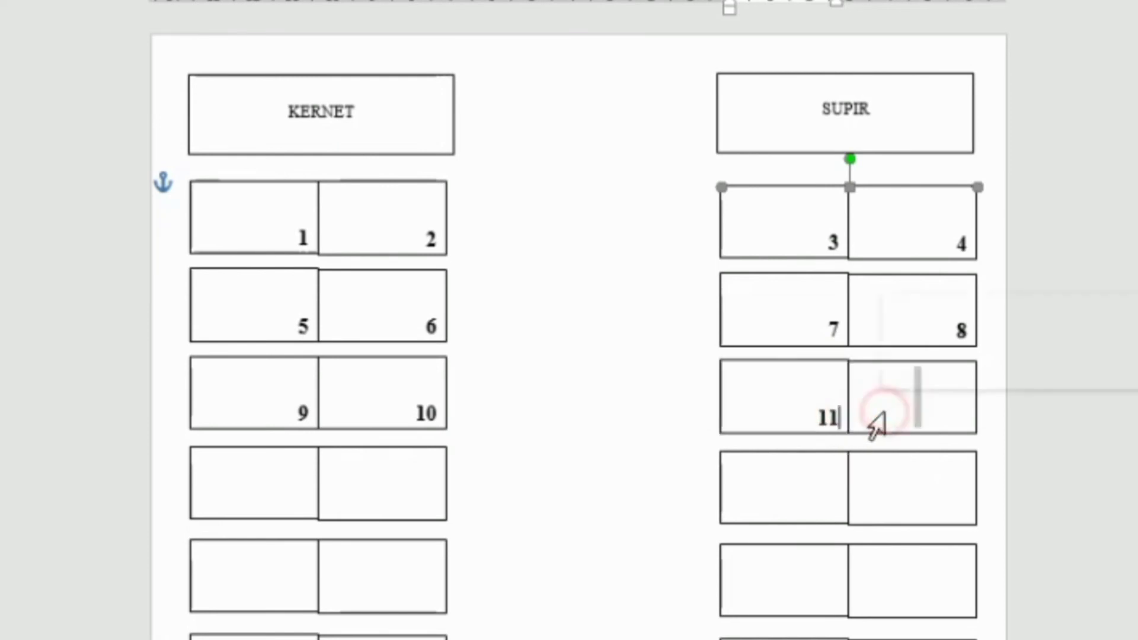
key("ctrl+v")
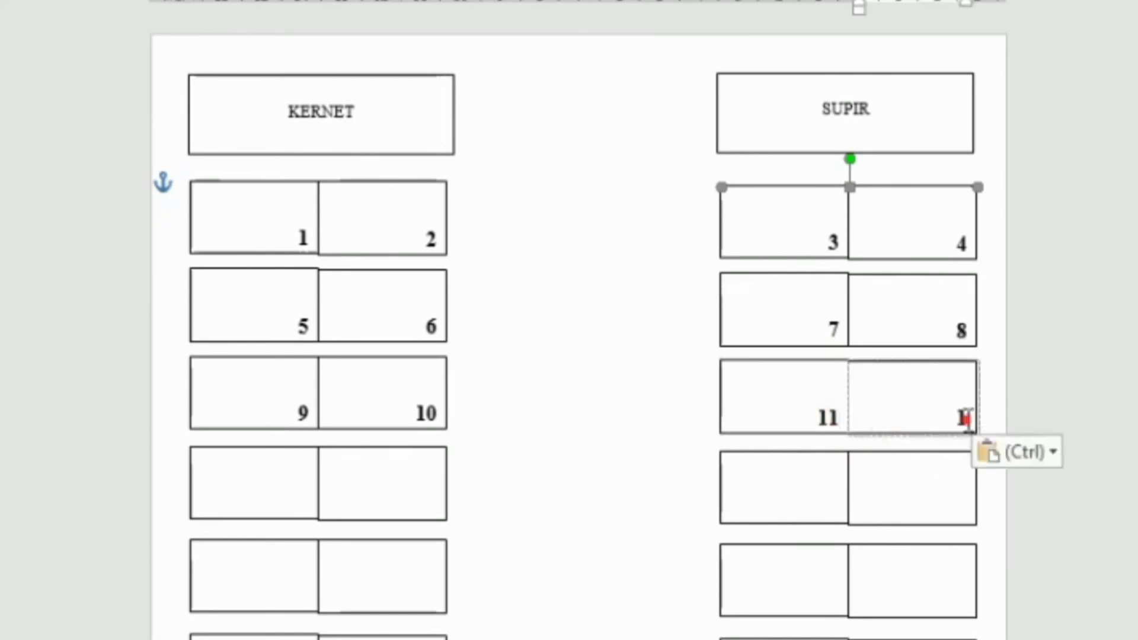
type("2")
Step: Number seats 13 and 14 and paste a bold placeholder into seat 15
left_click(192, 496)
key("ctrl+v")
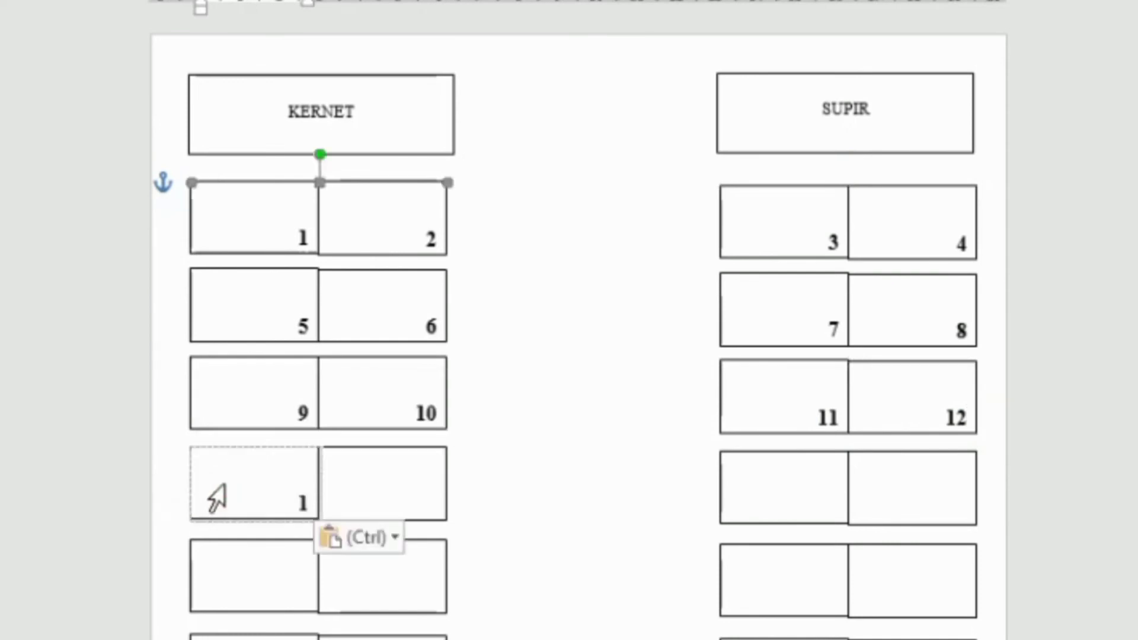
type("3")
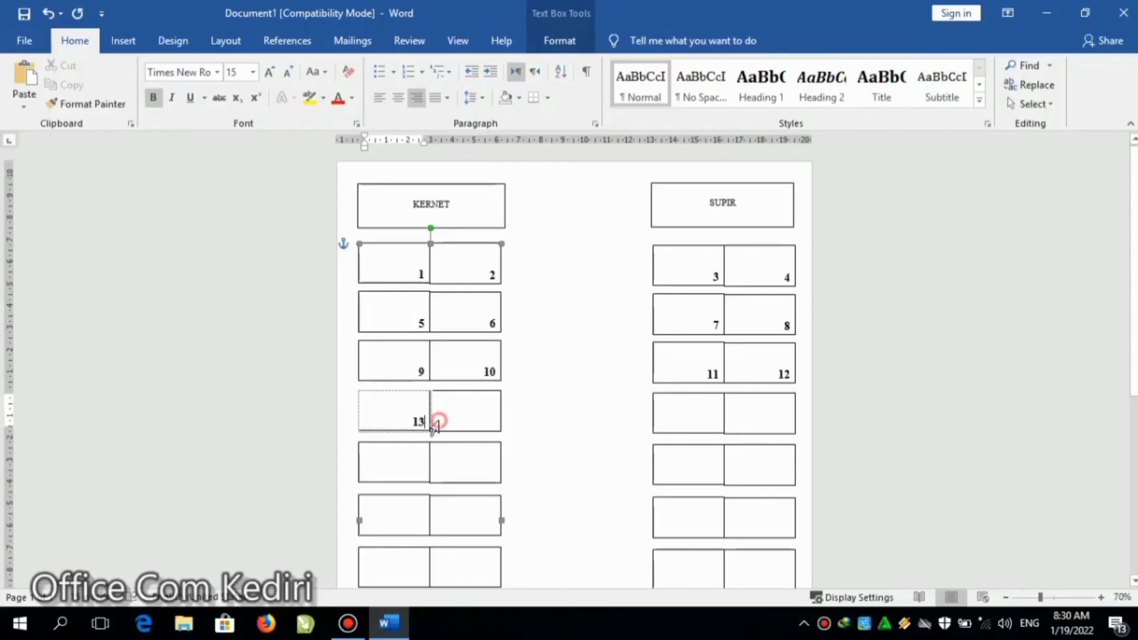
left_click(438, 421)
key("ctrl+v")
type("4")
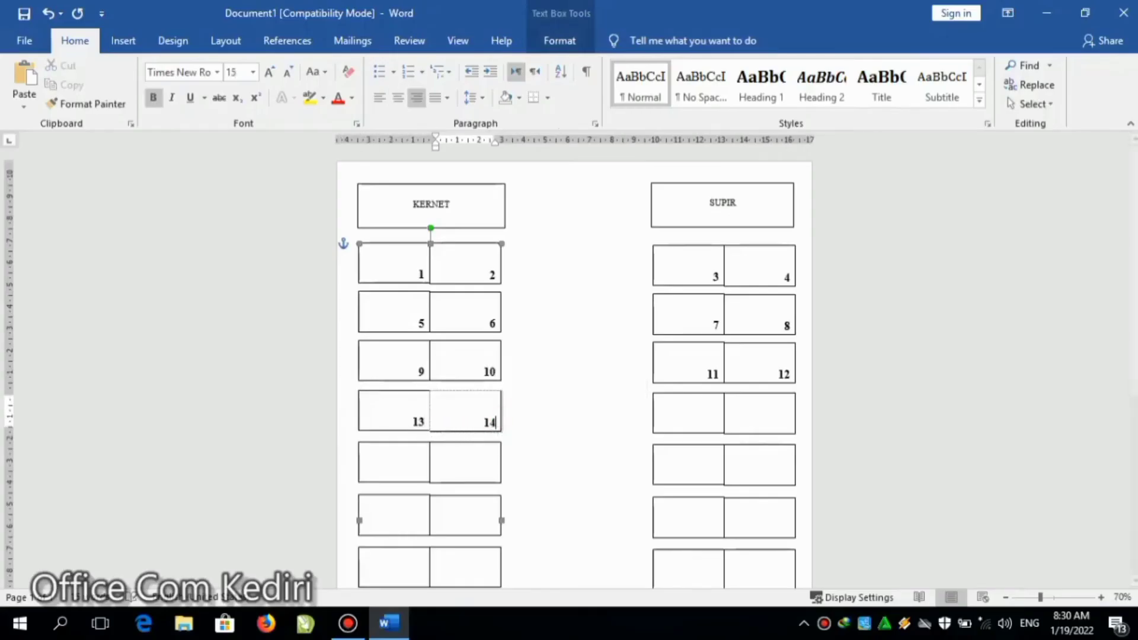
left_click(658, 428)
key("ctrl+v")
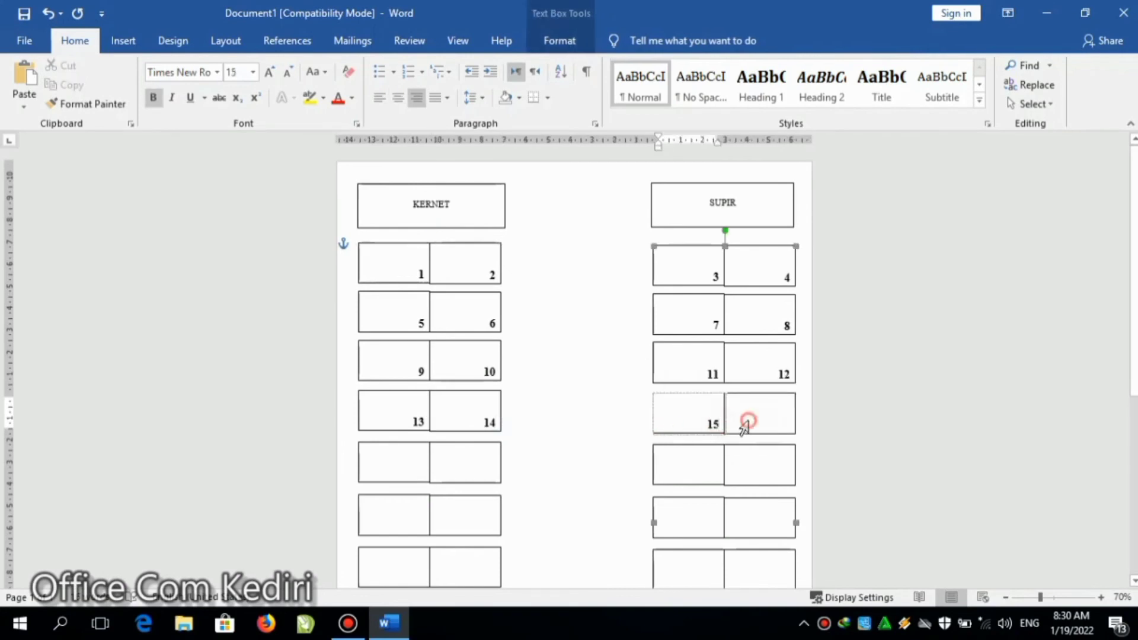
Step: Number seats 16, 17 and 18 in bold
left_click(745, 423)
key("ctrl+v")
type("6")
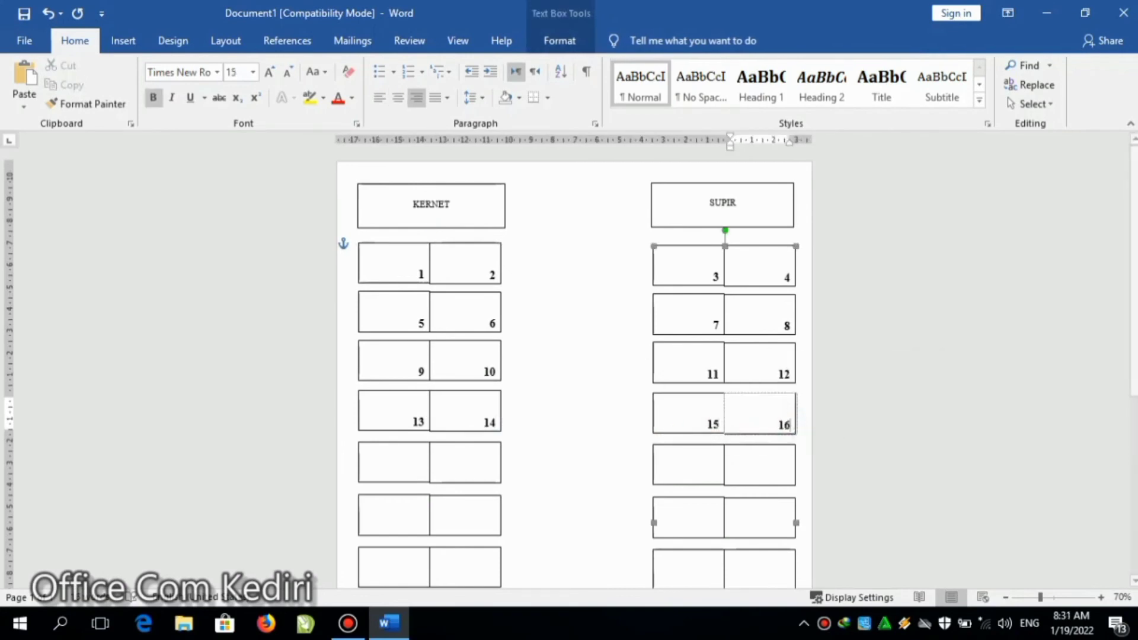
left_click(384, 461)
key("ctrl+v")
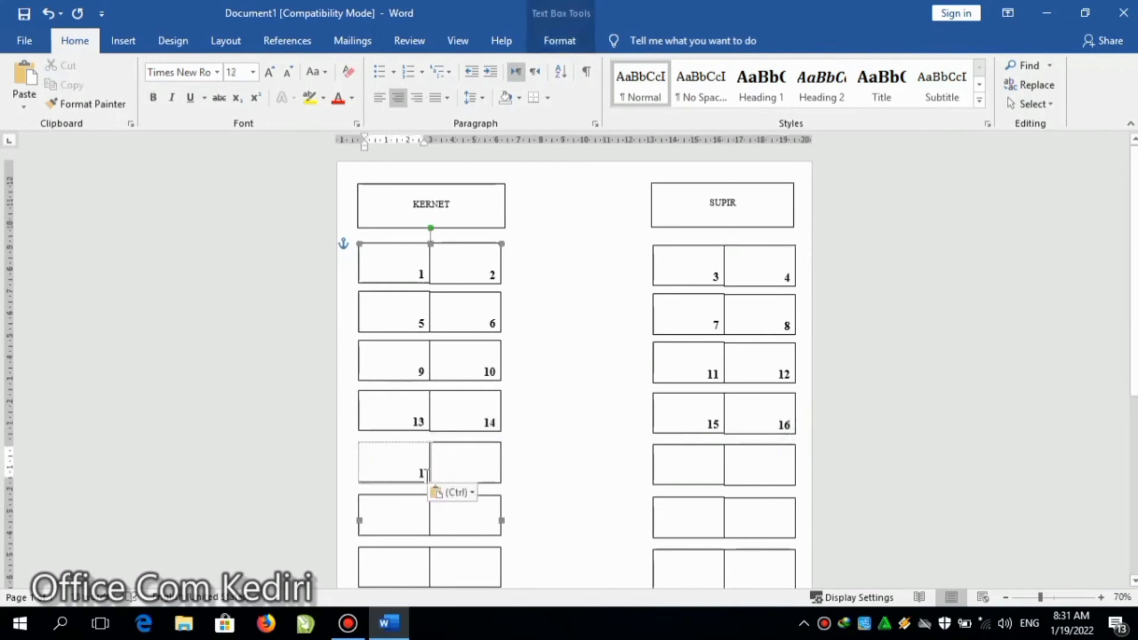
type("7")
left_click(463, 477)
key("ctrl+v")
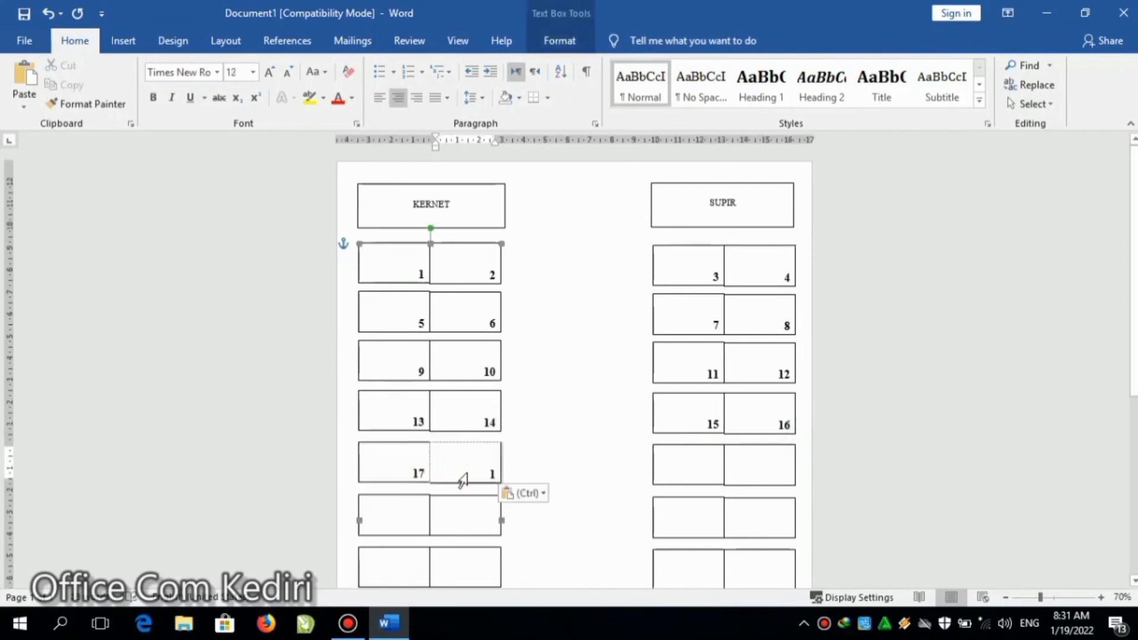
type("8")
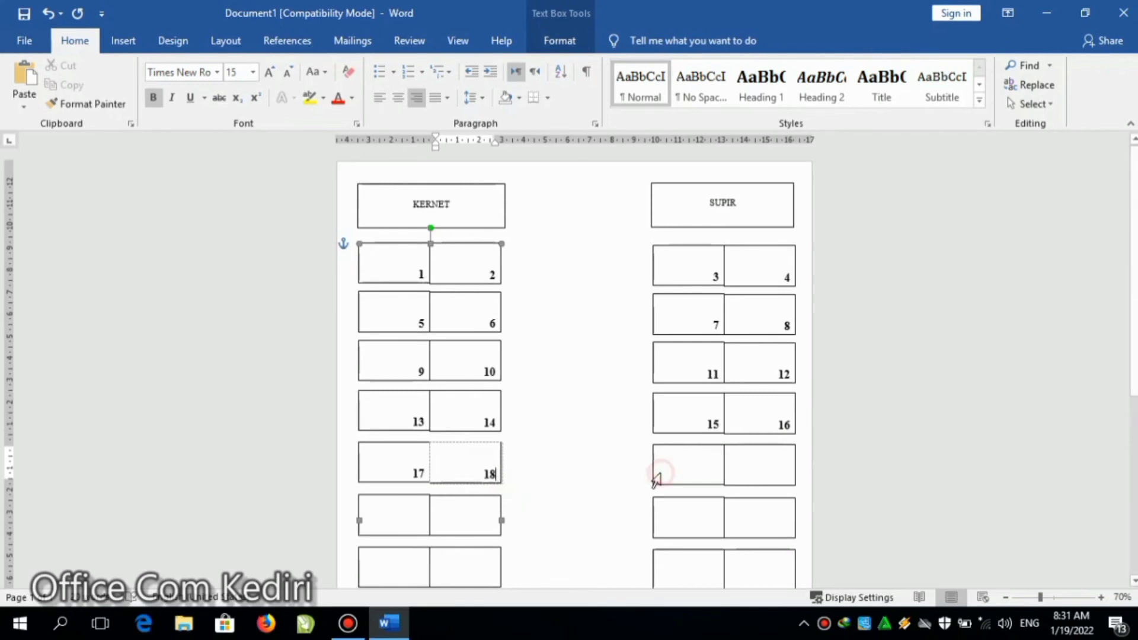
Step: Fill in seats 19 through 22 in bold
left_click(656, 477)
key("ctrl+v")
key("Escape")
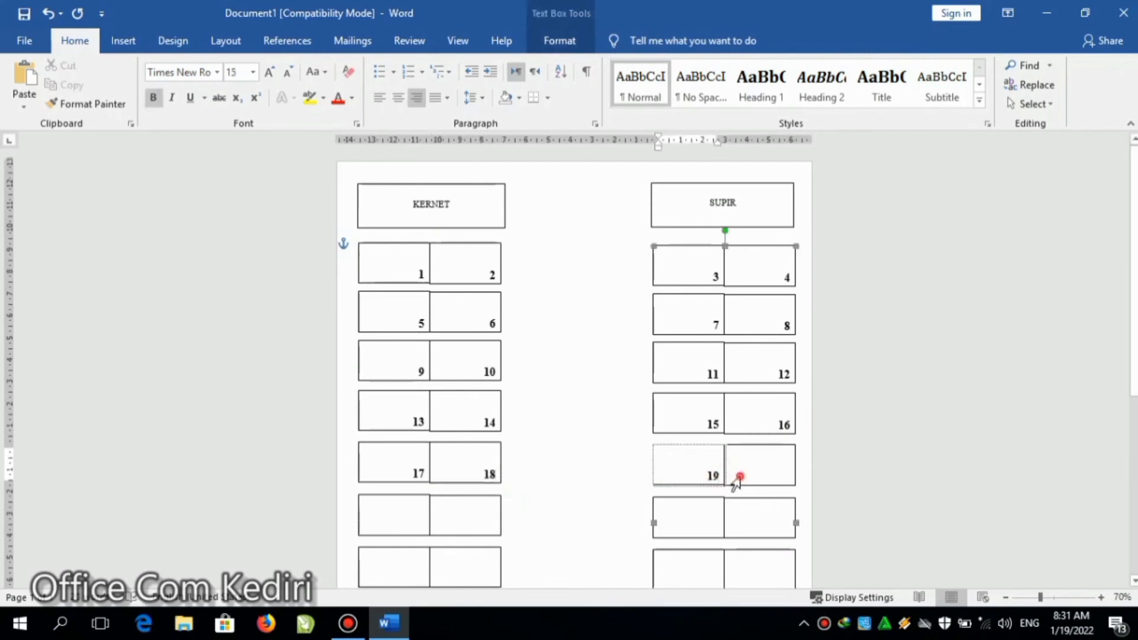
left_click(738, 480)
key("ctrl+v")
type("20")
left_click(372, 526)
type("21")
key("ctrl+v")
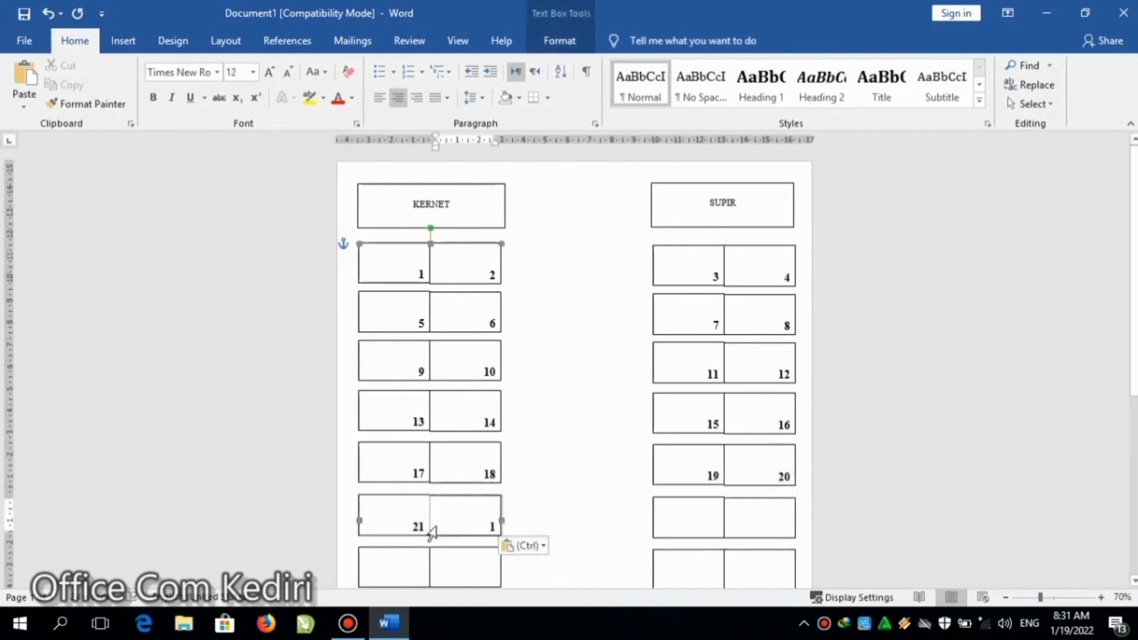
type("22")
Step: Fill in seats 23 through 29, scrolling down to the lower rows
left_click(658, 526)
type("23 24")
left_click(371, 581)
key("ctrl+v")
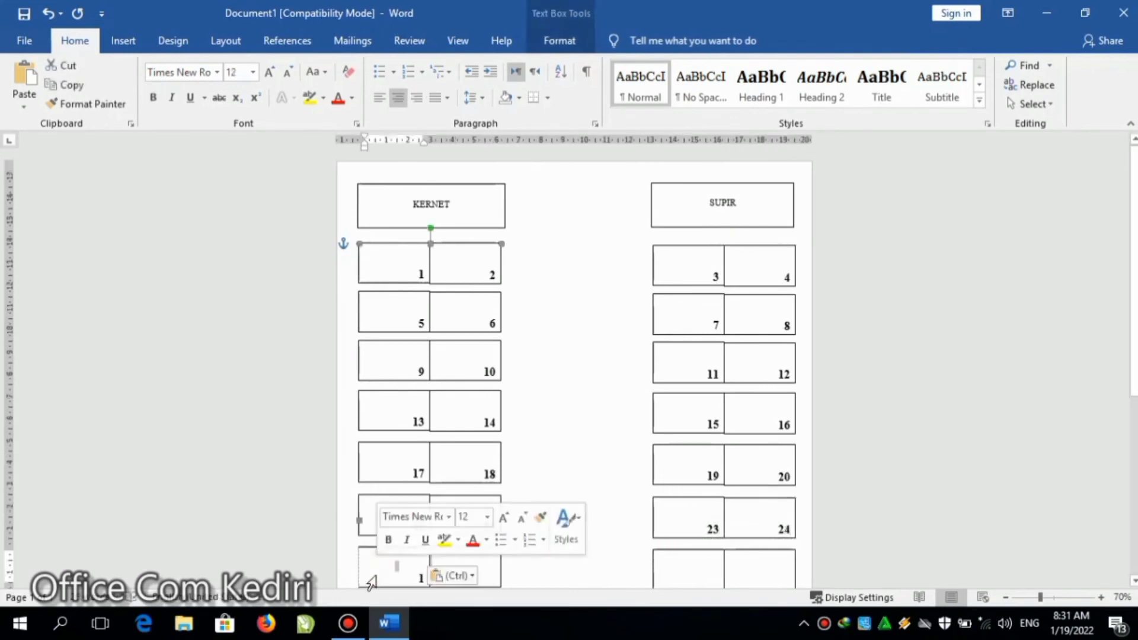
type("2526")
left_click(659, 578)
type("28")
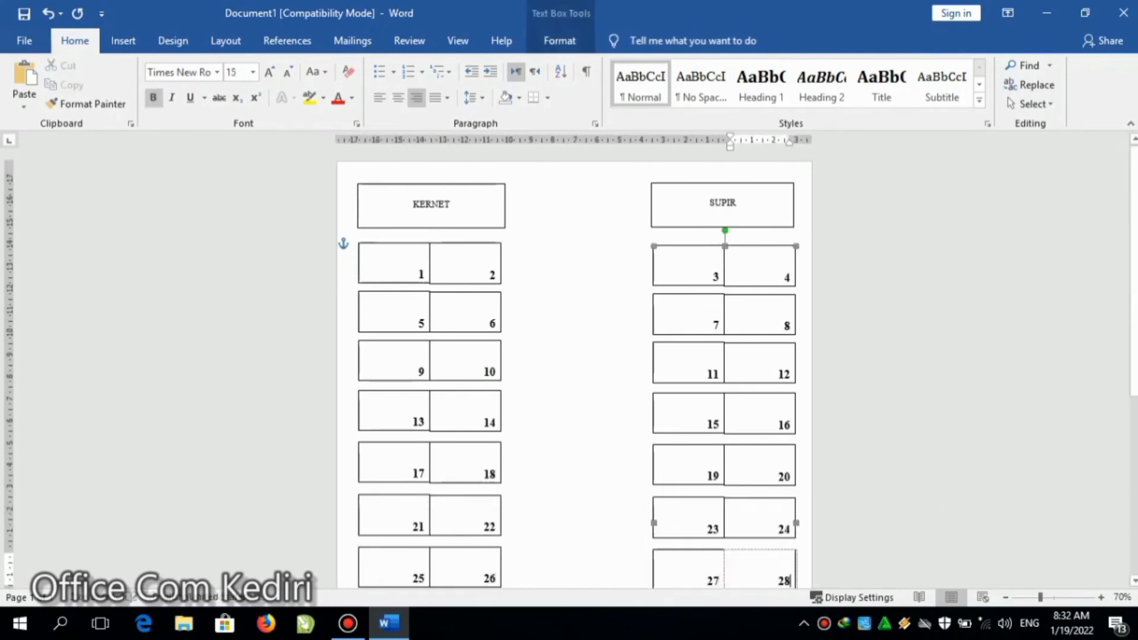
scroll(733, 534, "down", 5)
left_click(385, 320)
type("29")
Step: Number seats 30 and 31 and paste a bold placeholder into the next box
left_click(437, 320)
key("ctrl+v")
type("30")
left_click(658, 325)
key("ctrl+v")
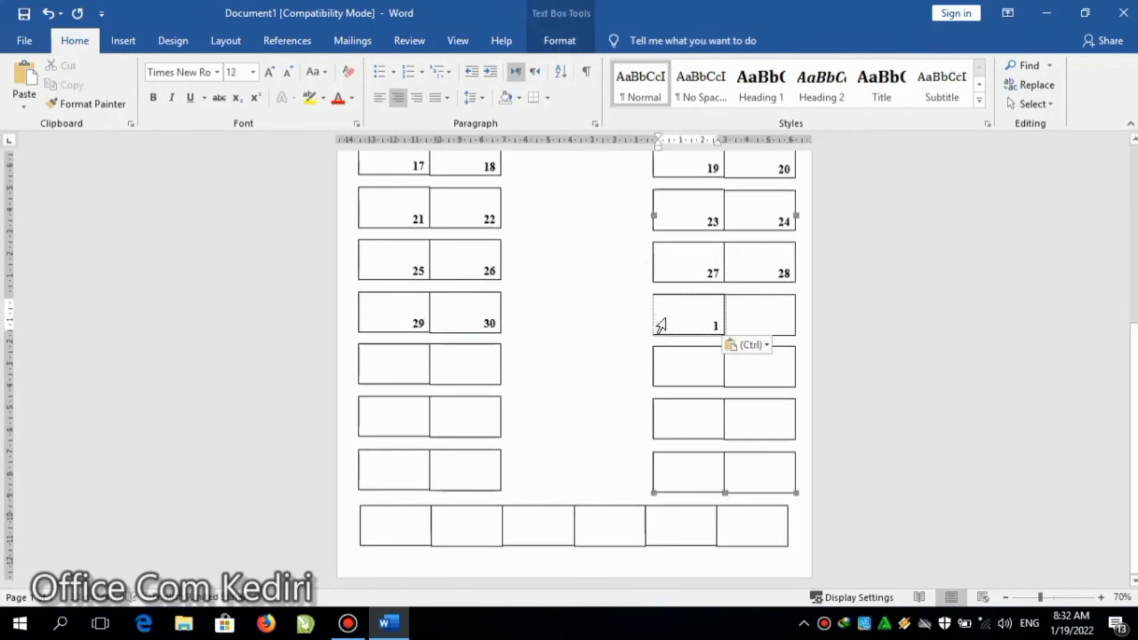
type("31")
left_click(733, 326)
key("ctrl+v")
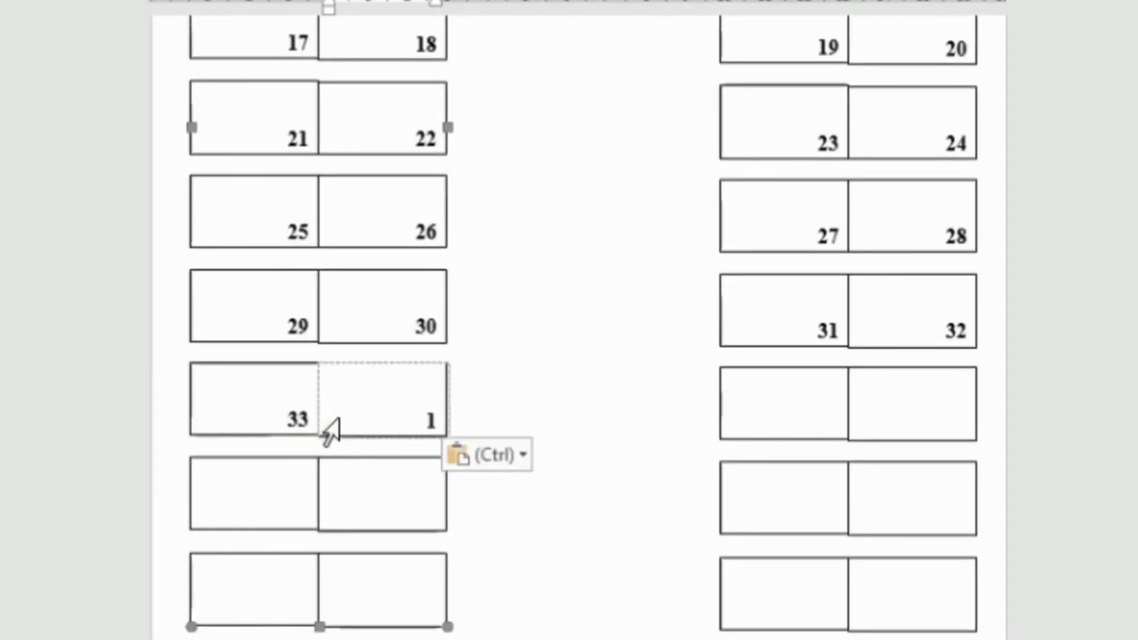
Step: Type seat numbers 34, 35, 36, 38 and 39 into the next empty boxes
type("34")
left_click(750, 420)
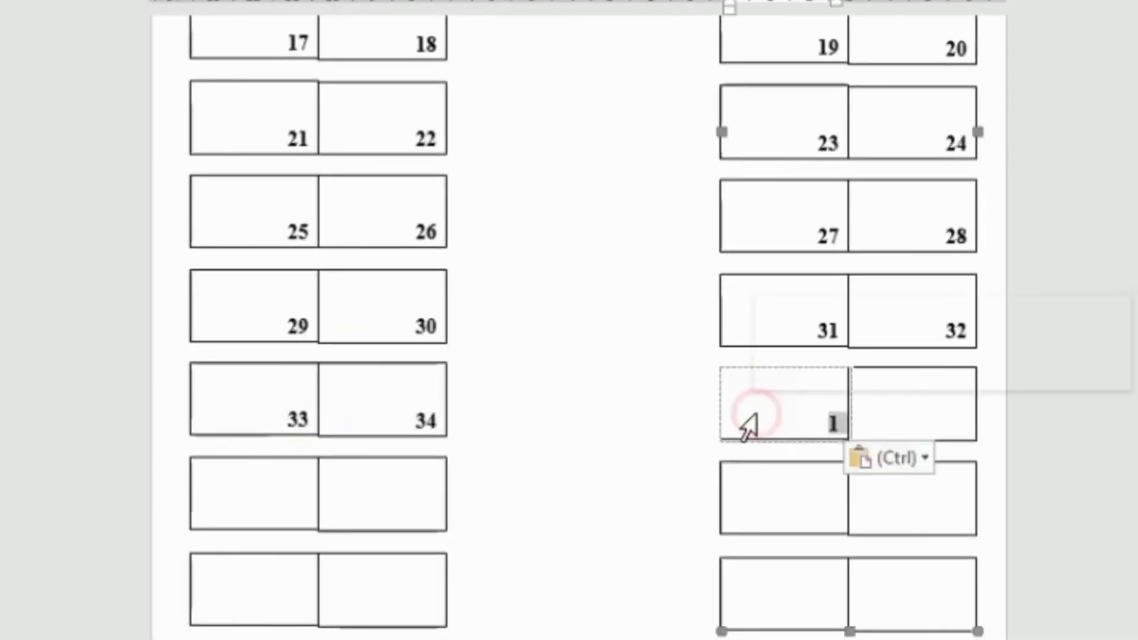
type("35")
left_click(859, 437)
type("36")
left_click(198, 527)
type("38")
left_click(824, 516)
type("39")
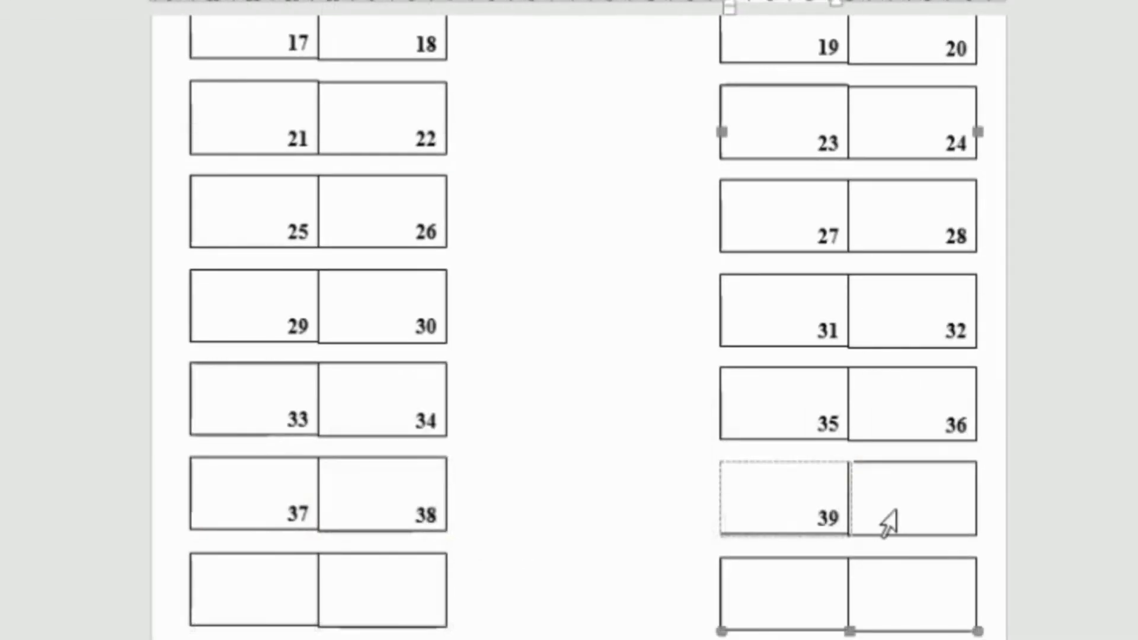
Step: Paste and renumber seats 40, 41 and 42
left_click(851, 521)
key("ctrl+v")
type("40")
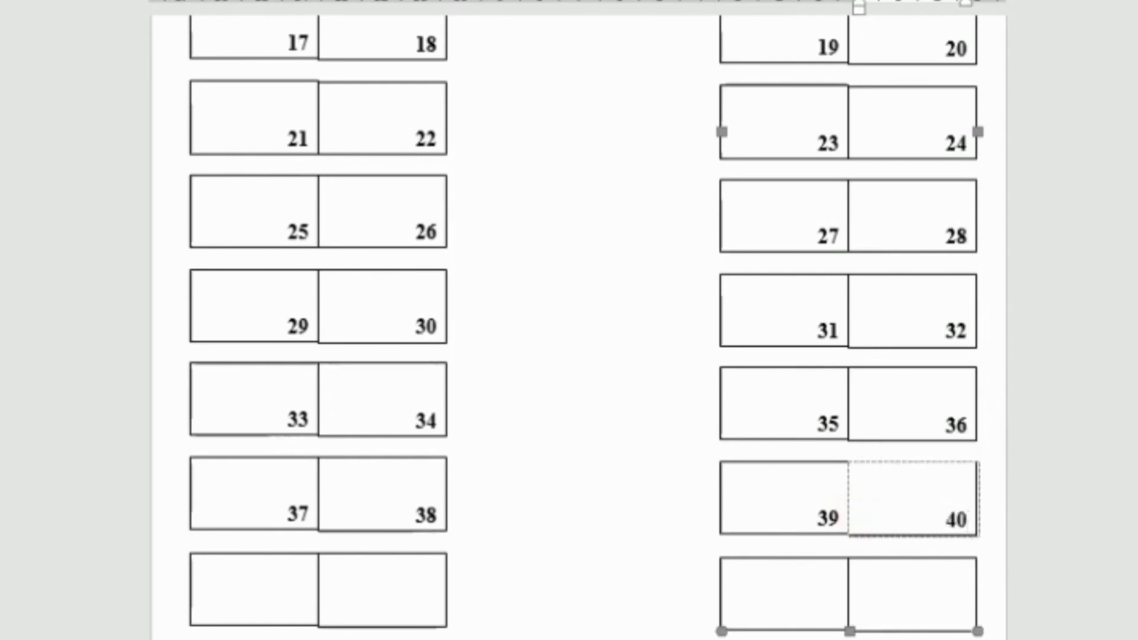
left_click(201, 610)
type("1")
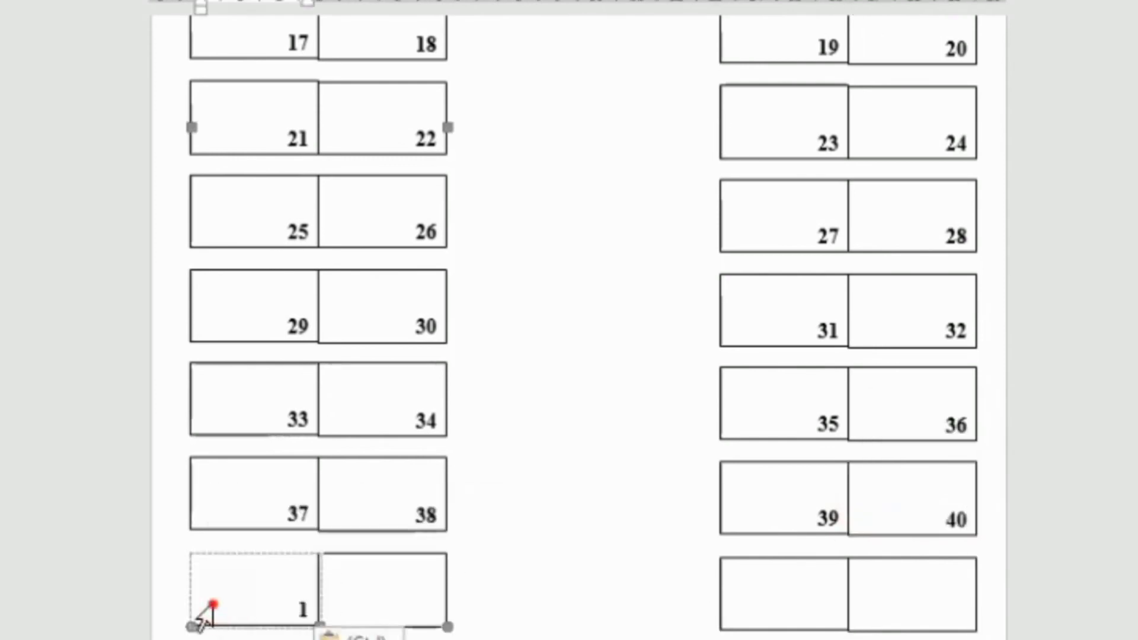
type("41")
left_click(348, 615)
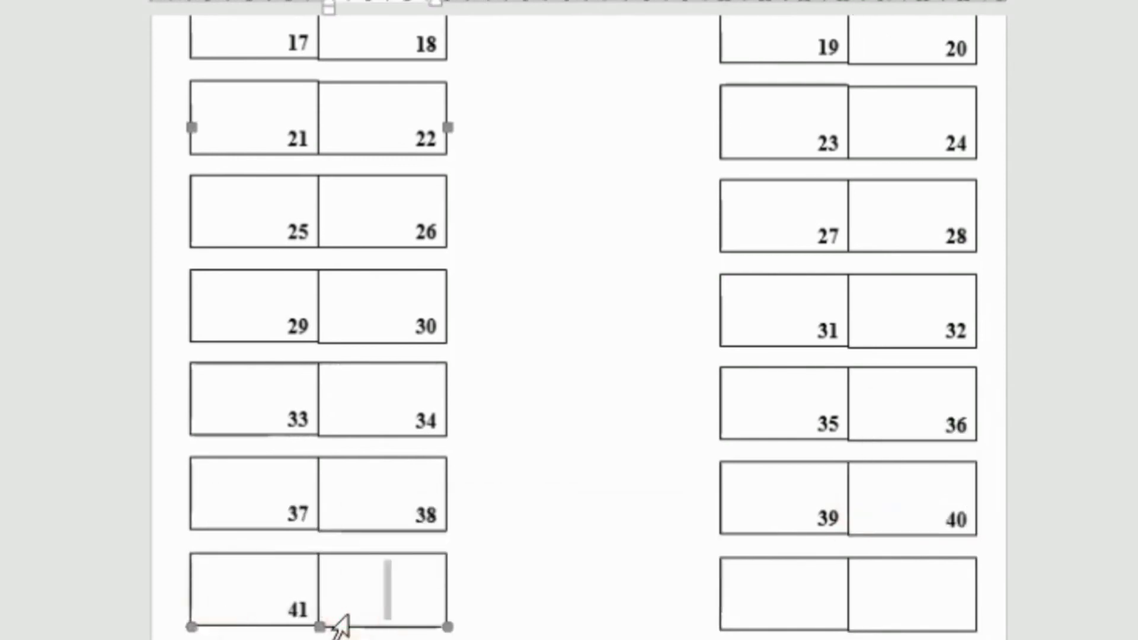
type("1")
type("42")
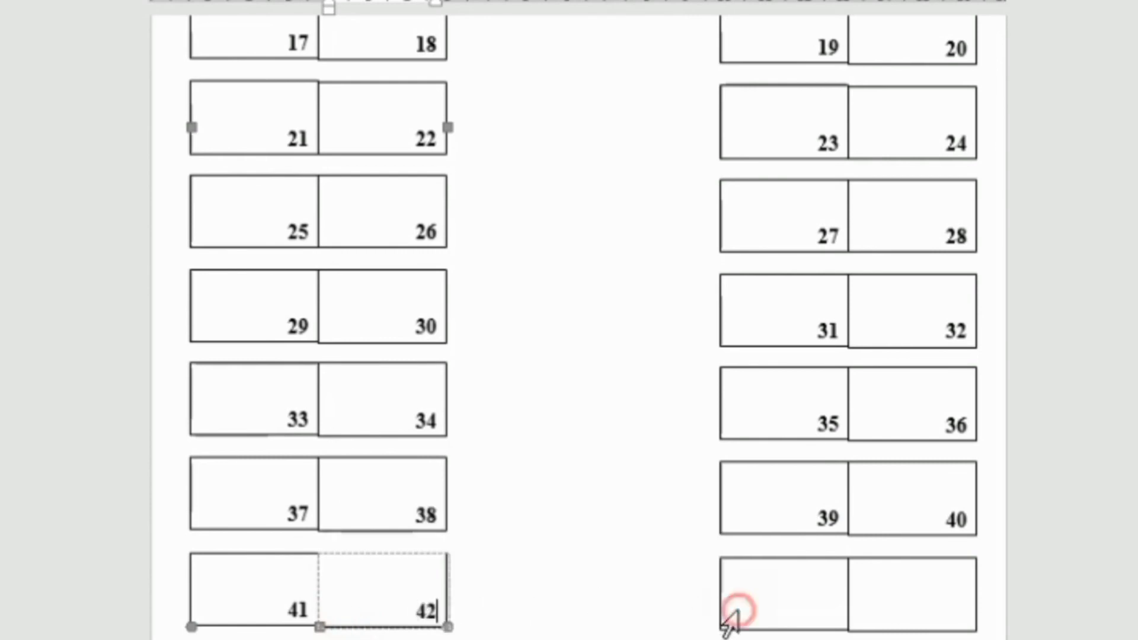
Step: Number the bottom right-block seats 43 and 44, fixing a muddled 44
left_click(727, 613)
type("1")
type("43")
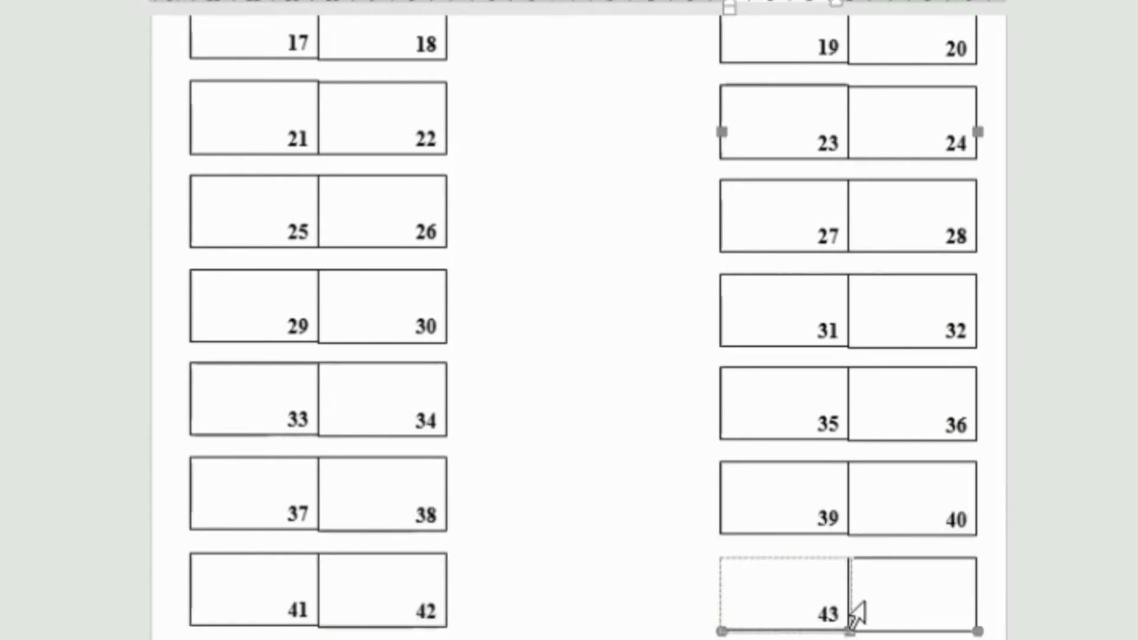
left_click(858, 616)
type("1")
type("44")
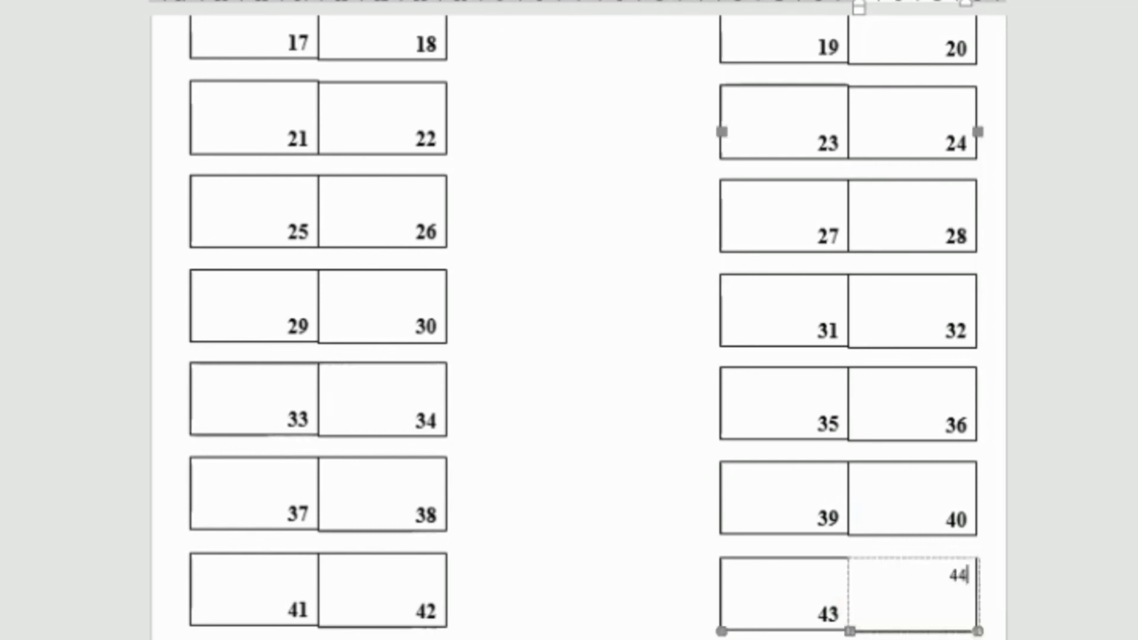
key("ctrl+z")
left_click(858, 616)
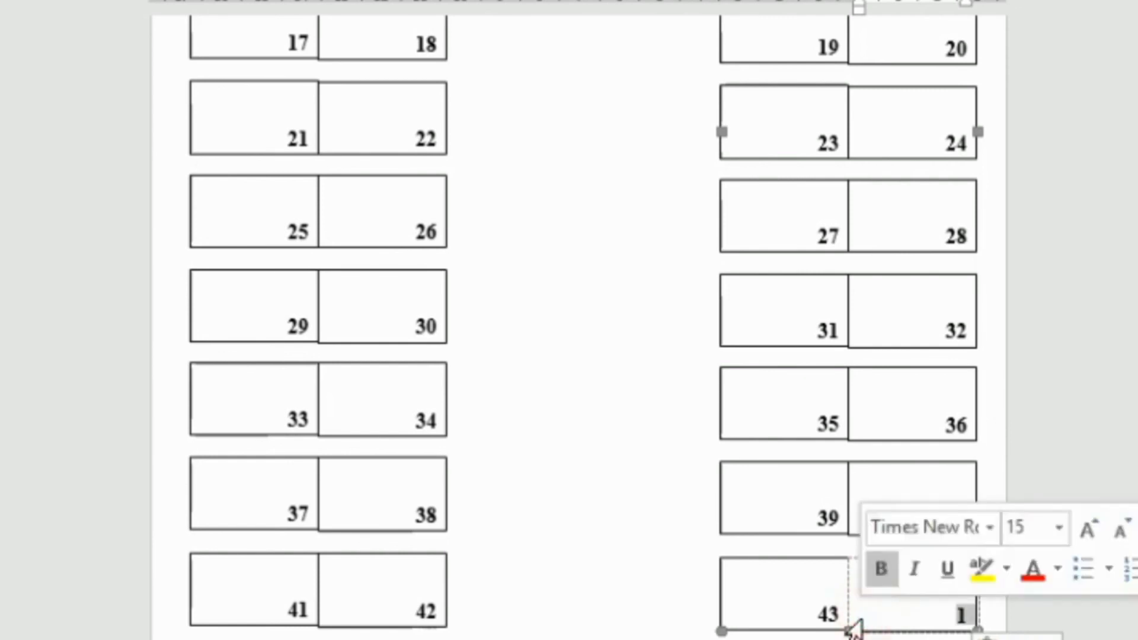
type("44")
Step: Click below the bottom seat row to finish editing seat 44
left_click(323, 622)
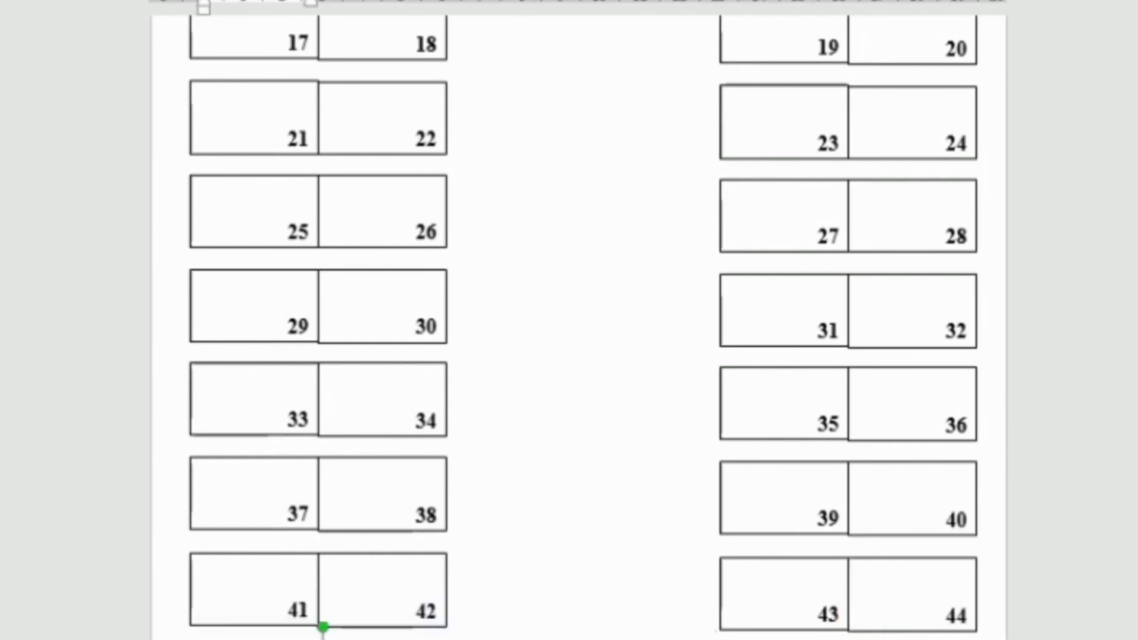
left_click(322, 626)
left_click(323, 626)
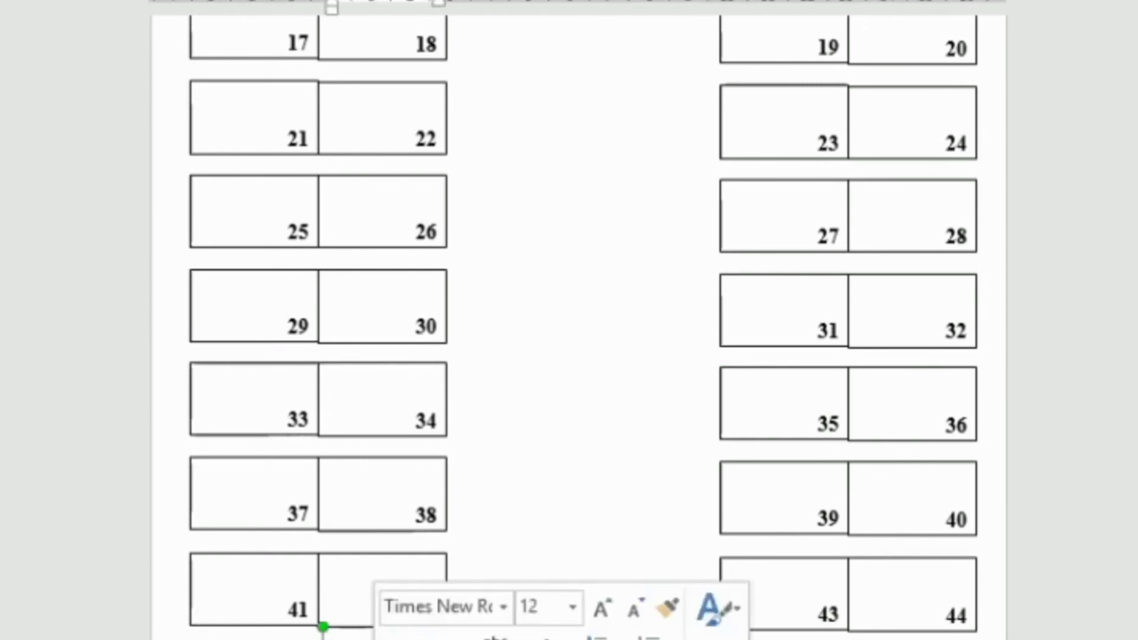
left_click(323, 627)
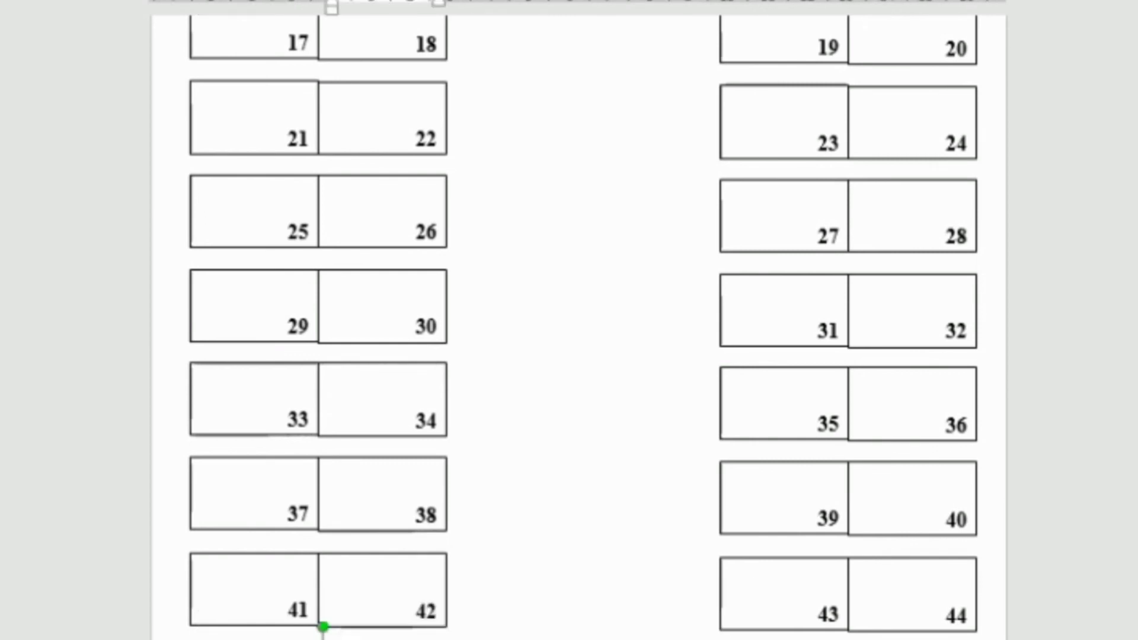
left_click(323, 626)
left_click(579, 626)
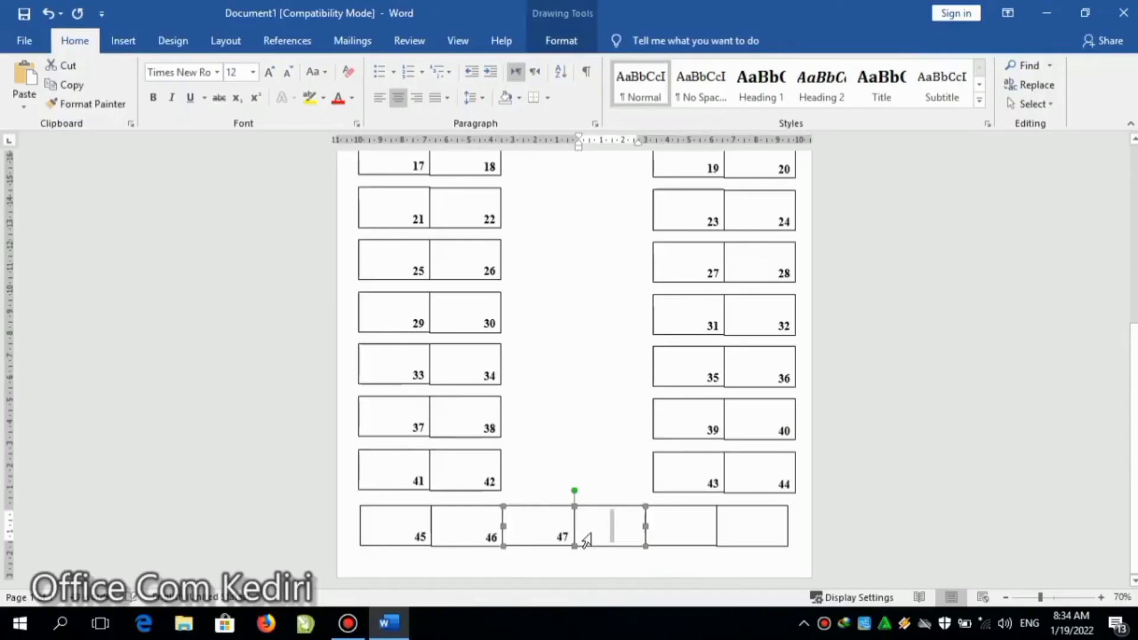
Step: Number the last three back-row seats 48, 49 and 50
left_click(592, 538)
type("48")
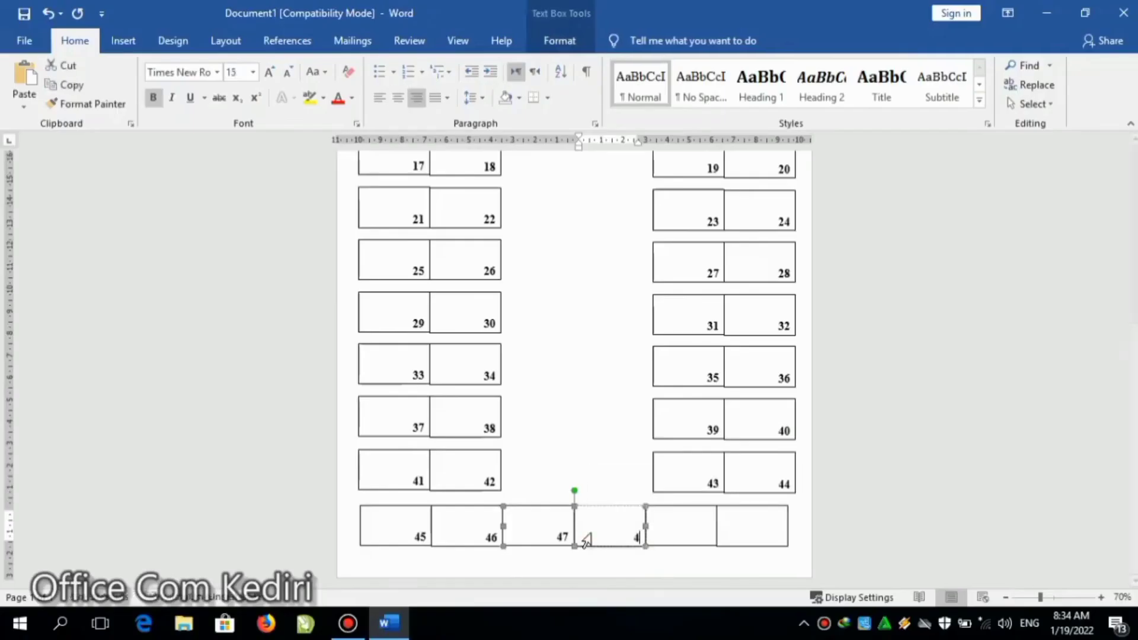
left_click(652, 535)
type("4")
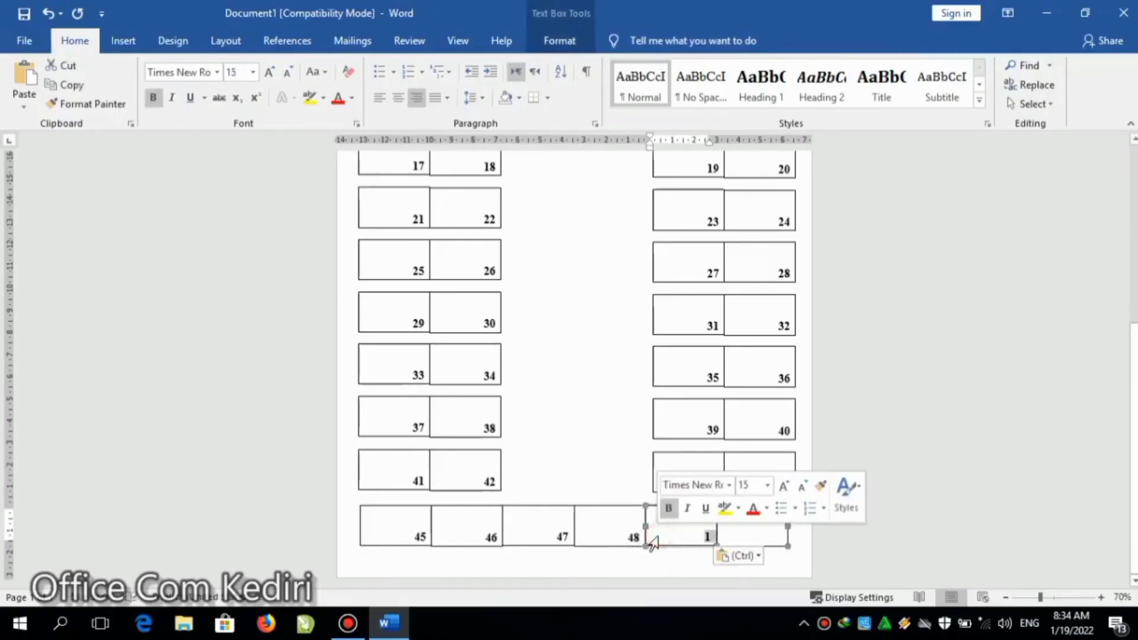
type("9")
left_click(726, 540)
type("5")
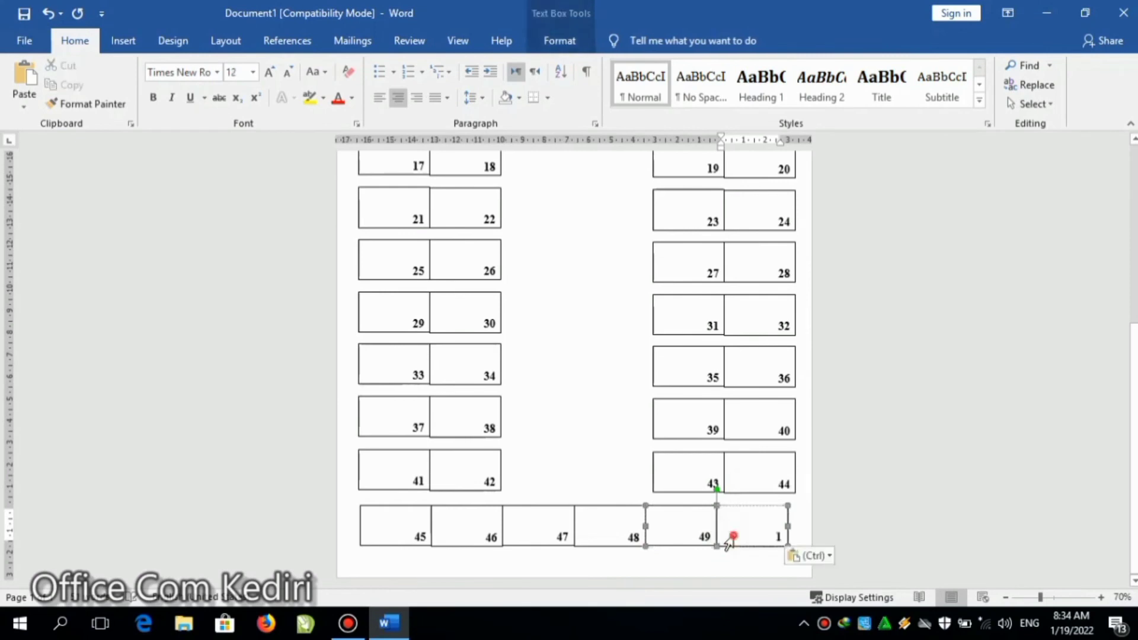
type("0")
left_click(884, 399)
scroll(891, 399, "up", 5)
scroll(886, 398, "up", 2)
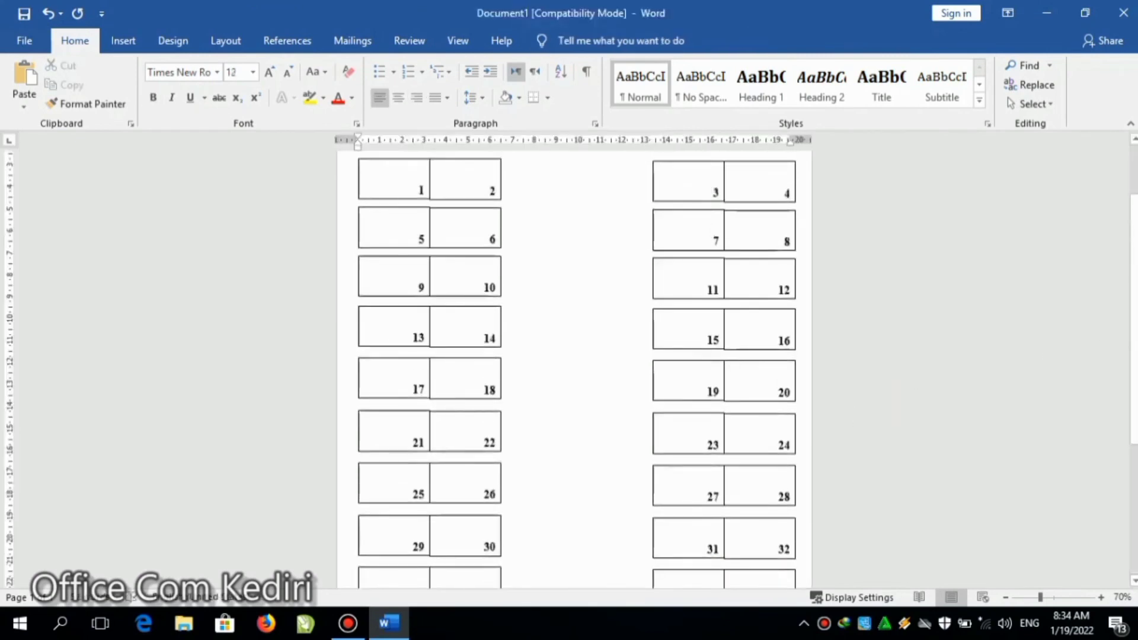
scroll(886, 399, "down", 2)
scroll(990, 535, "down", 3)
Step: Make the KERNET and SUPIR header text bold and one size larger
left_click(776, 457)
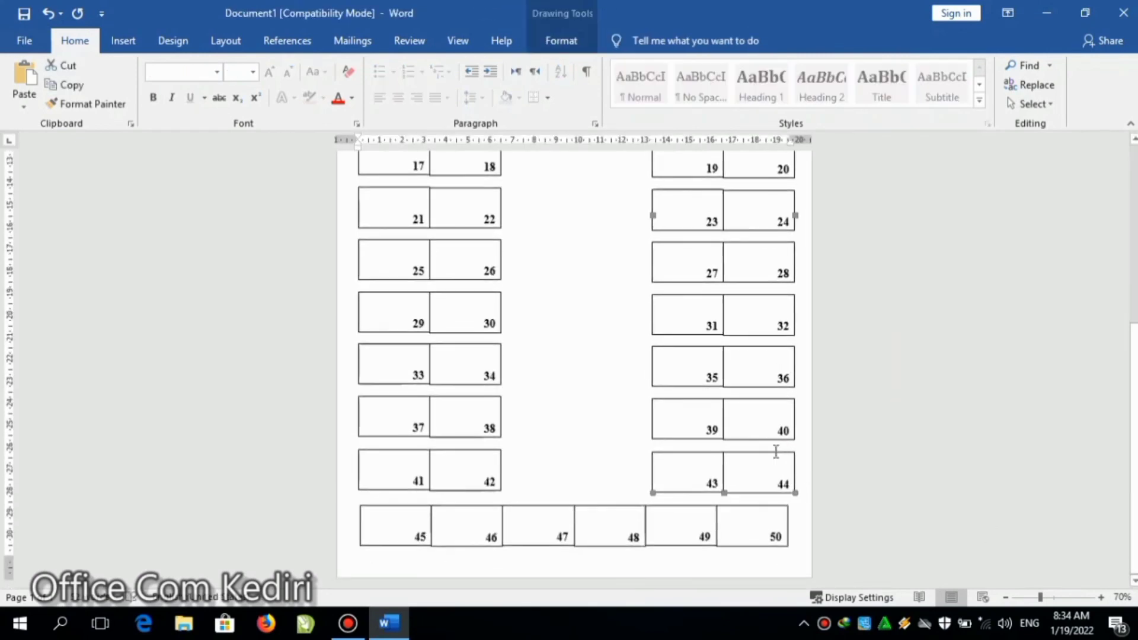
scroll(1110, 241, "up", 4)
scroll(1110, 241, "up", 3)
left_click(713, 183)
left_click(393, 214)
key("ctrl+b")
key("ctrl+shift+period")
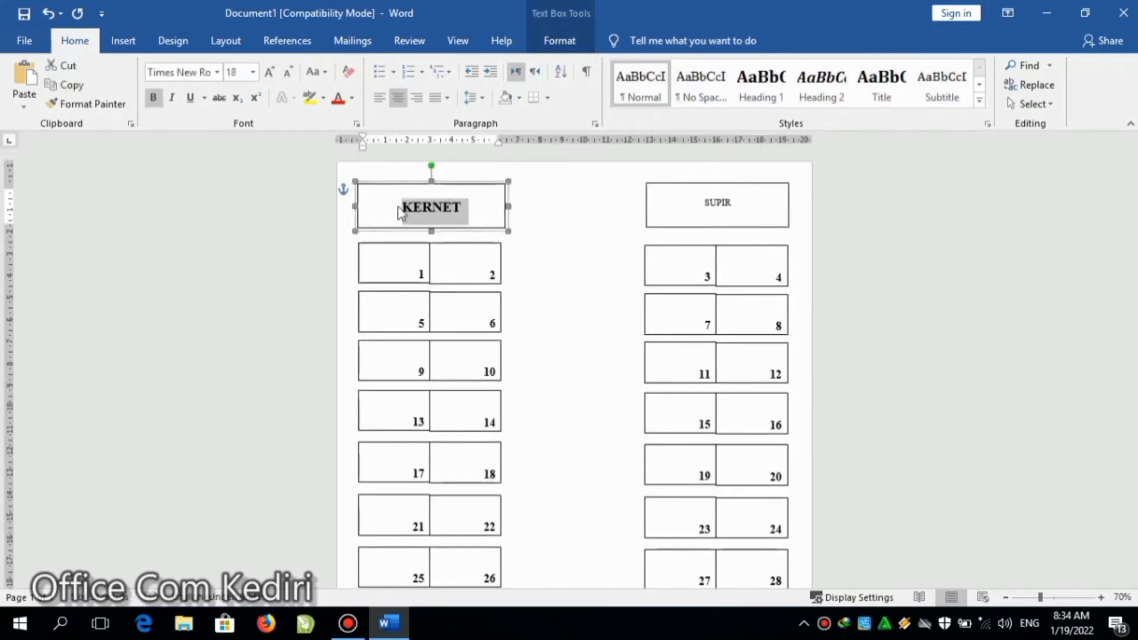
double_click(718, 202)
key("ctrl+c")
key("ctrl+b")
key("ctrl+shift+period")
Step: Paste the bold SUPIR text into the left header box and retype it as KERNET
key("ctrl+s")
key("Escape")
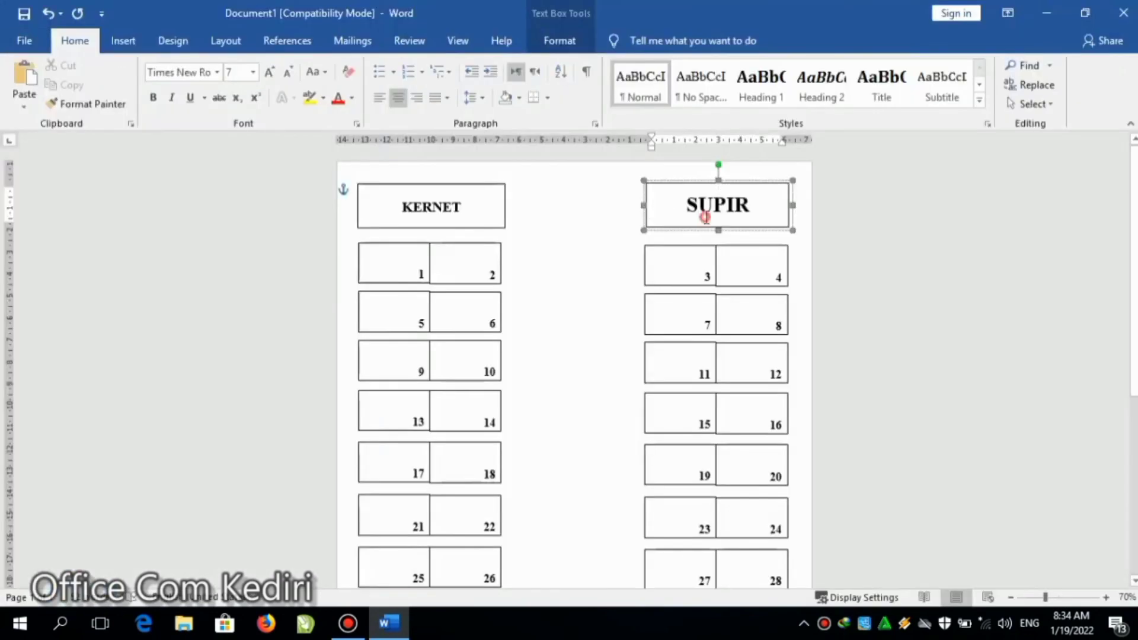
left_click(436, 215)
double_click(432, 208)
key("ctrl+v")
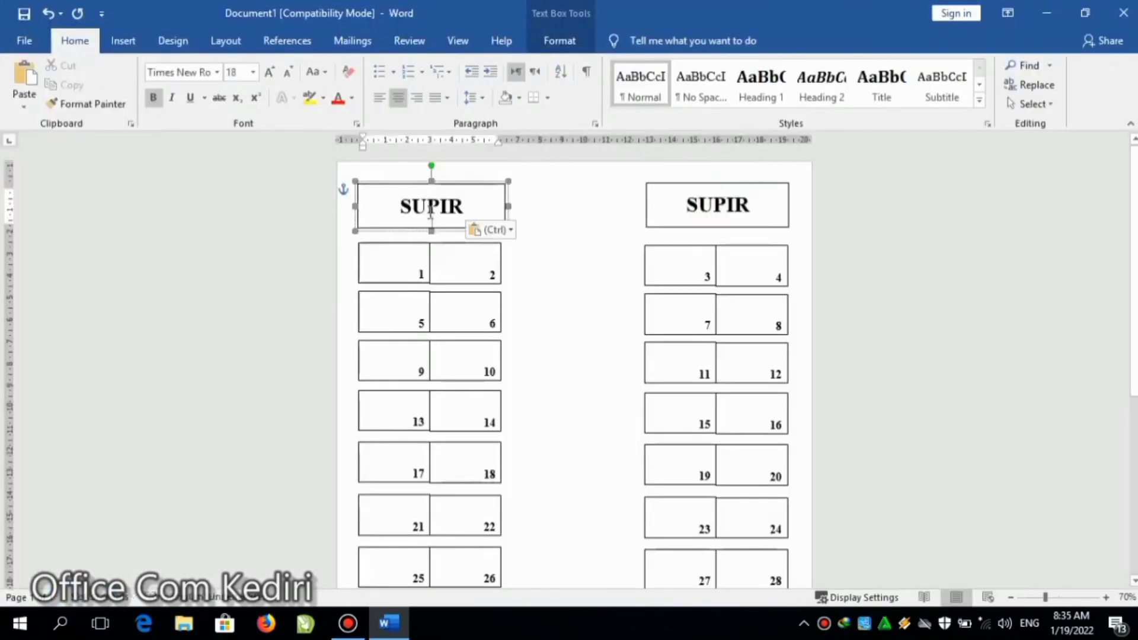
double_click(457, 207)
type("KERN")
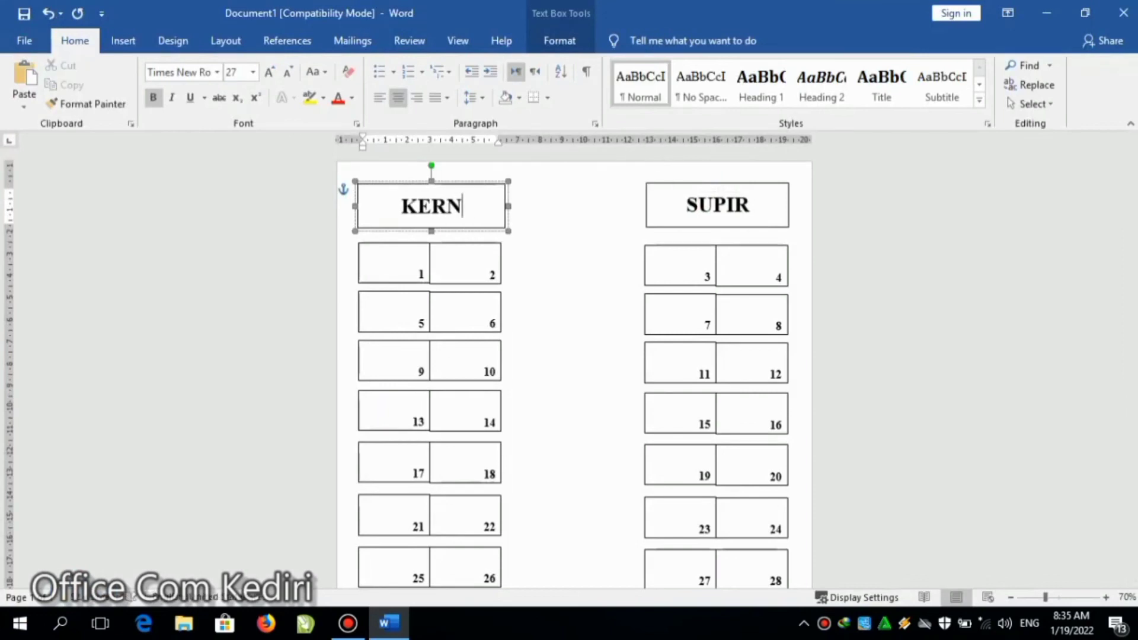
type("ET")
left_click(556, 179)
Step: Save the layout as 'DENAH BIS 50 KURSI' and restore Word down from full screen
key("ctrl+s")
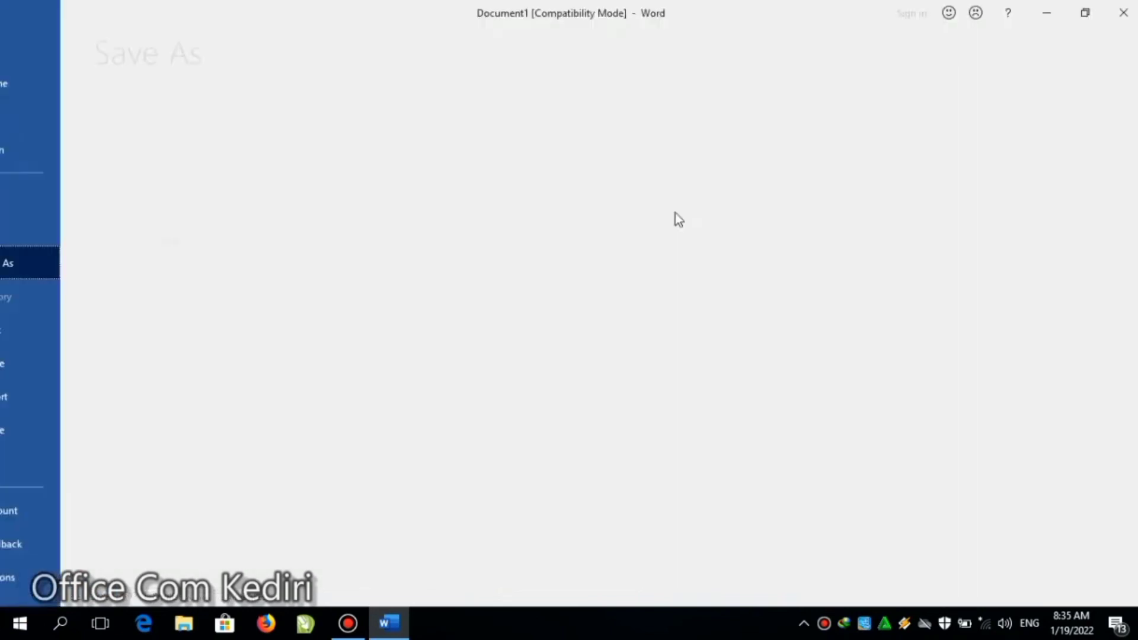
scroll(674, 356, "down", 5)
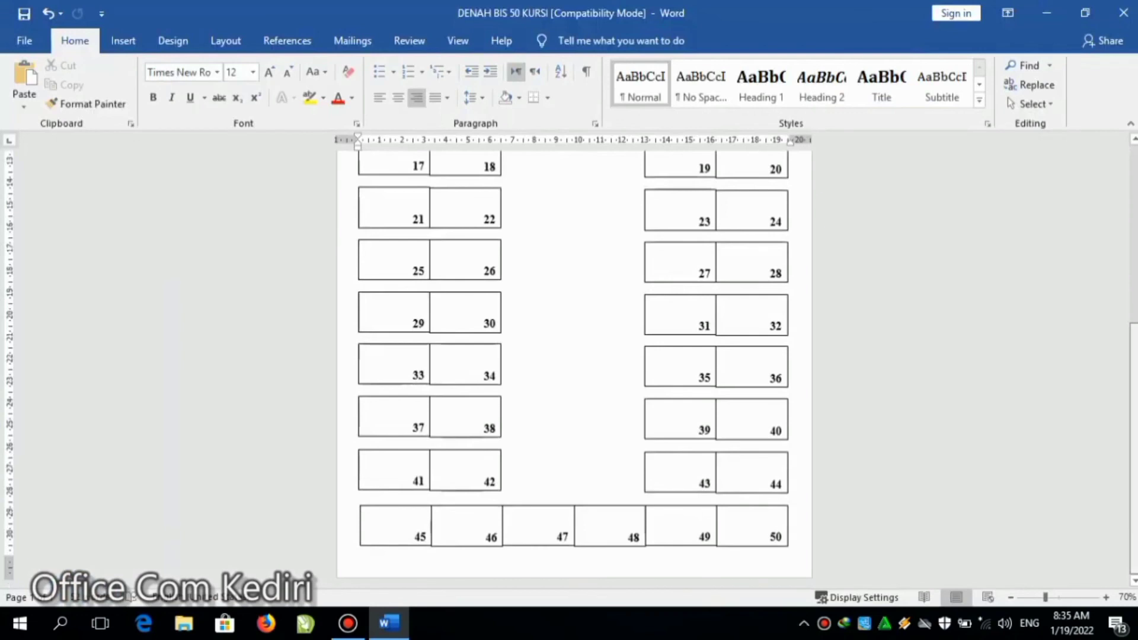
left_click_drag(1134, 409, 1108, 178)
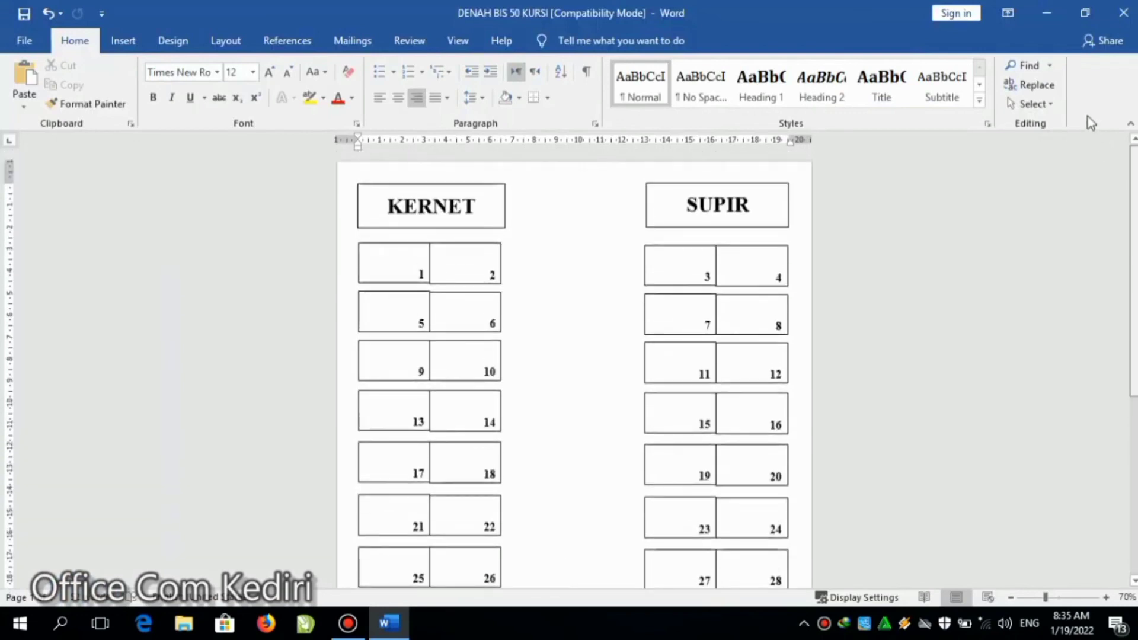
left_click_drag(1122, 261, 1059, 40)
scroll(1072, 205, "down", 1)
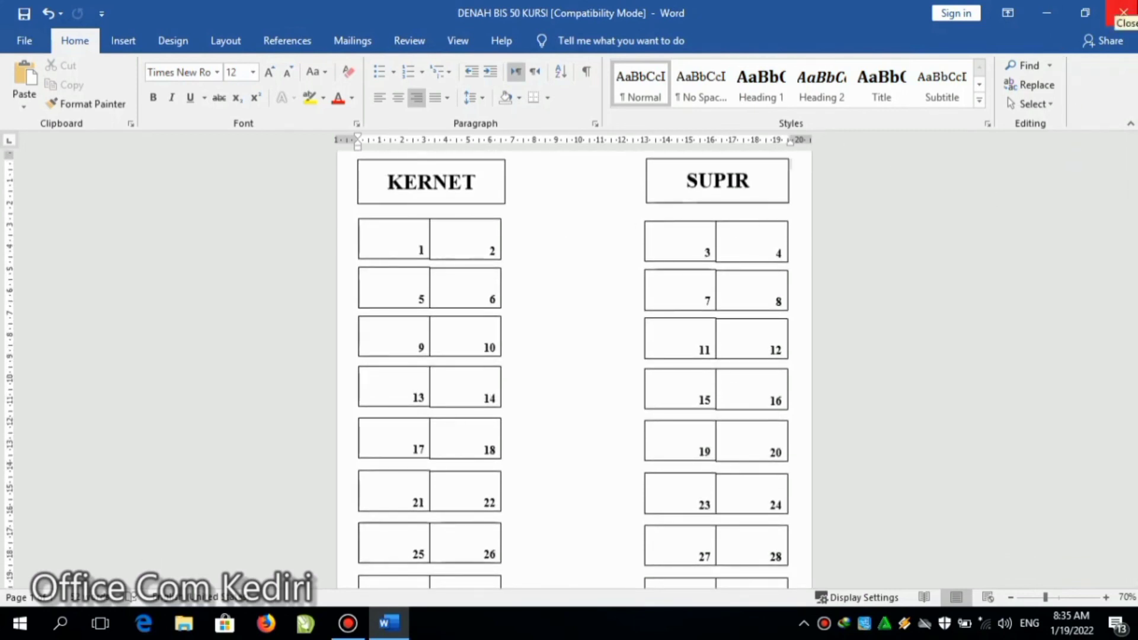
left_click(1084, 13)
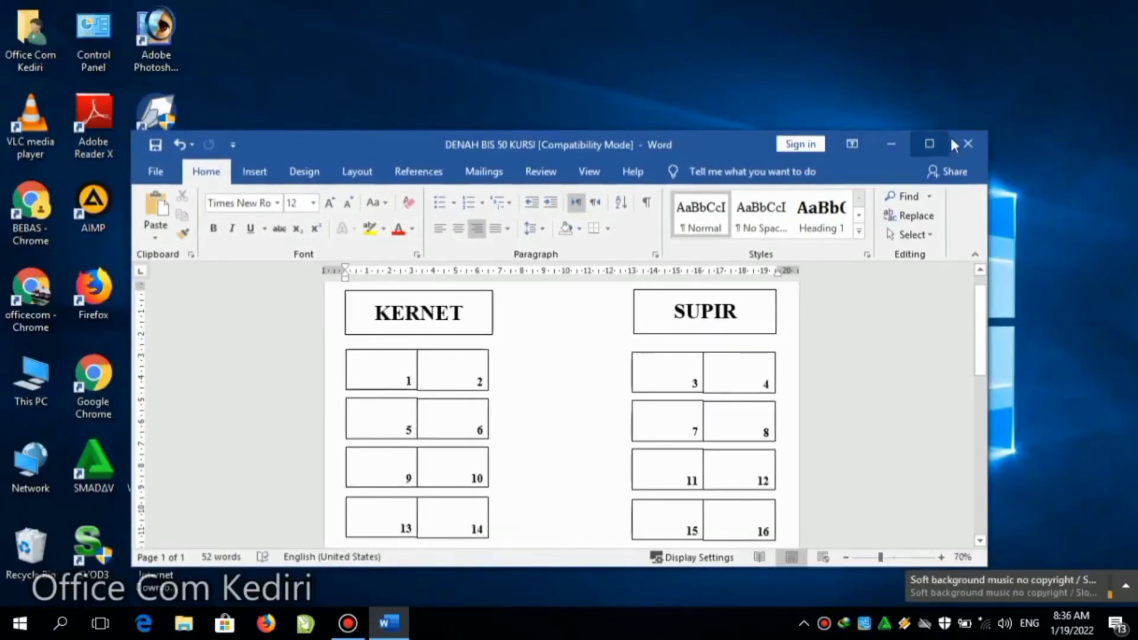